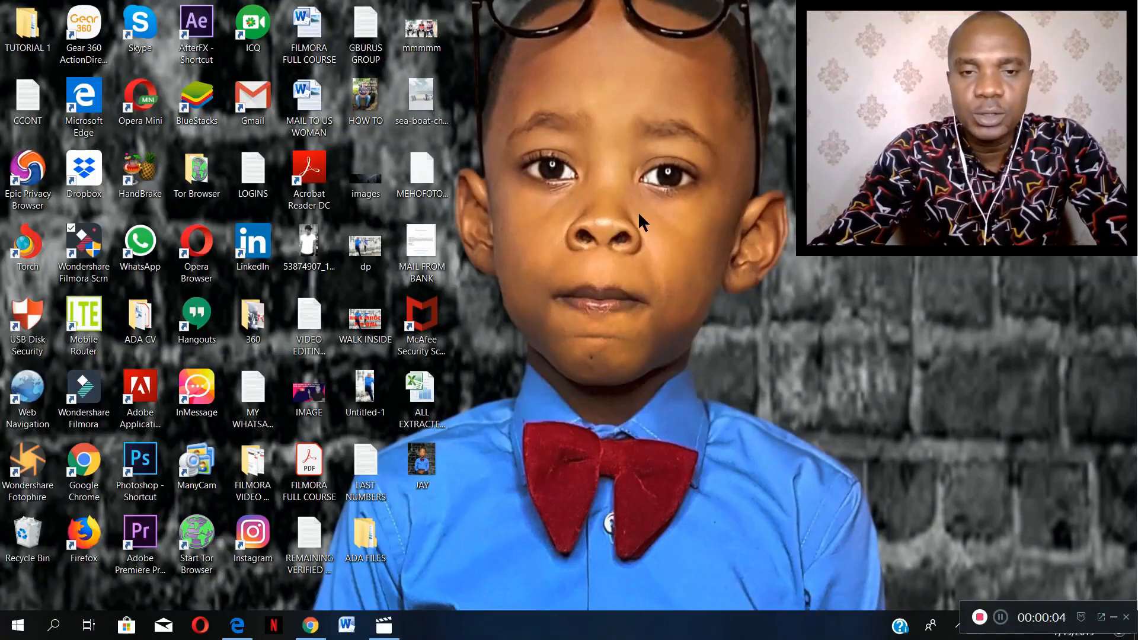
- Open the ALL EXTRACTED CONTACTS workbook to examine its column of contact names and its columns of phone numbers, and close it
{"action": "left_click", "coordinate": [427, 406]}
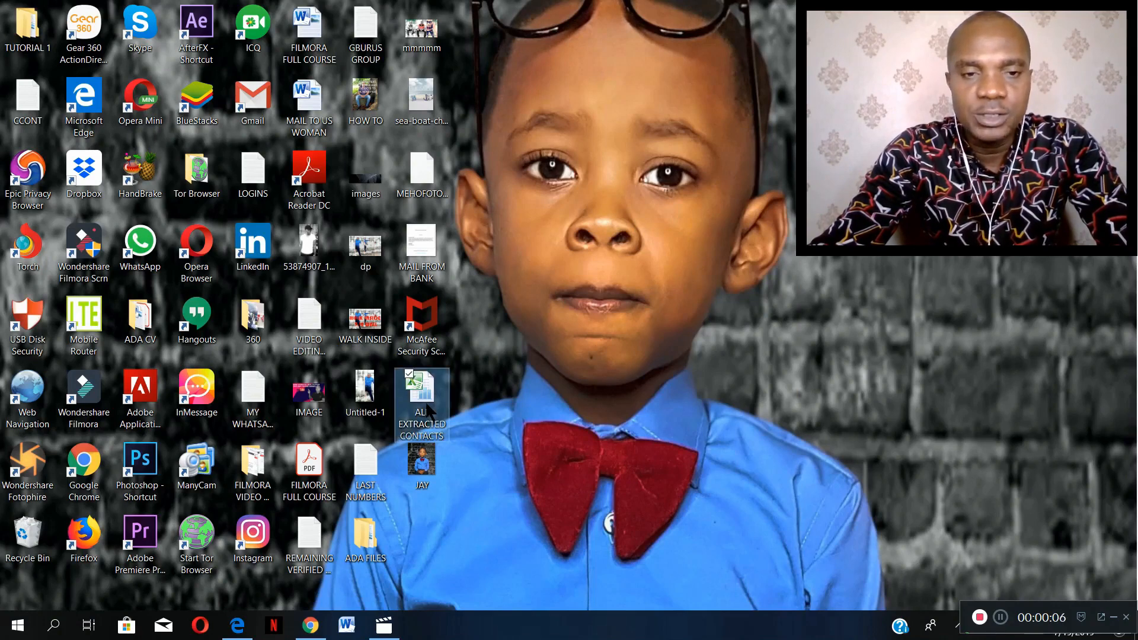
{"action": "double_click", "coordinate": [427, 405]}
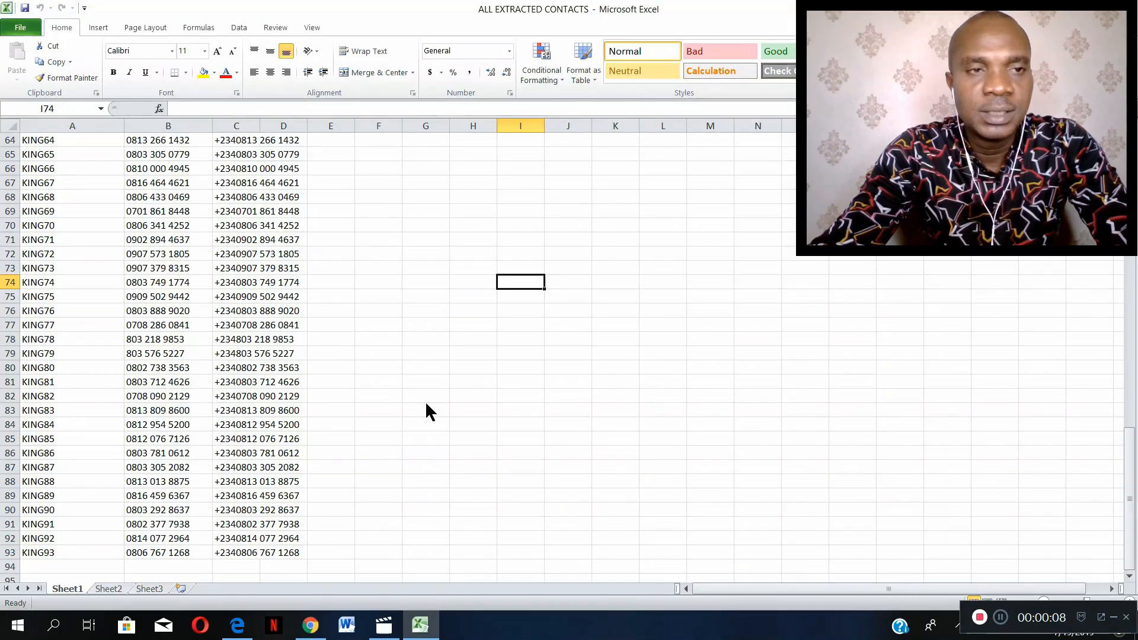
{"action": "scroll", "coordinate": [233, 201], "scroll_direction": "down", "scroll_amount": 4}
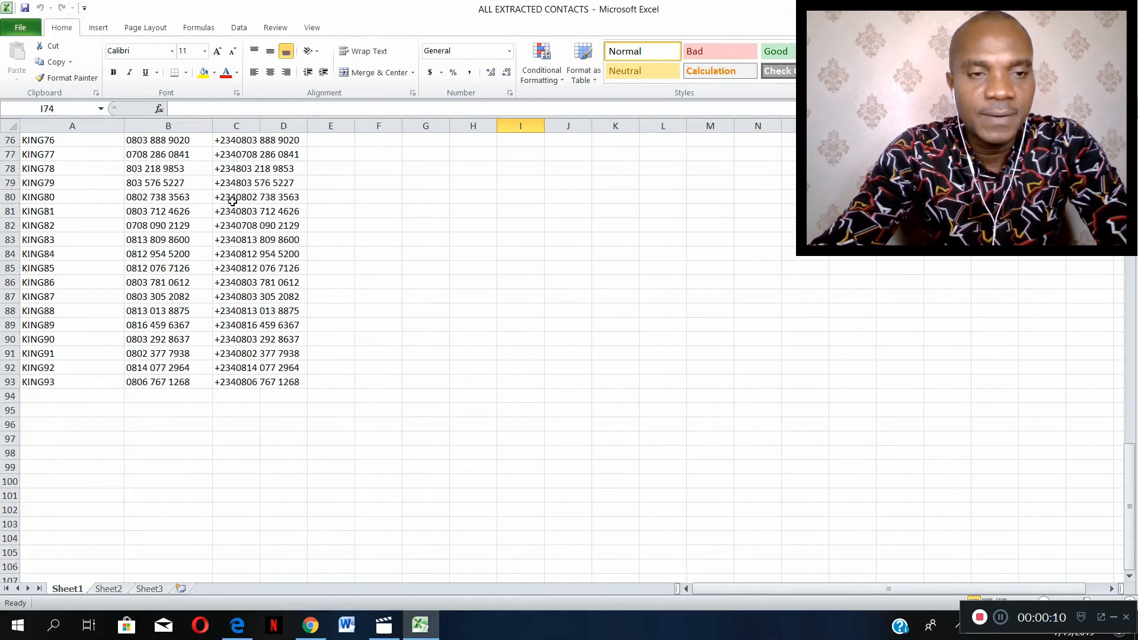
{"action": "scroll", "coordinate": [232, 201], "scroll_direction": "up", "scroll_amount": 12}
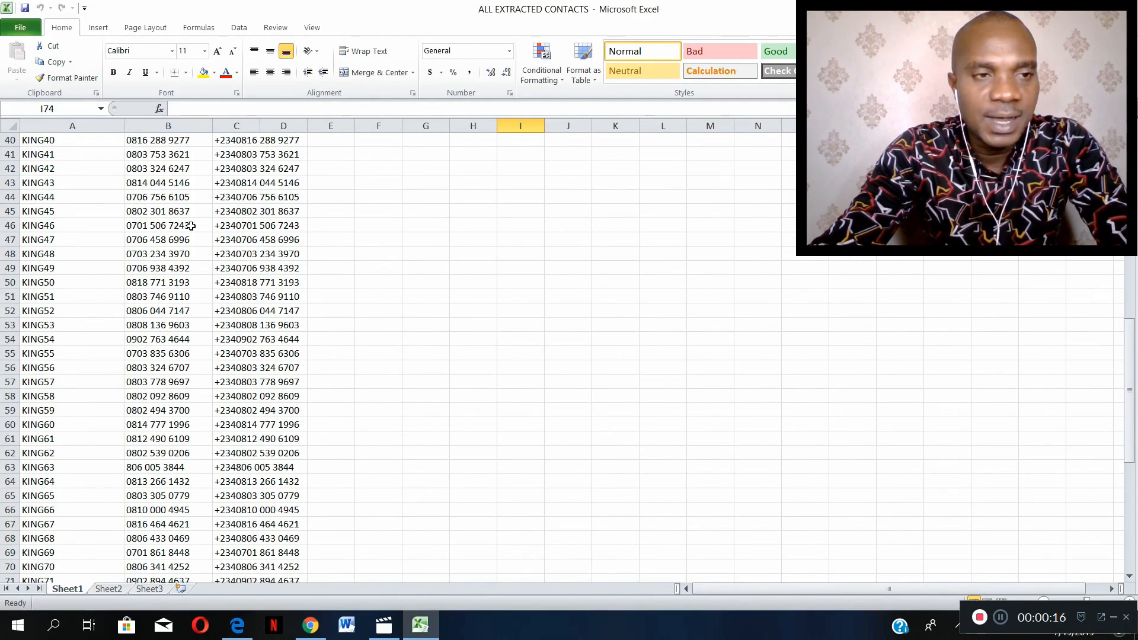
{"action": "left_click", "coordinate": [56, 142]}
{"action": "scroll", "coordinate": [56, 142], "scroll_direction": "up", "scroll_amount": 13}
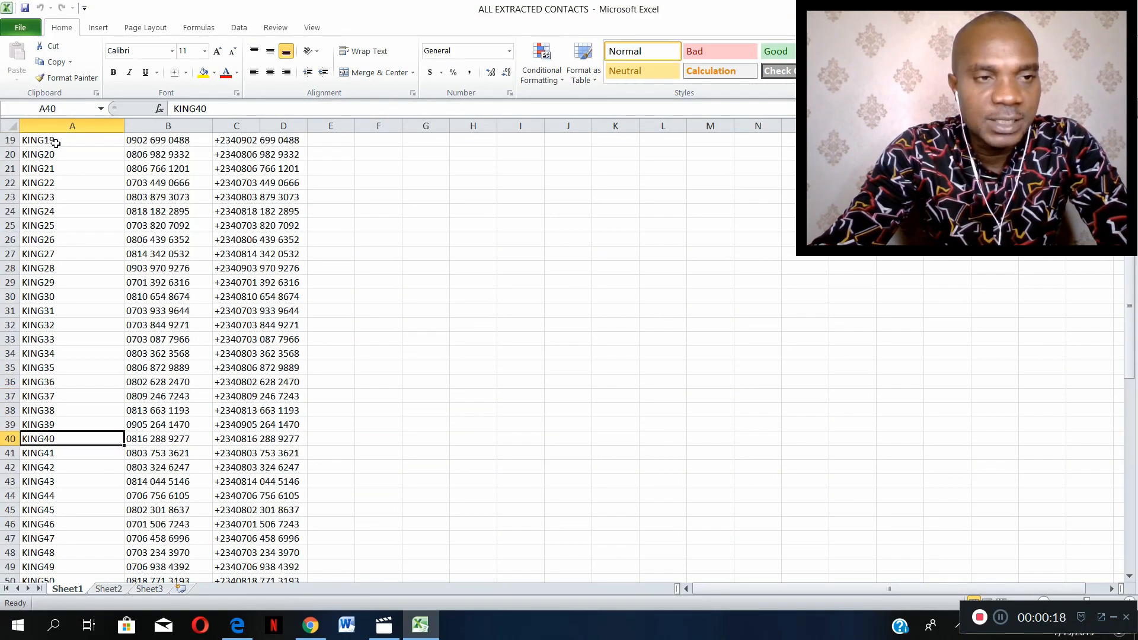
{"action": "left_click", "coordinate": [55, 143]}
{"action": "left_click", "coordinate": [55, 158]}
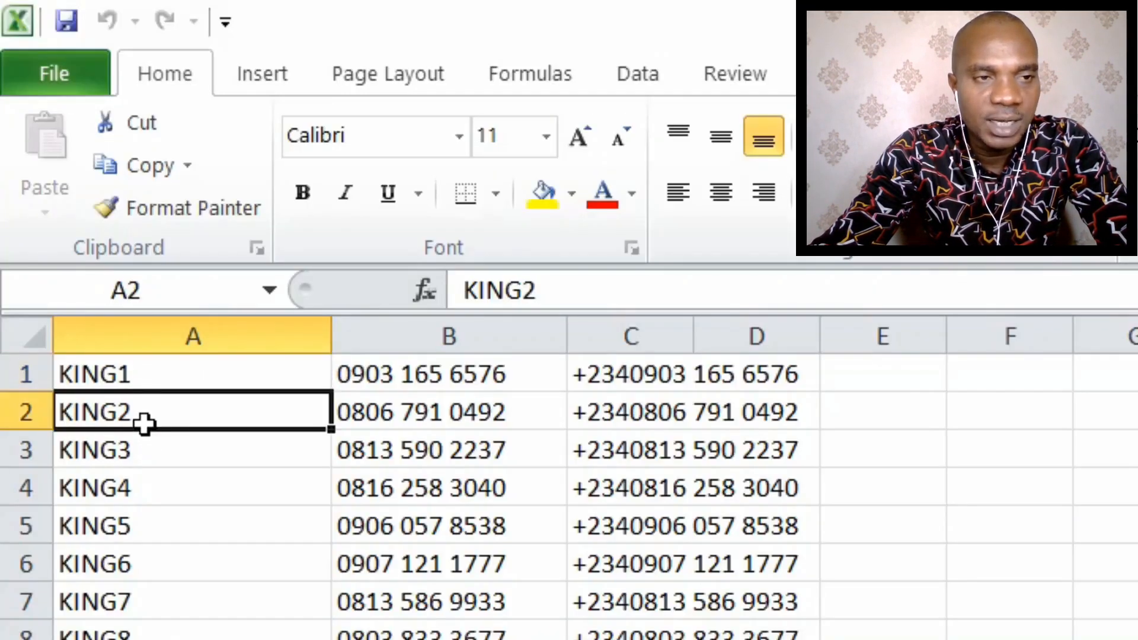
{"action": "left_click", "coordinate": [57, 179]}
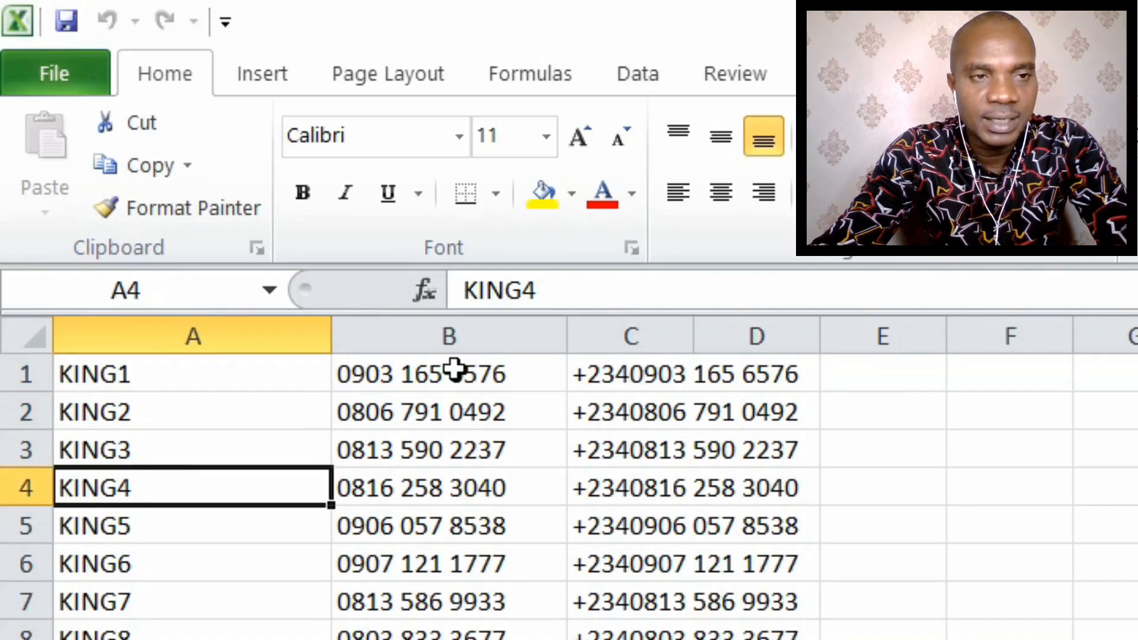
{"action": "left_click", "coordinate": [226, 337]}
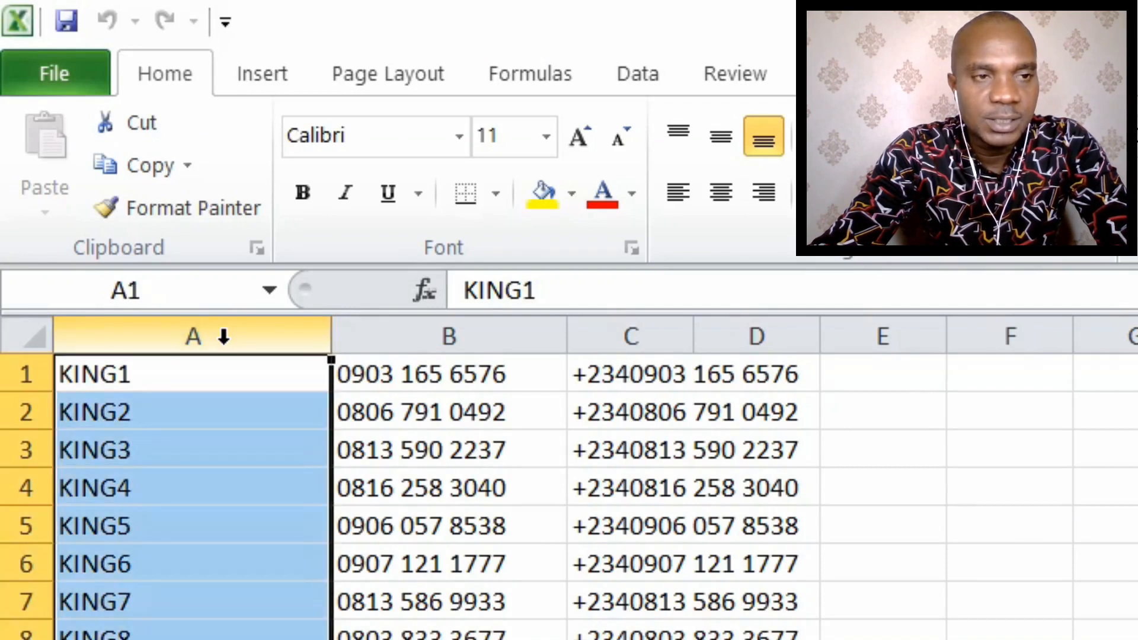
{"action": "left_click", "coordinate": [465, 338]}
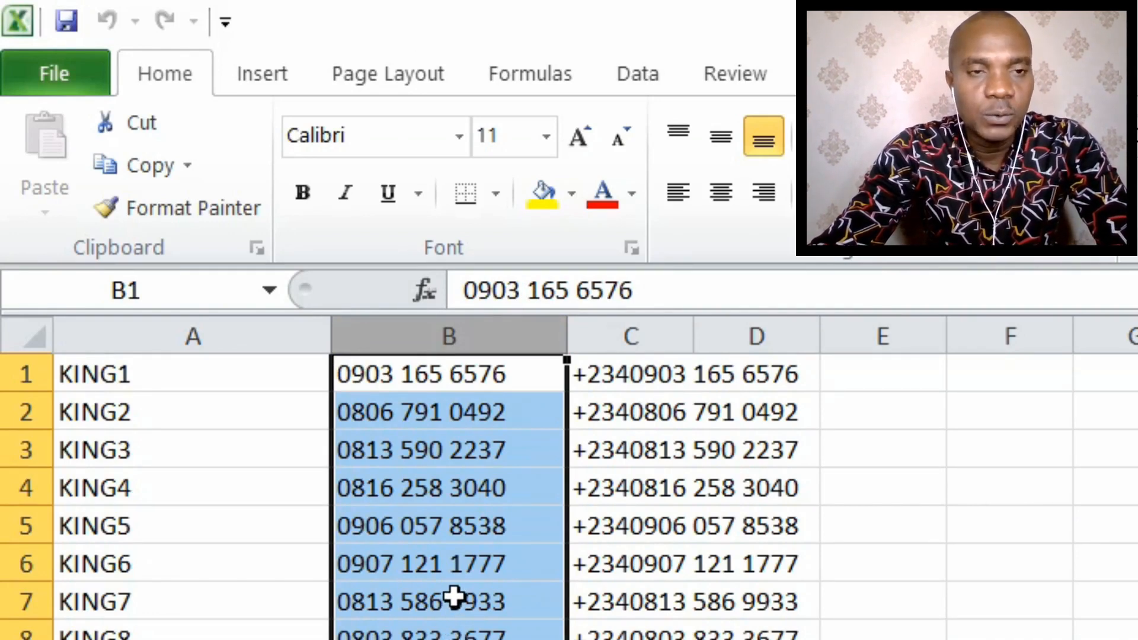
{"action": "left_click", "coordinate": [695, 380]}
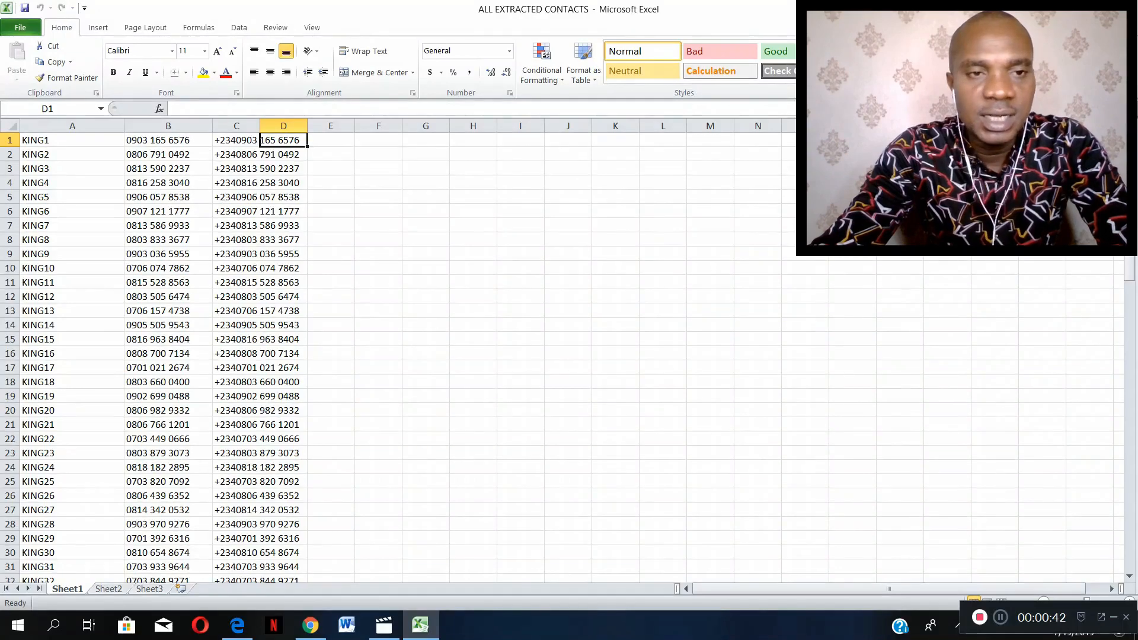
{"action": "key", "text": "alt+F4"}
- Reopen the ALL EXTRACTED CONTACTS workbook and set the file type for a saved copy to CSV (Comma delimited)
{"action": "left_click", "coordinate": [431, 408]}
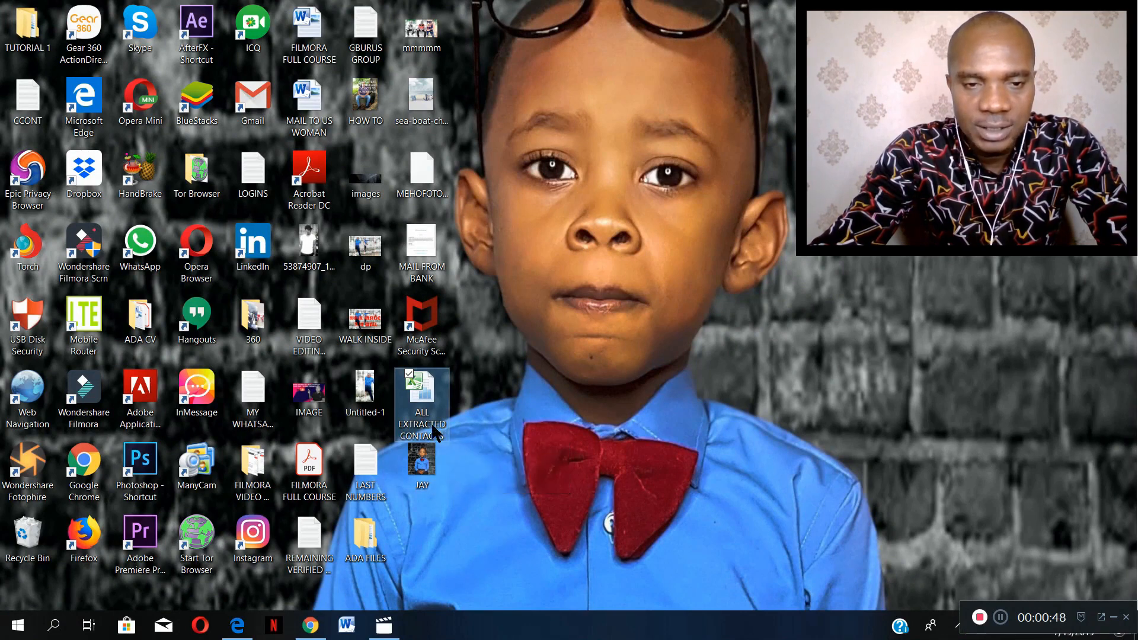
{"action": "double_click", "coordinate": [424, 394]}
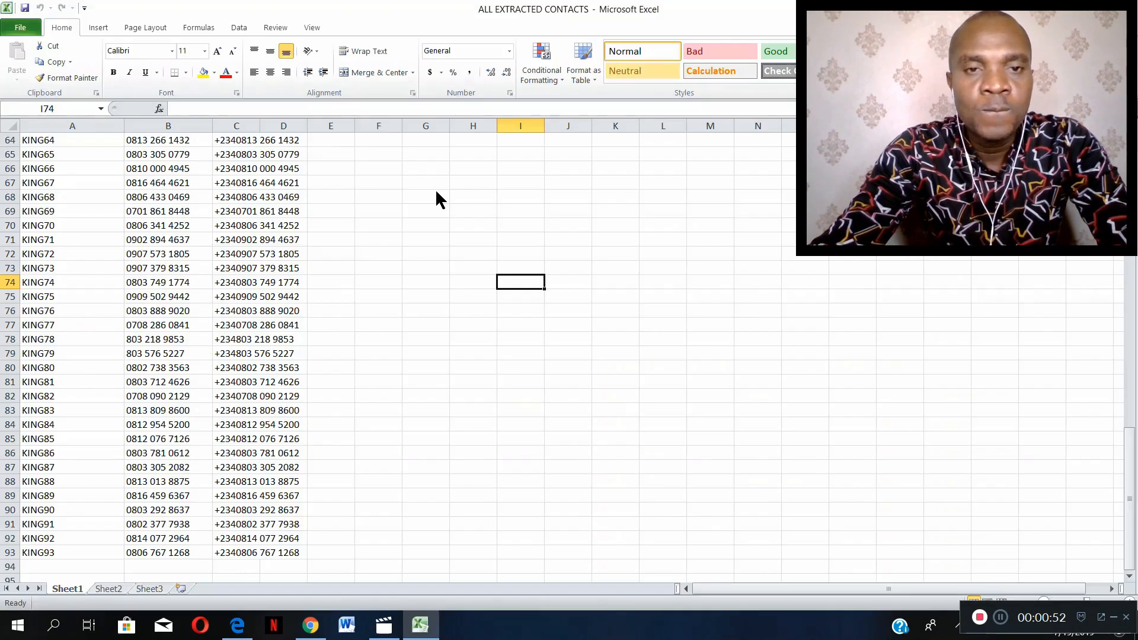
{"action": "left_click", "coordinate": [20, 28]}
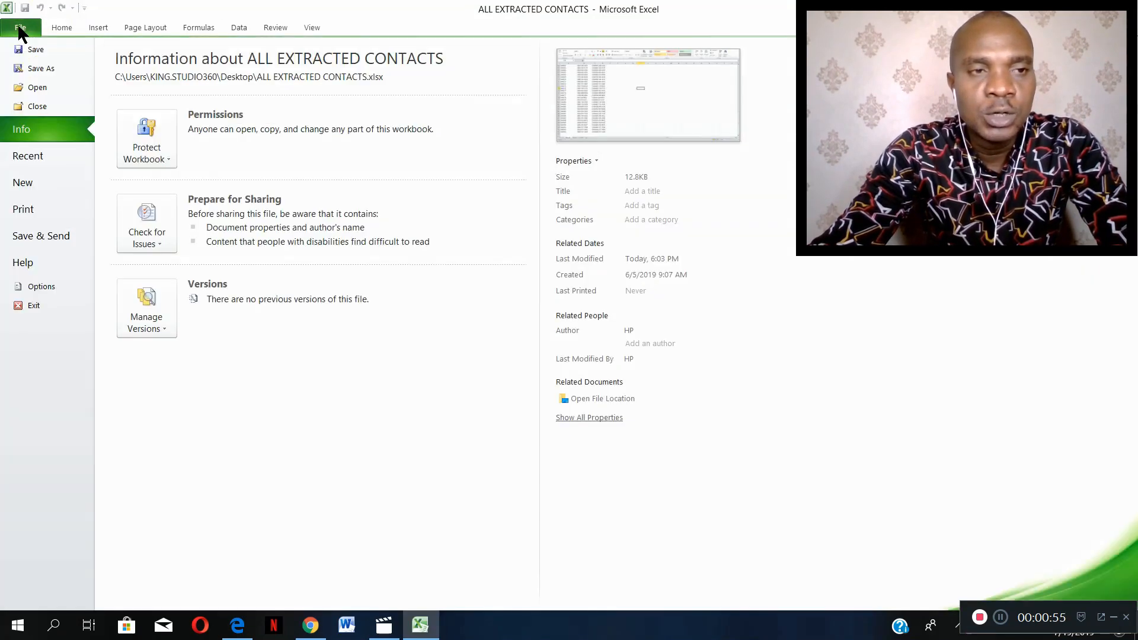
{"action": "left_click", "coordinate": [37, 66]}
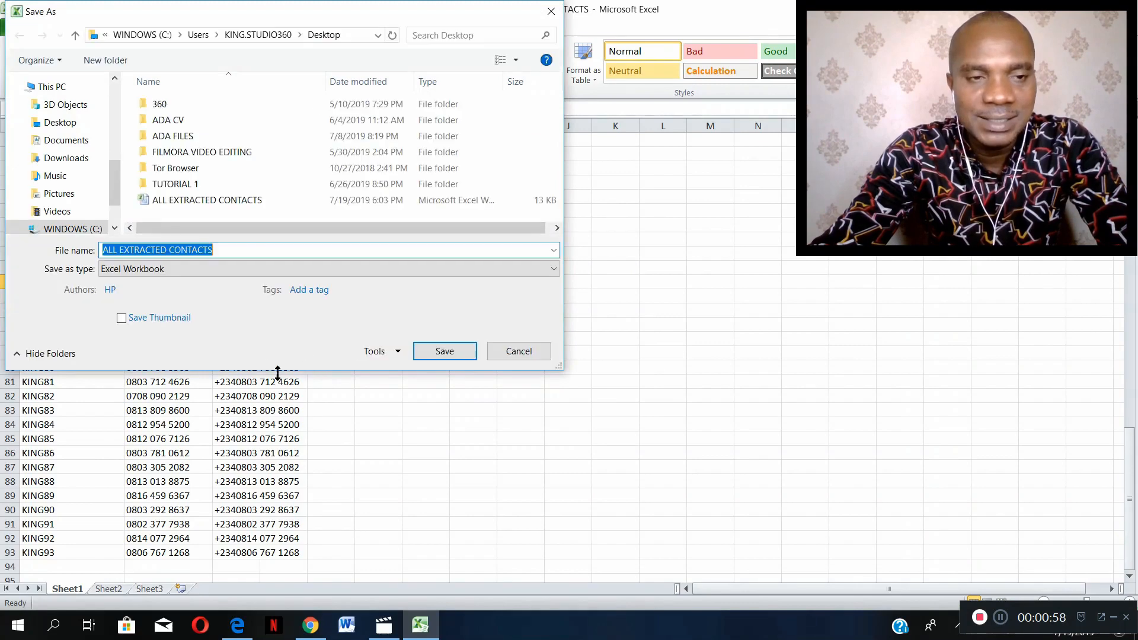
{"action": "left_click", "coordinate": [221, 274]}
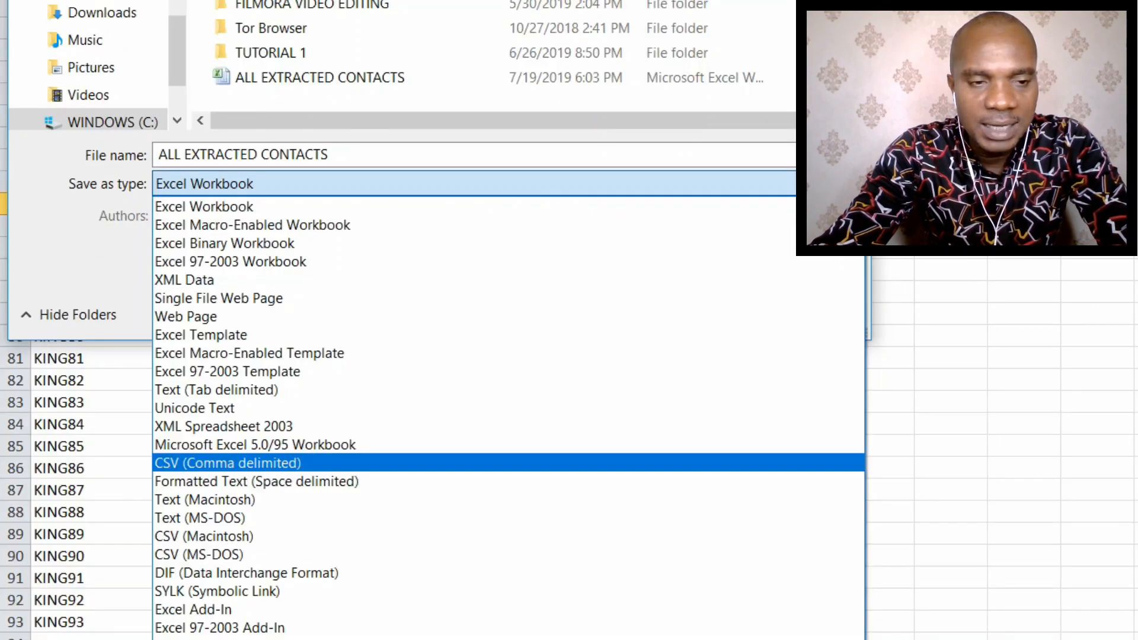
{"action": "left_click", "coordinate": [227, 463]}
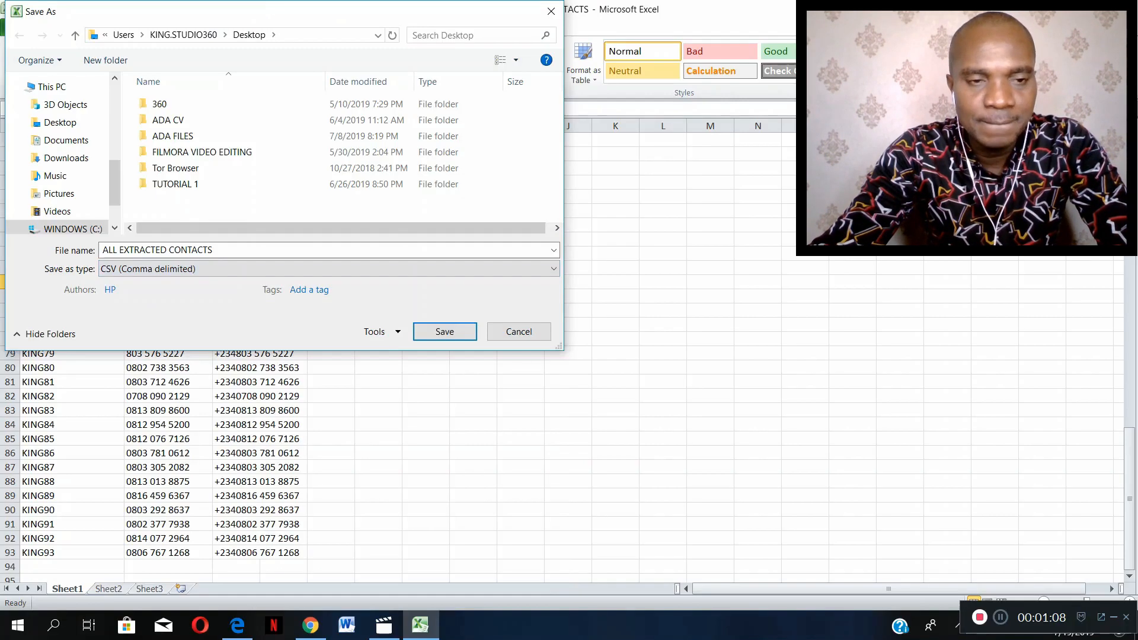
- Save the active sheet to the Desktop under the name ALL CC, keeping the CSV format
{"action": "left_click", "coordinate": [230, 247]}
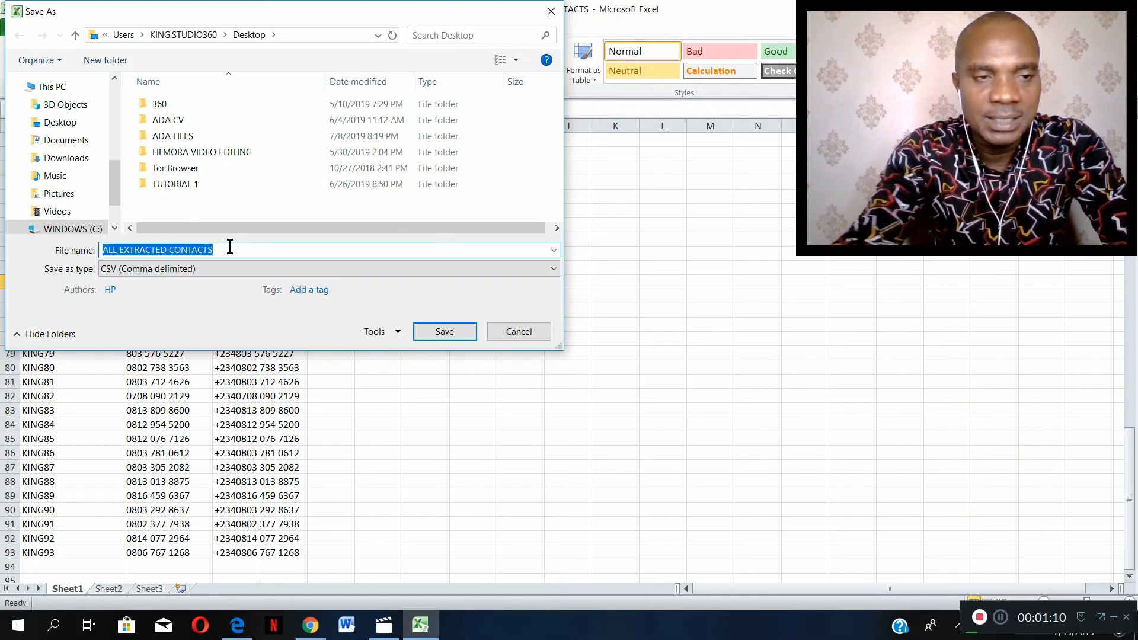
{"action": "type", "text": "ALL"}
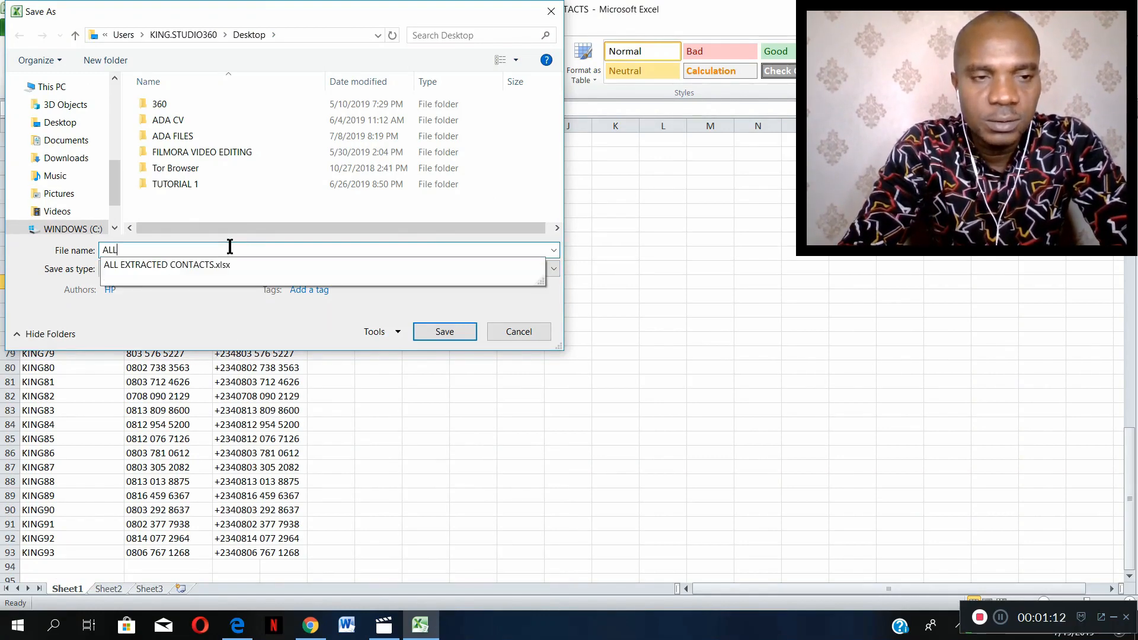
{"action": "type", "text": " CC"}
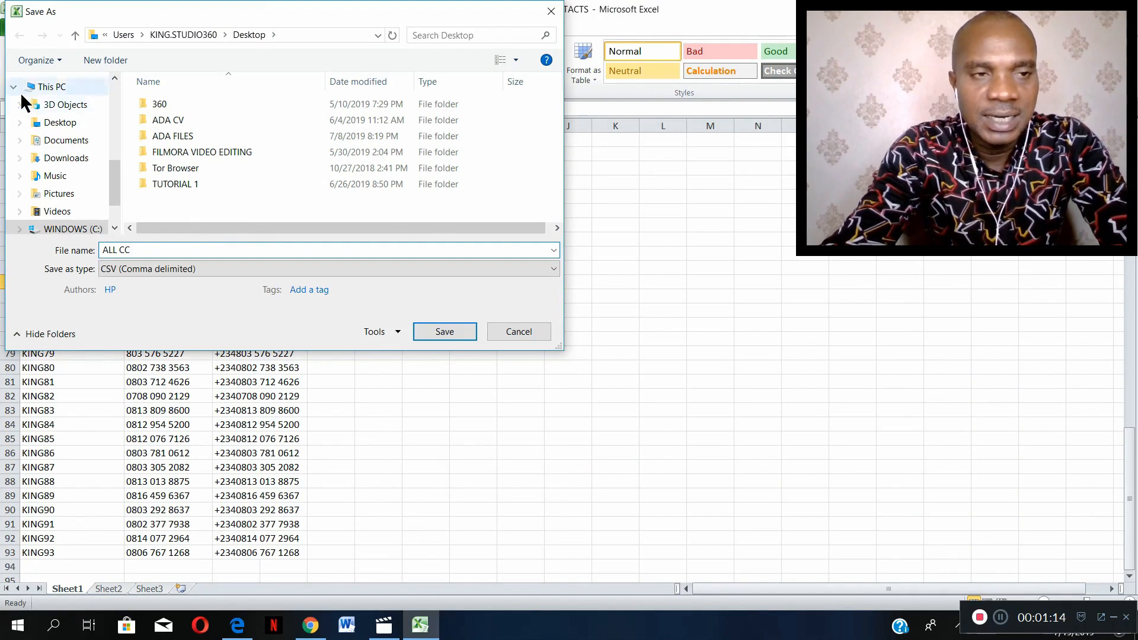
{"action": "left_click", "coordinate": [68, 122]}
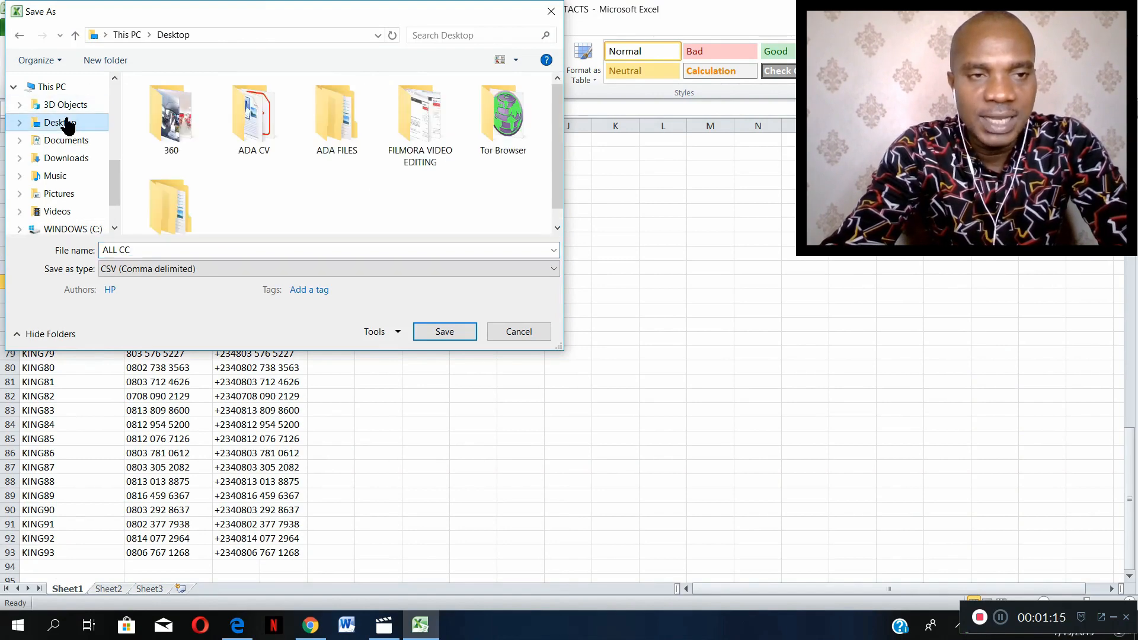
{"action": "left_click", "coordinate": [447, 331]}
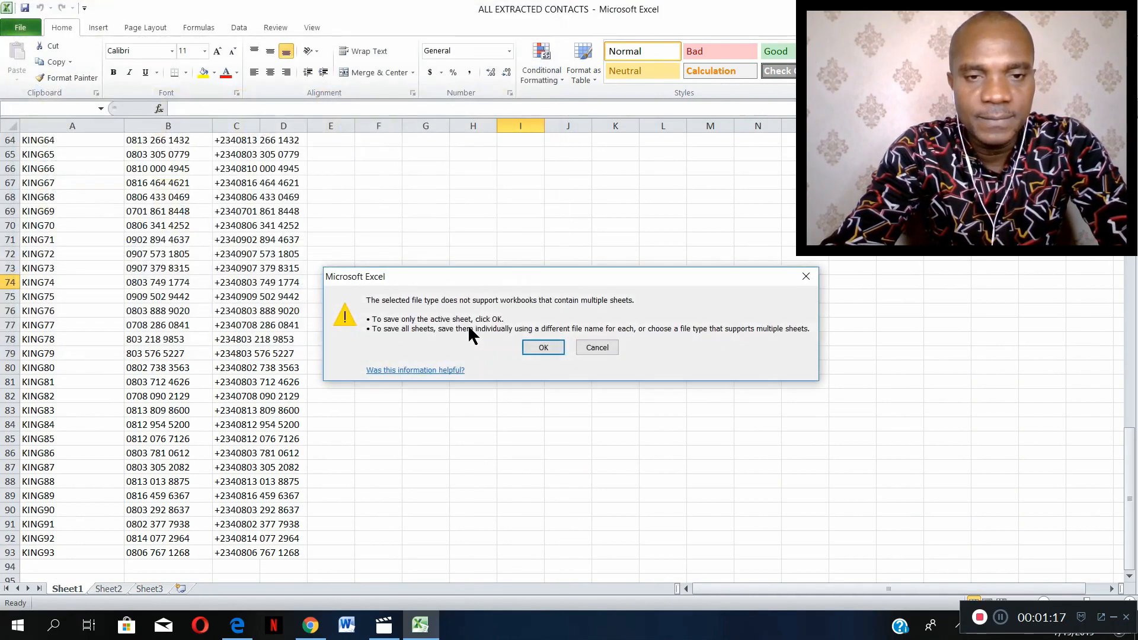
{"action": "left_click", "coordinate": [541, 349]}
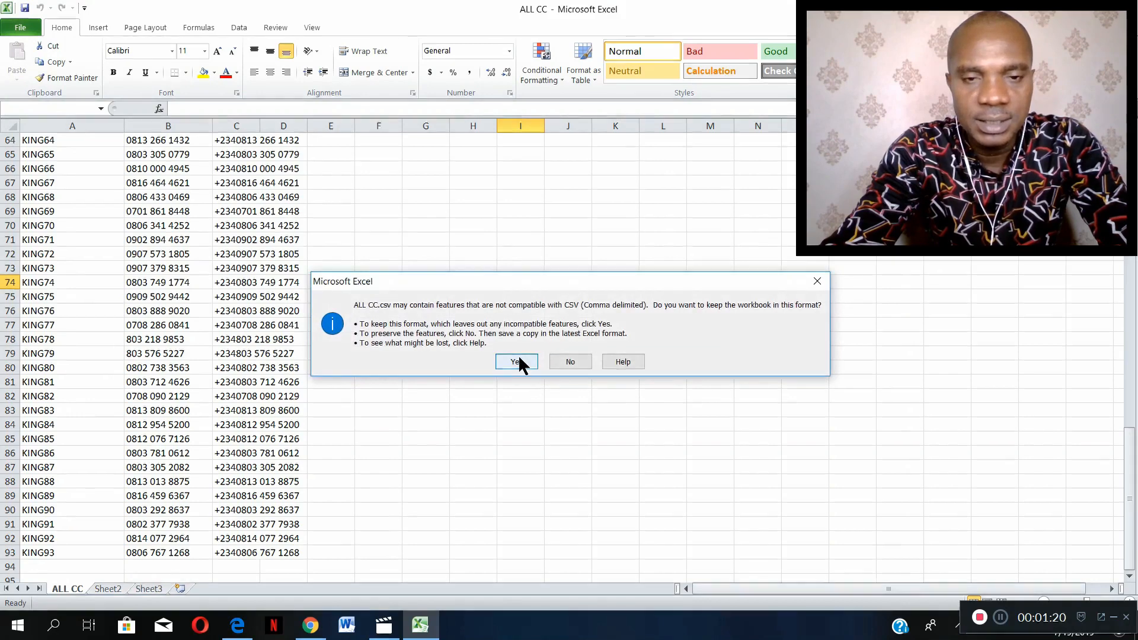
{"action": "left_click", "coordinate": [516, 362]}
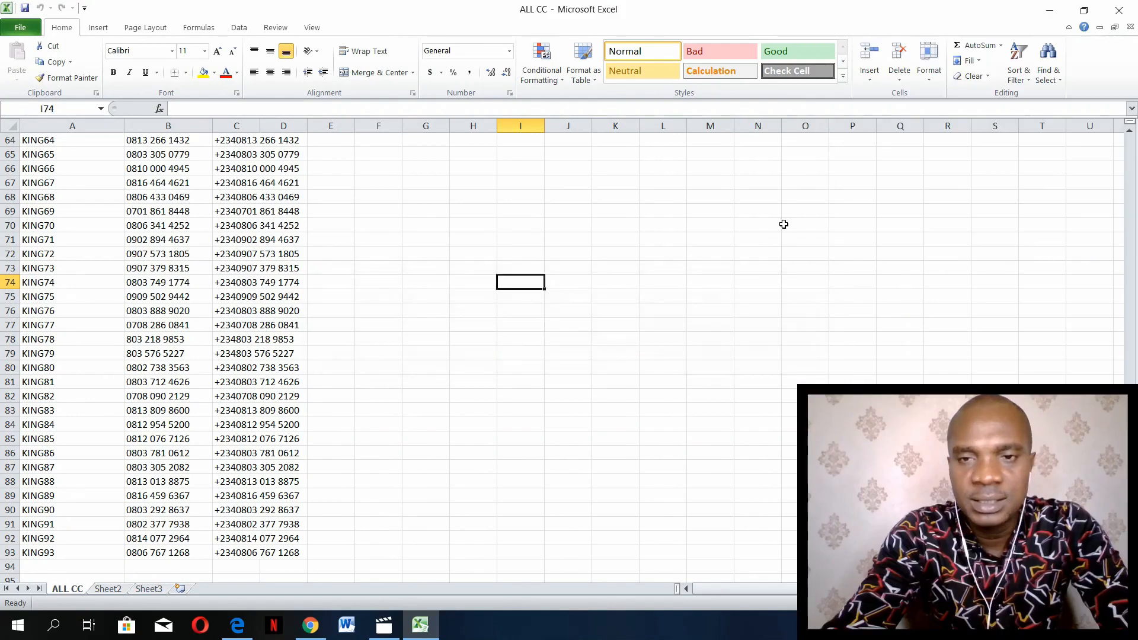
- Close the ALL CC workbook without saving further changes and select the ALL CC file on the desktop
{"action": "left_click", "coordinate": [1119, 10]}
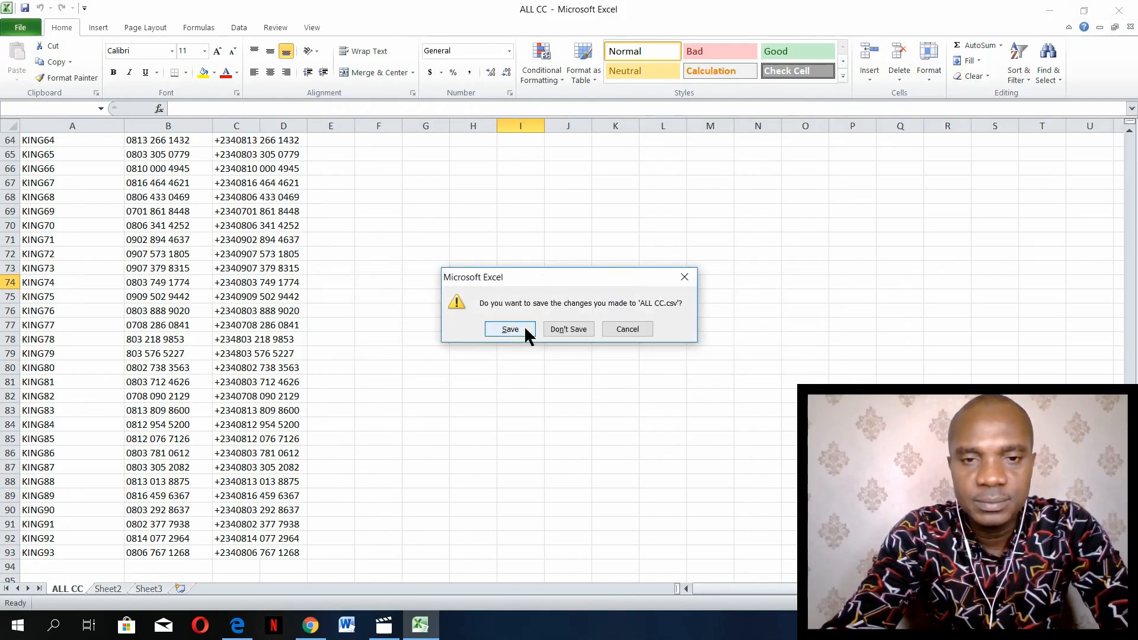
{"action": "left_click", "coordinate": [553, 329]}
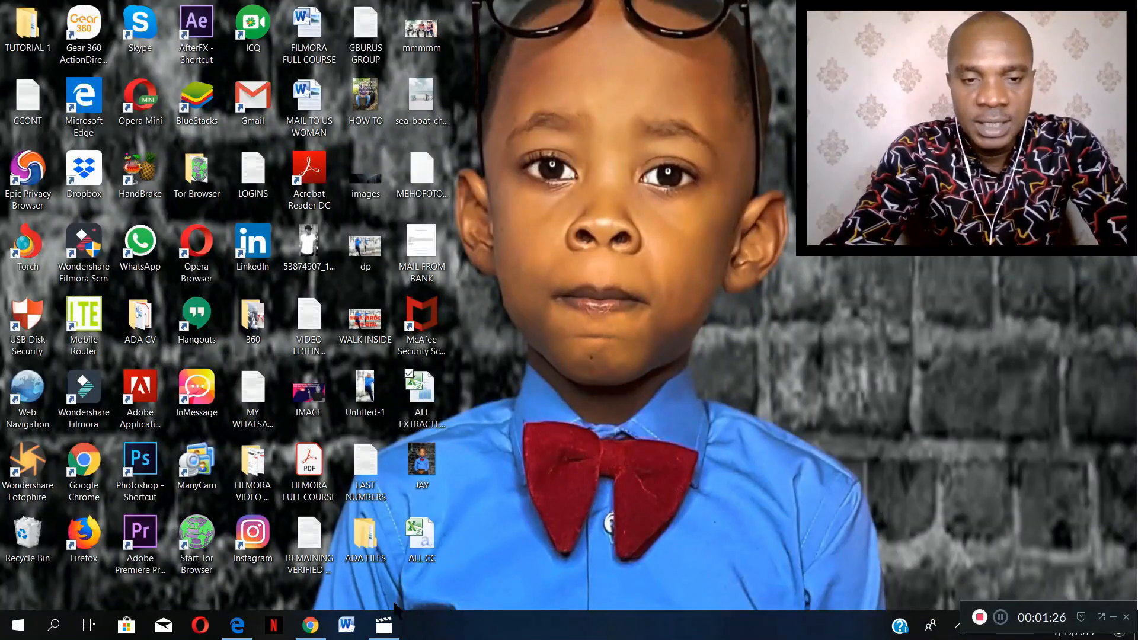
{"action": "left_click", "coordinate": [422, 398]}
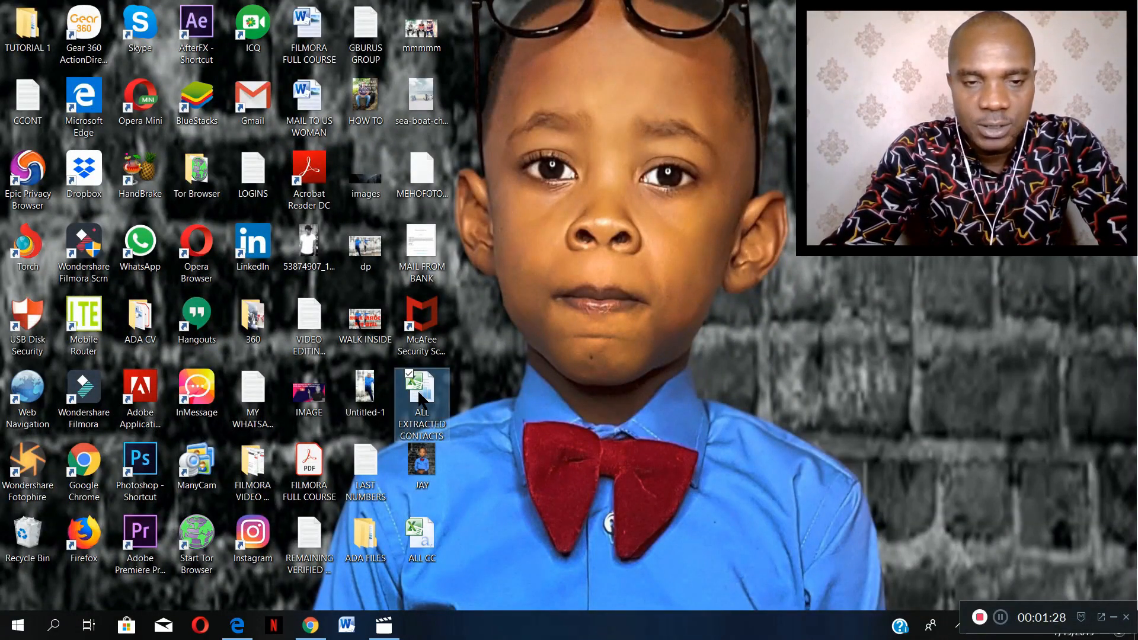
{"action": "left_click", "coordinate": [426, 524]}
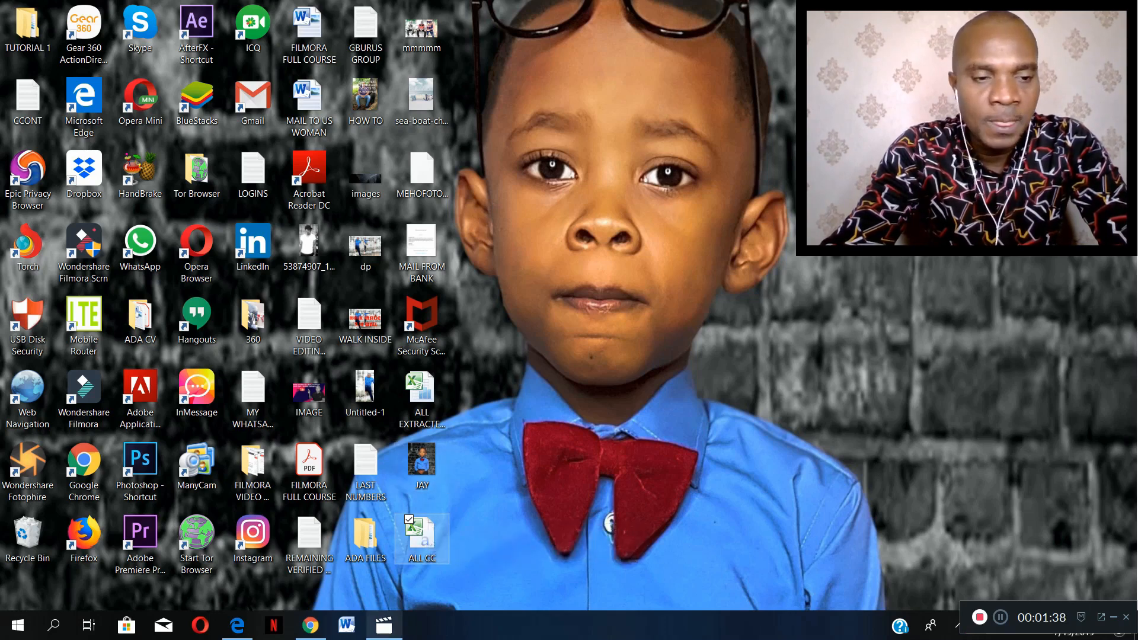
- Search Windows for CONT and open the Contacts folder
{"action": "left_click", "coordinate": [52, 627]}
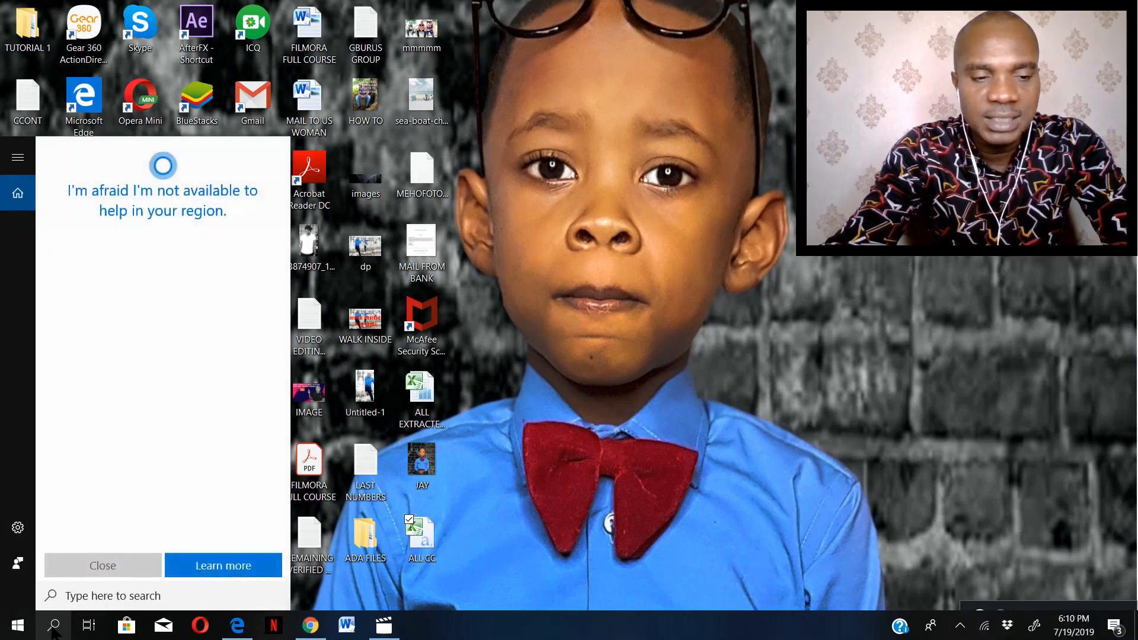
{"action": "type", "text": "CONT"}
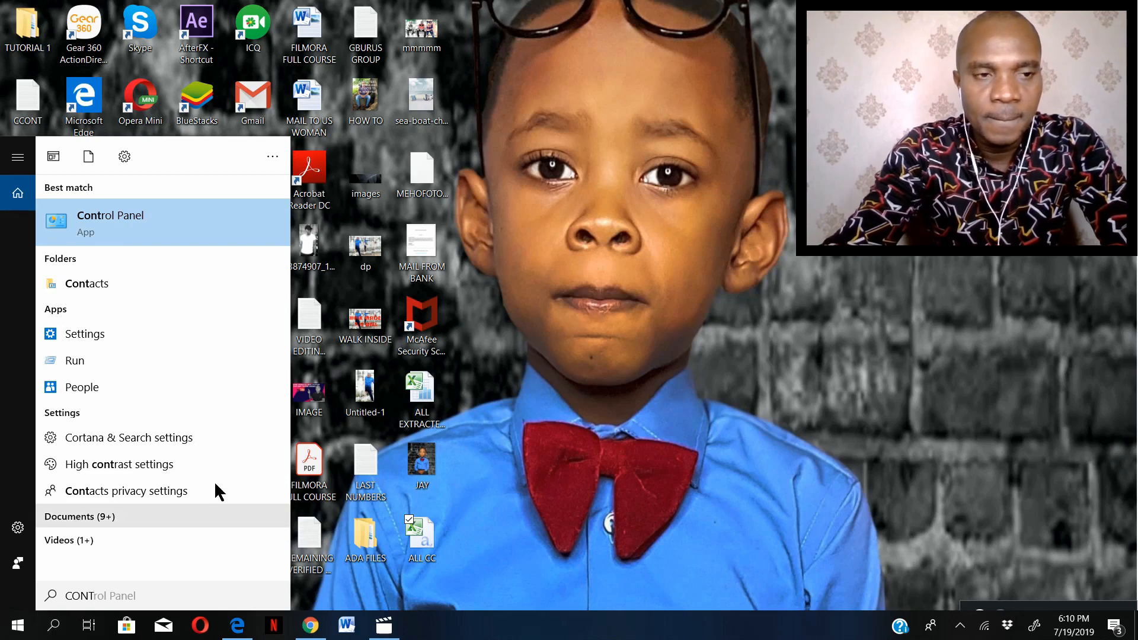
{"action": "left_click", "coordinate": [141, 283]}
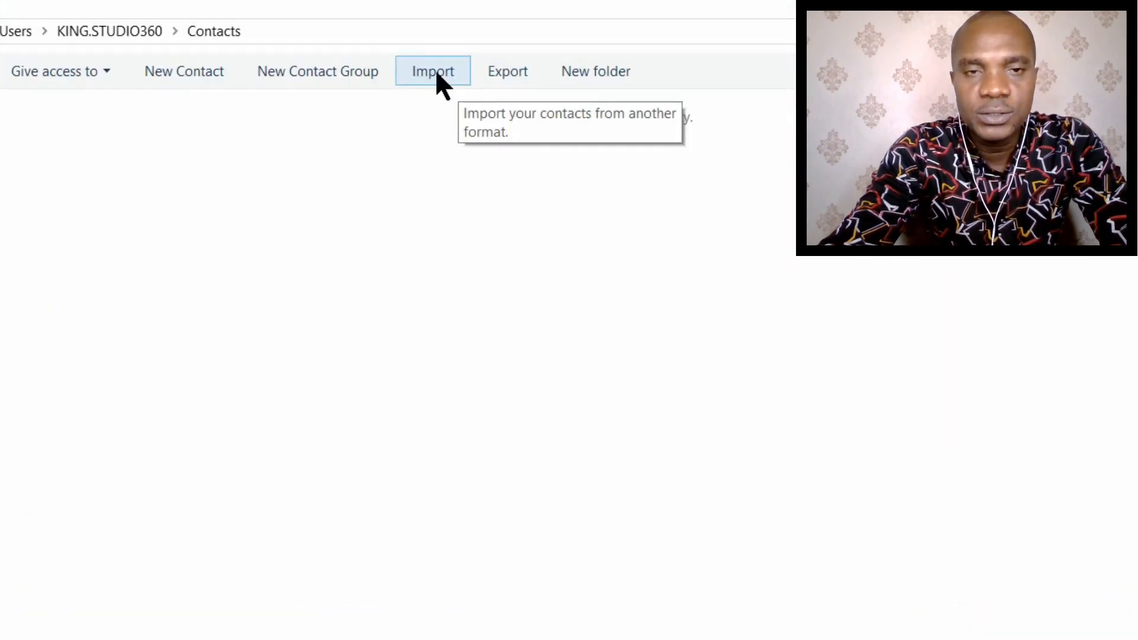
- Start an import into Windows Contacts using the CSV (Comma Separated Values) format
{"action": "left_click", "coordinate": [435, 70]}
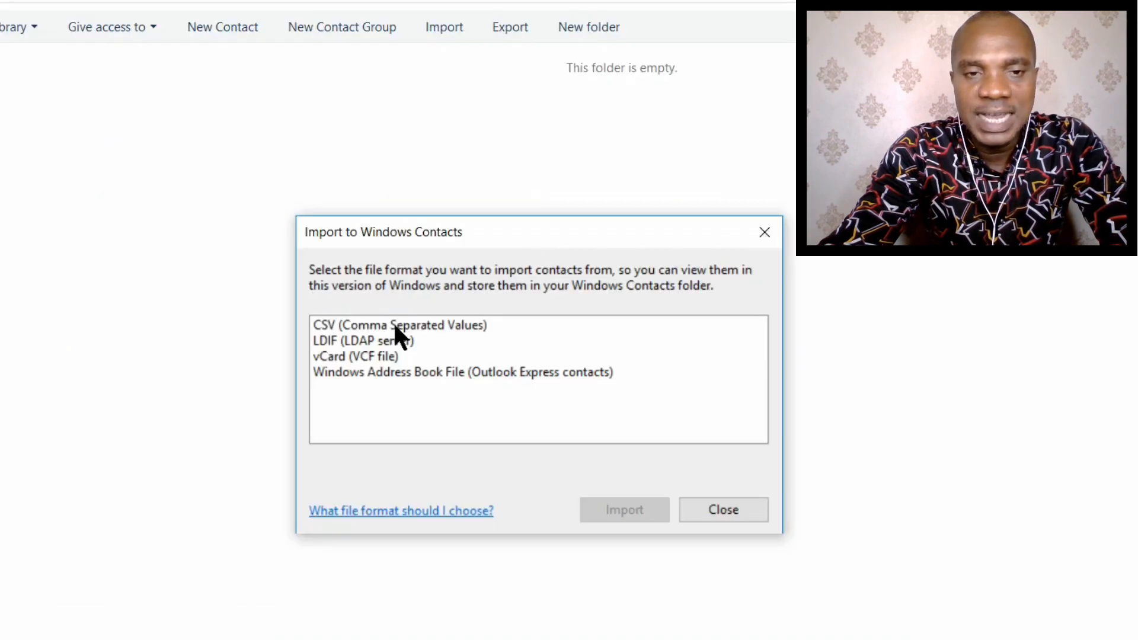
{"action": "left_click", "coordinate": [467, 327]}
{"action": "left_click", "coordinate": [624, 509]}
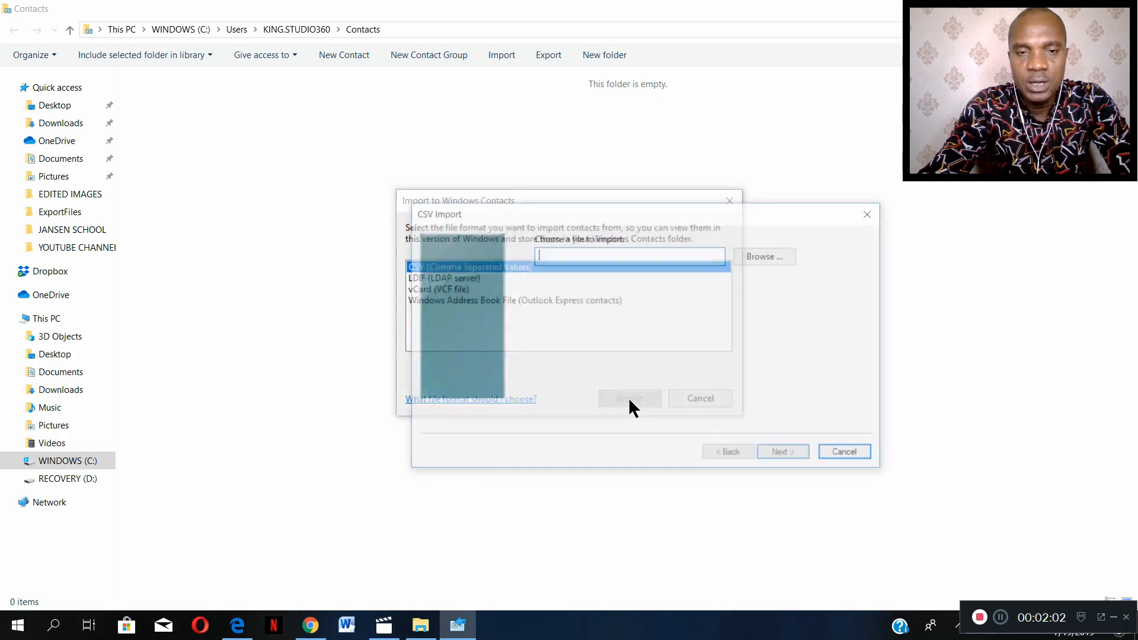
- Choose the ALL CC file from the Desktop as the CSV file to import
{"action": "left_click", "coordinate": [768, 263]}
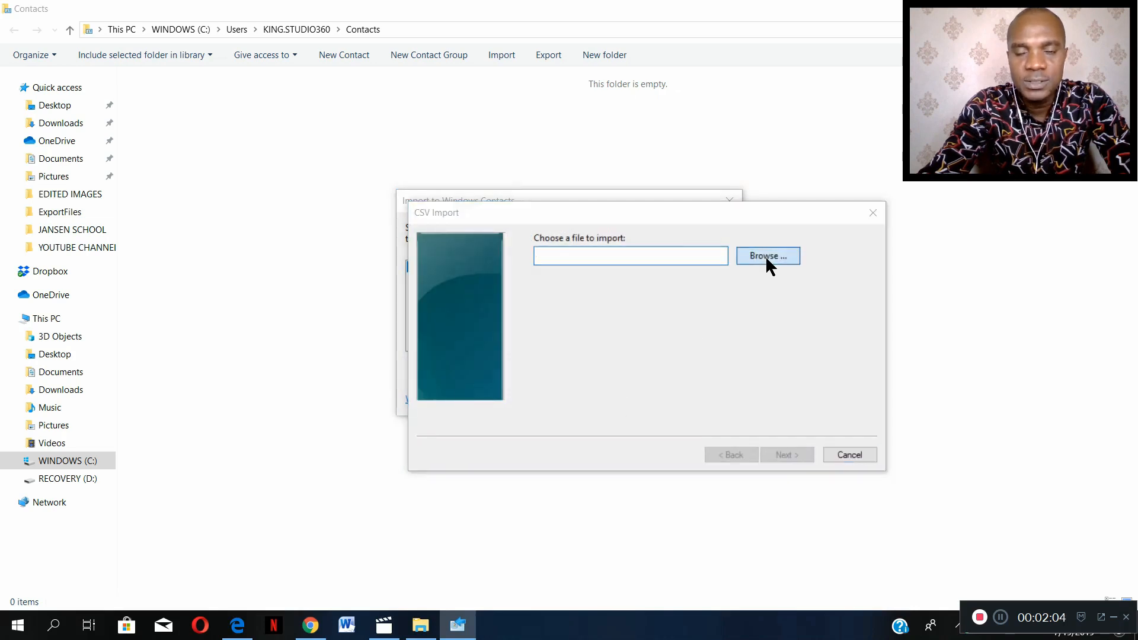
{"action": "left_click", "coordinate": [396, 197]}
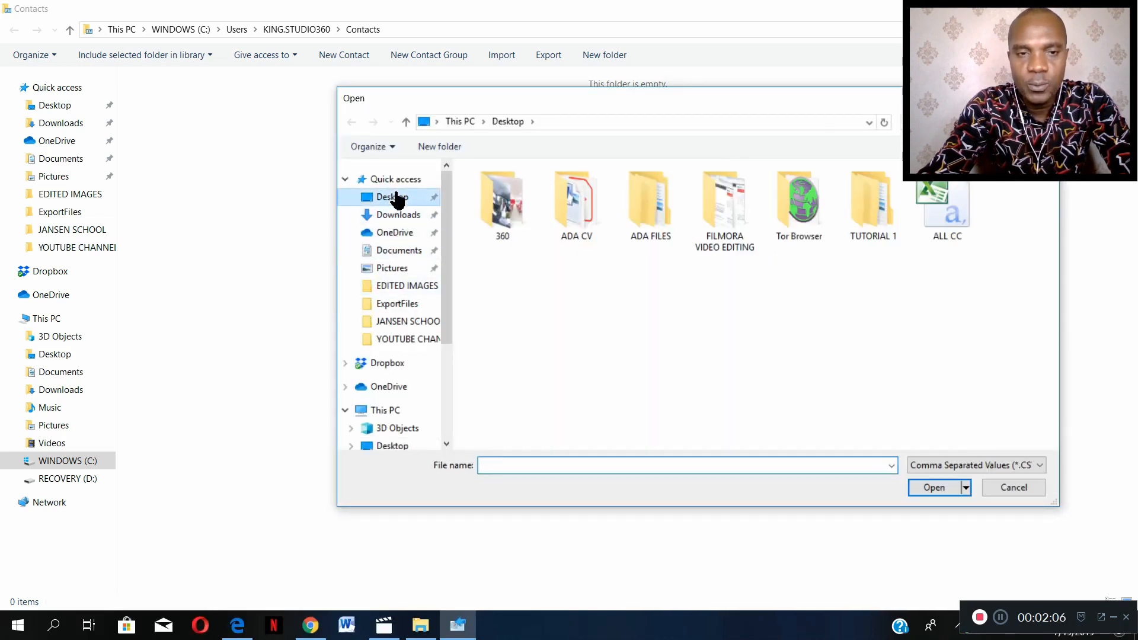
{"action": "left_click", "coordinate": [954, 204]}
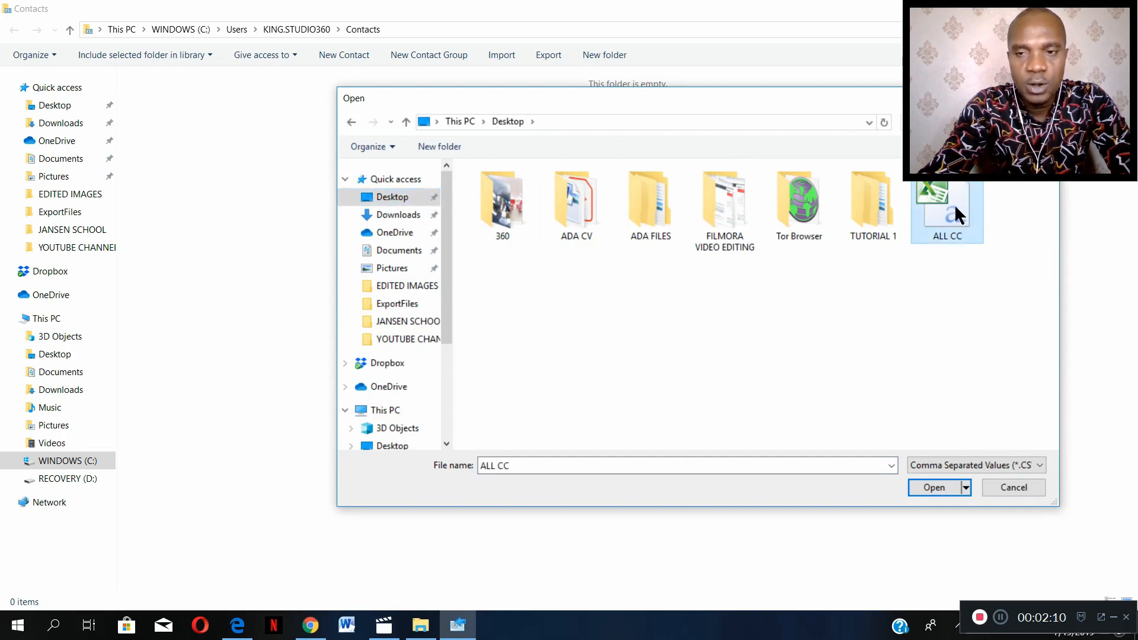
{"action": "left_click", "coordinate": [934, 488]}
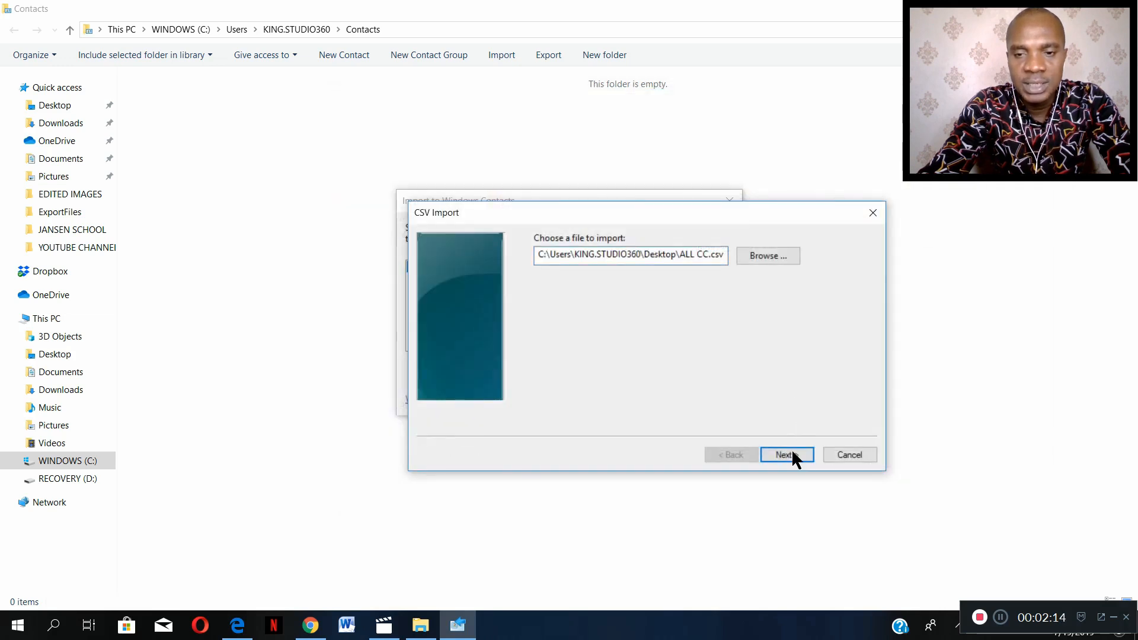
- Proceed to the field mapping and map the KING1 text field to the First Name contact field
{"action": "left_click", "coordinate": [791, 457]}
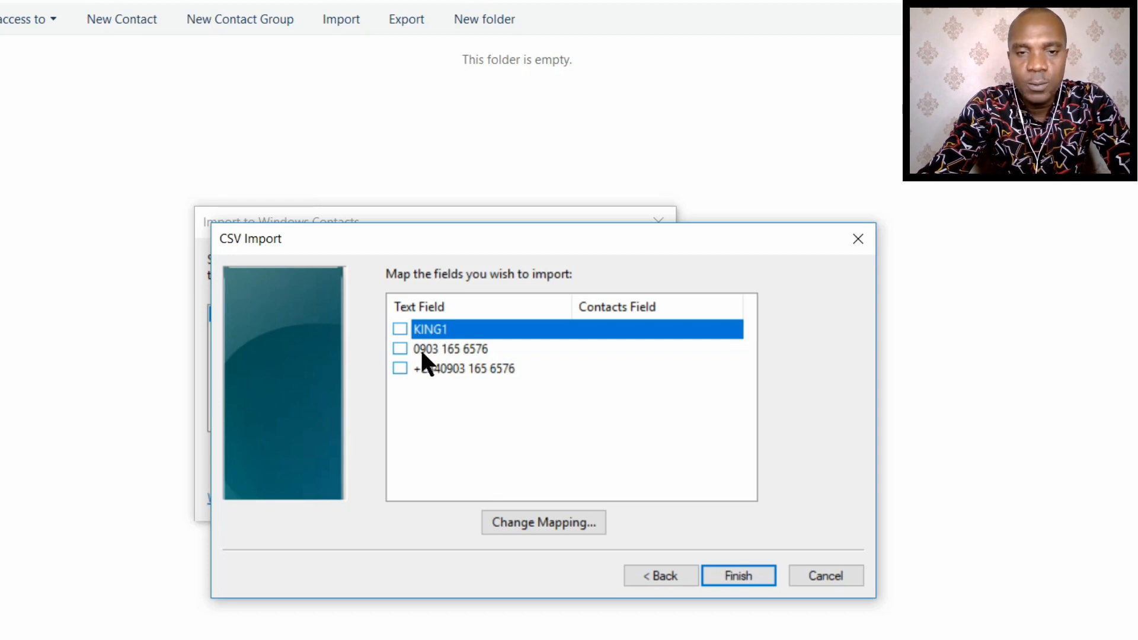
{"action": "double_click", "coordinate": [398, 329]}
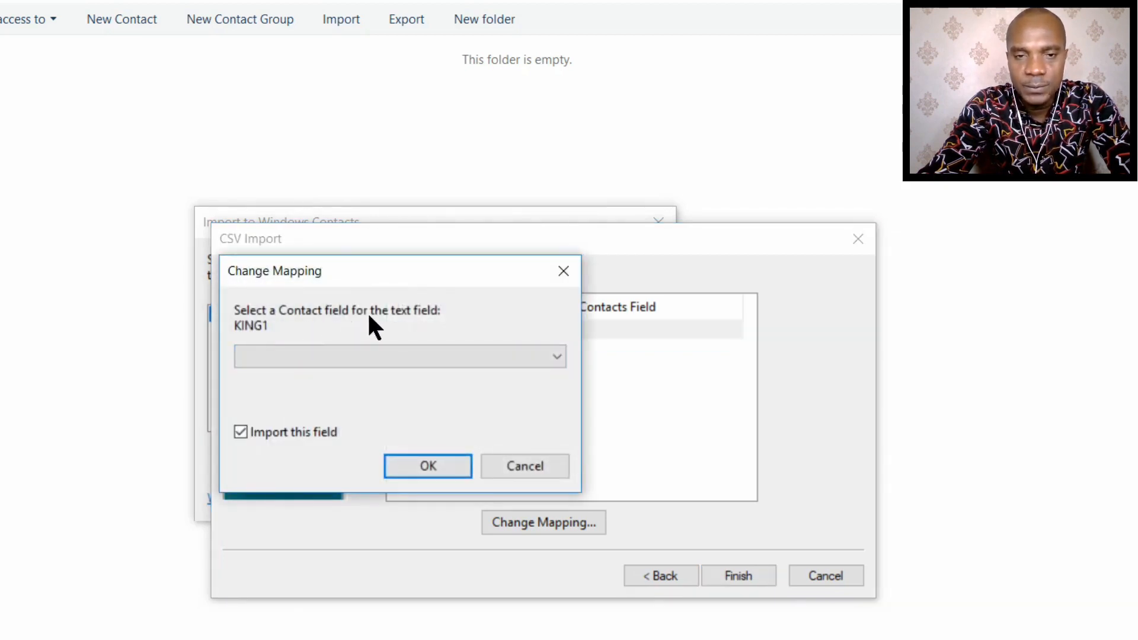
{"action": "left_click", "coordinate": [425, 356]}
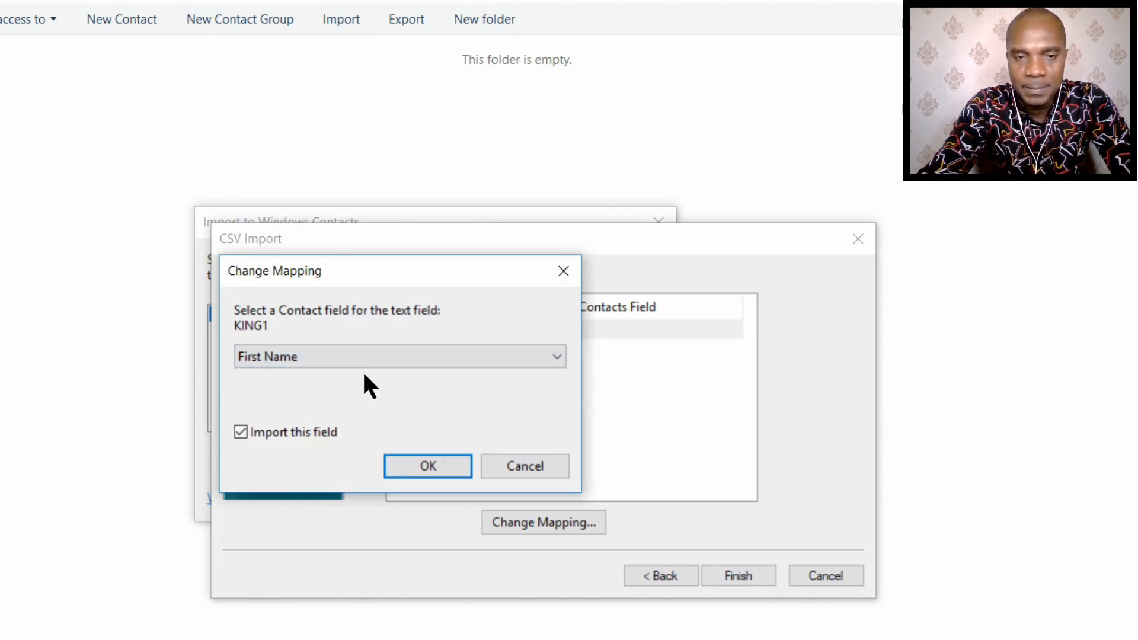
{"action": "left_click", "coordinate": [413, 466]}
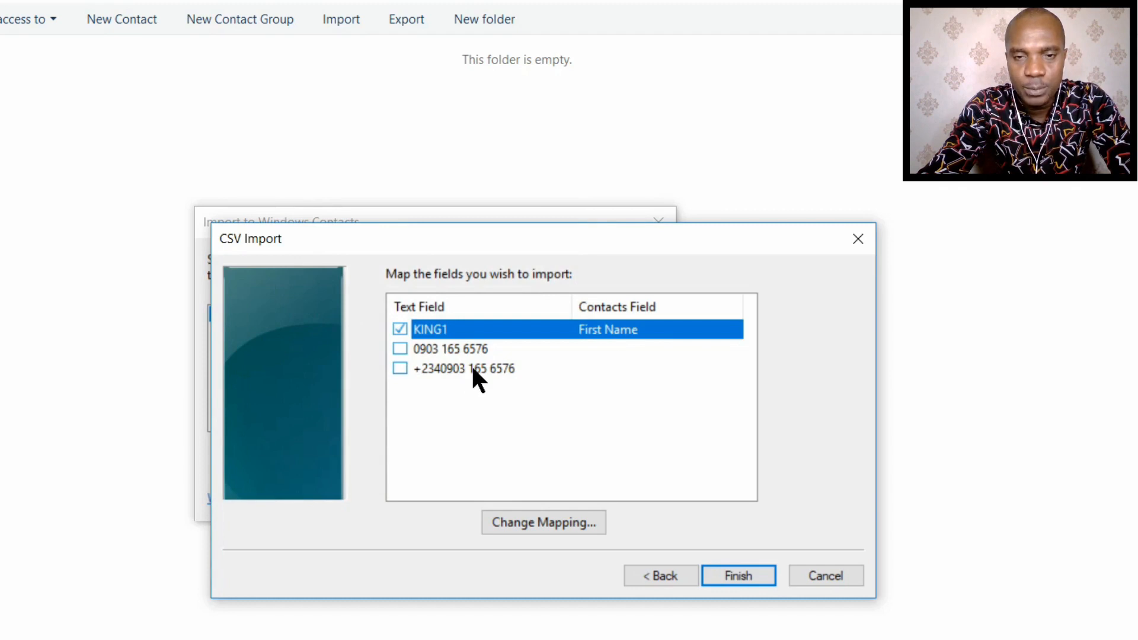
- Map the phone number field with the country code prefix to Mobile Phone, and complete the CSV import
{"action": "left_click", "coordinate": [400, 368]}
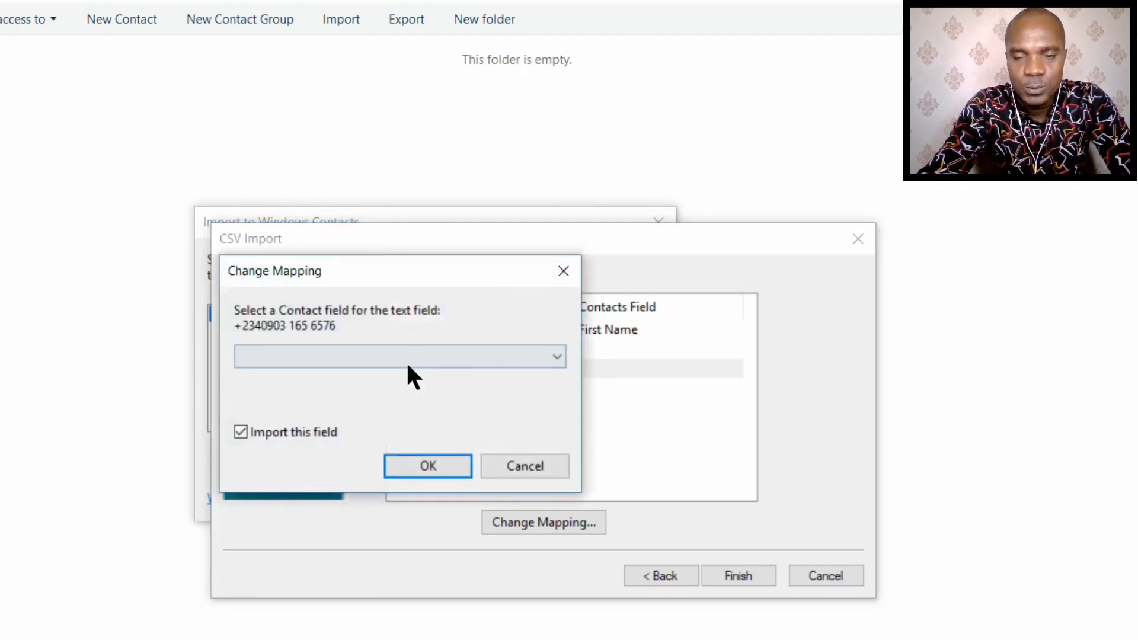
{"action": "left_click", "coordinate": [497, 471]}
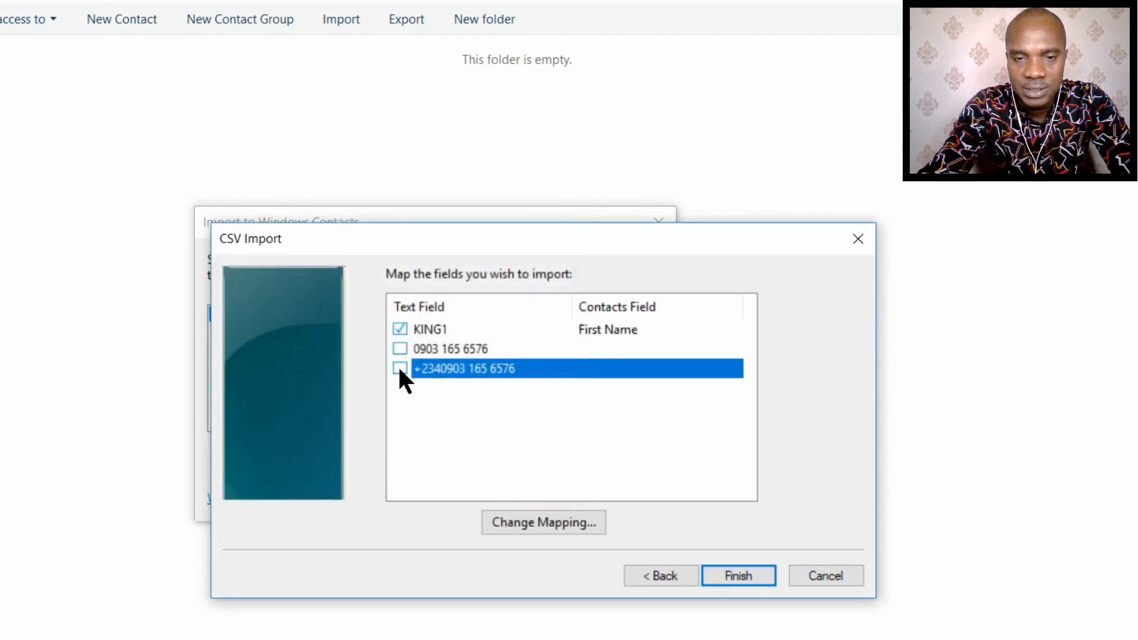
{"action": "left_click", "coordinate": [400, 368]}
{"action": "left_click", "coordinate": [397, 356]}
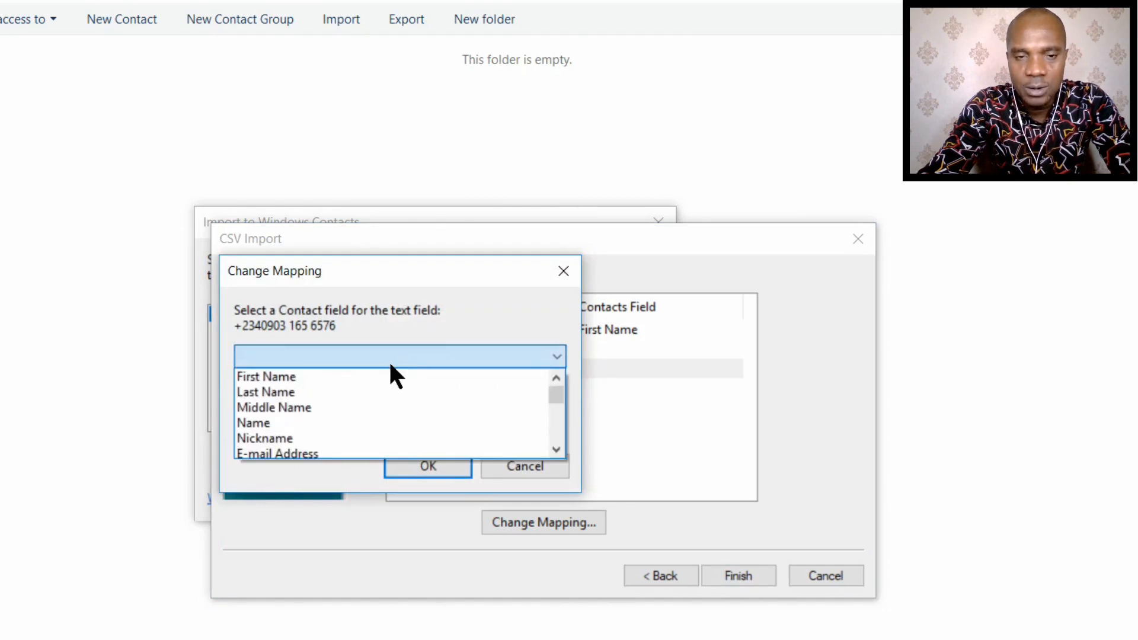
{"action": "scroll", "coordinate": [338, 425], "scroll_direction": "down", "scroll_amount": 1}
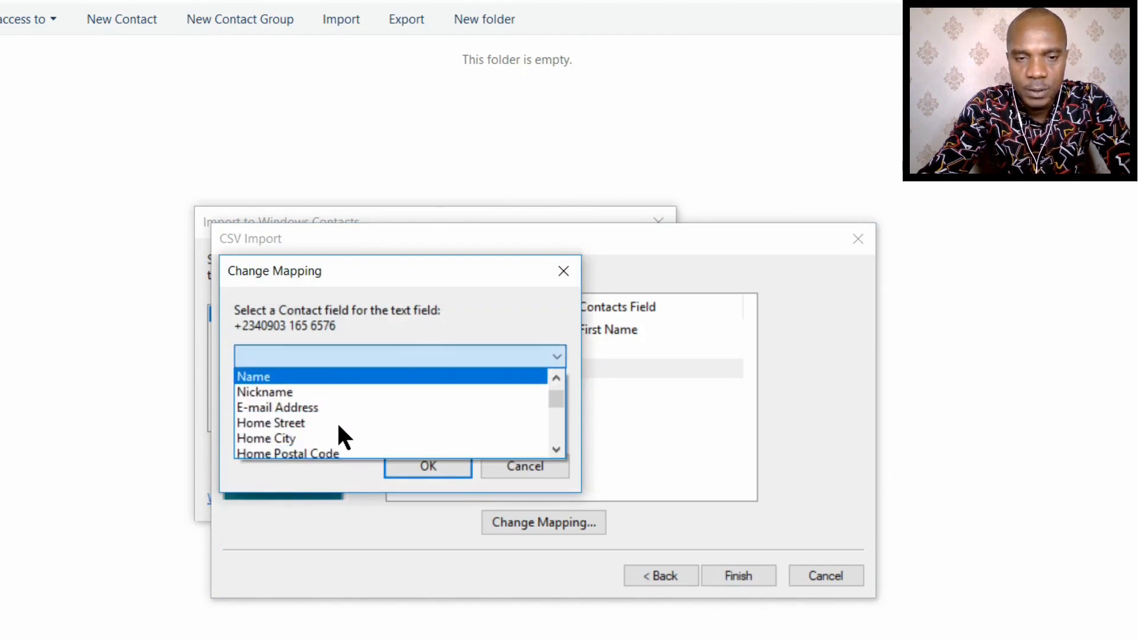
{"action": "scroll", "coordinate": [339, 426], "scroll_direction": "down", "scroll_amount": 1}
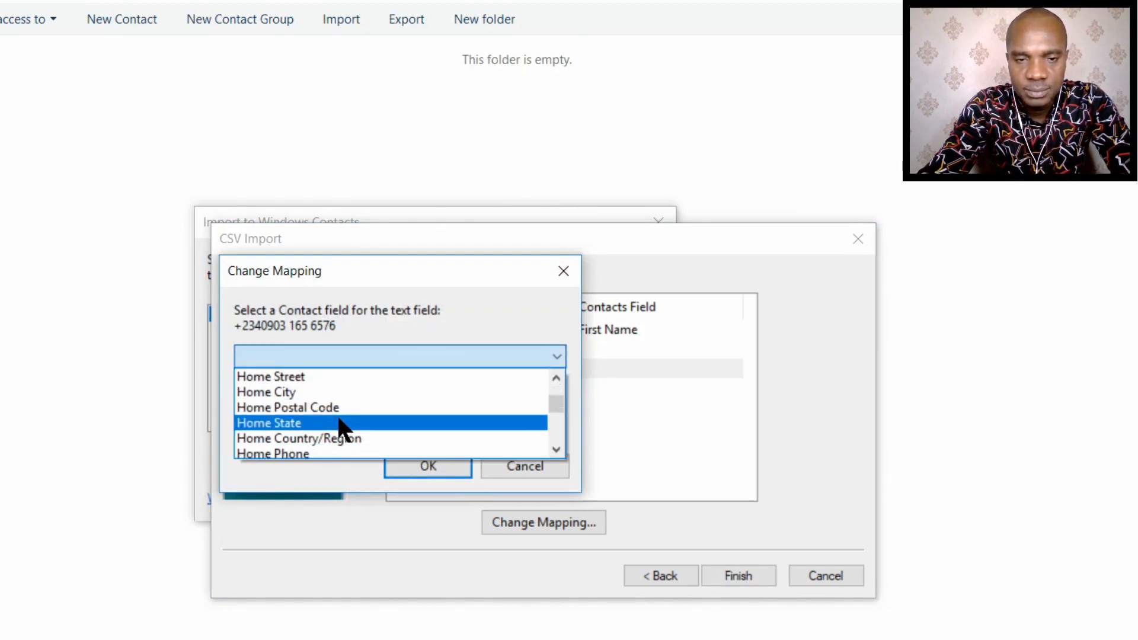
{"action": "scroll", "coordinate": [343, 428], "scroll_direction": "down", "scroll_amount": 1}
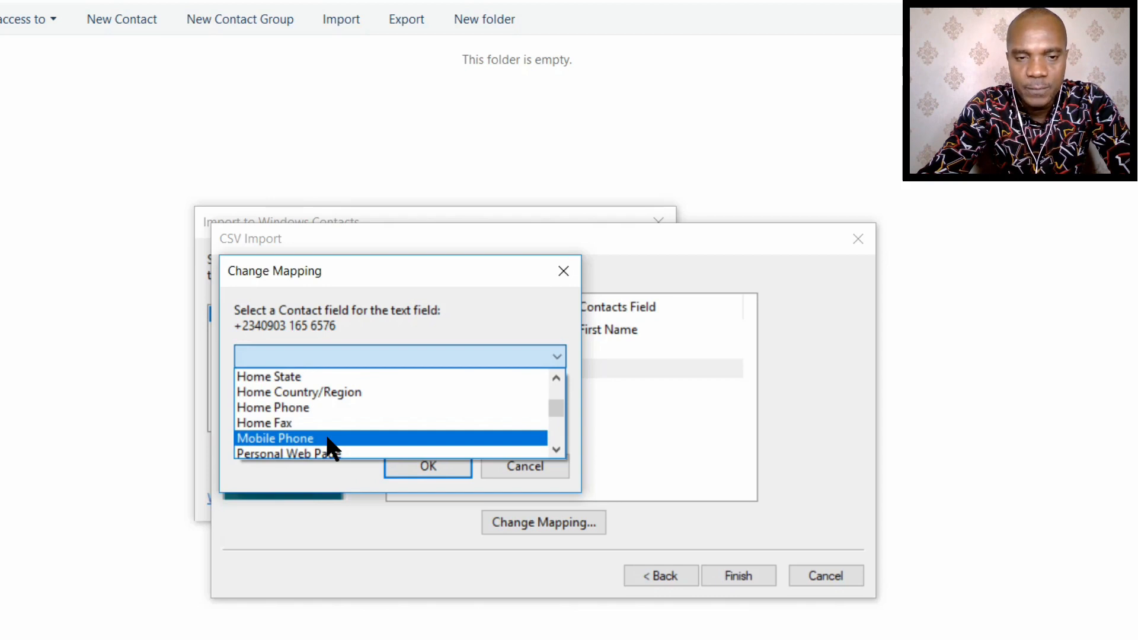
{"action": "left_click", "coordinate": [328, 440]}
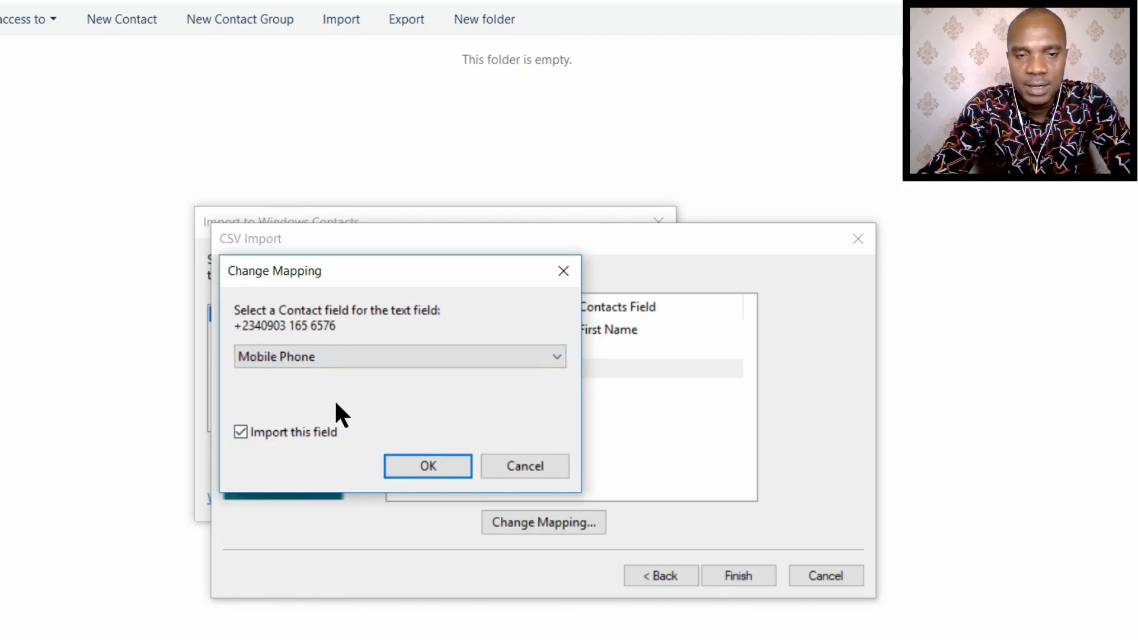
{"action": "left_click", "coordinate": [417, 456]}
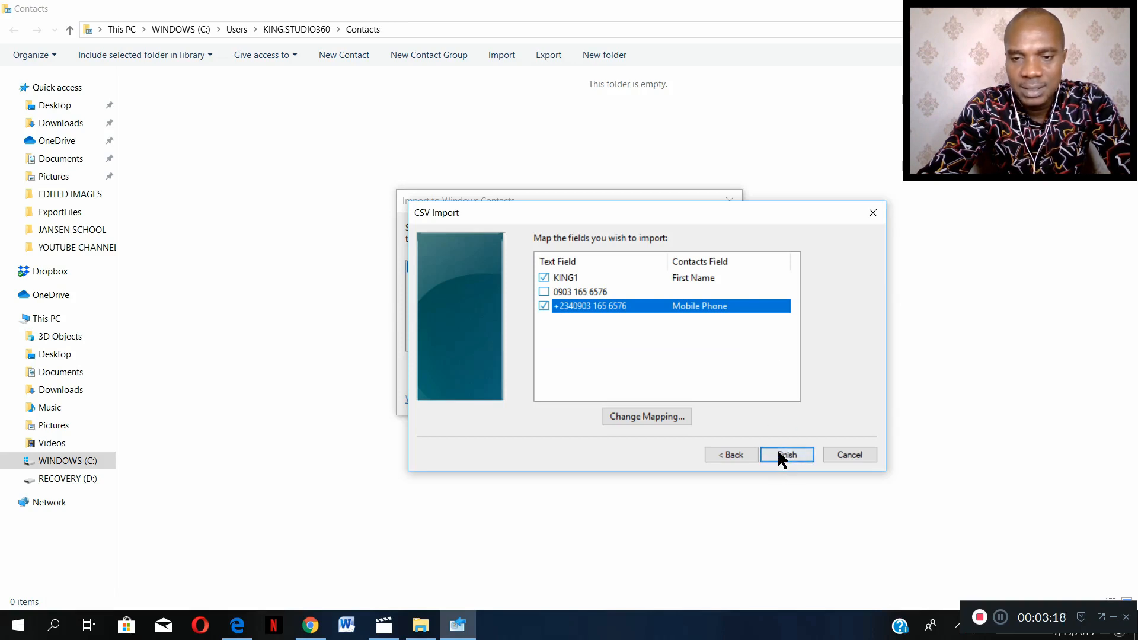
{"action": "left_click", "coordinate": [778, 452]}
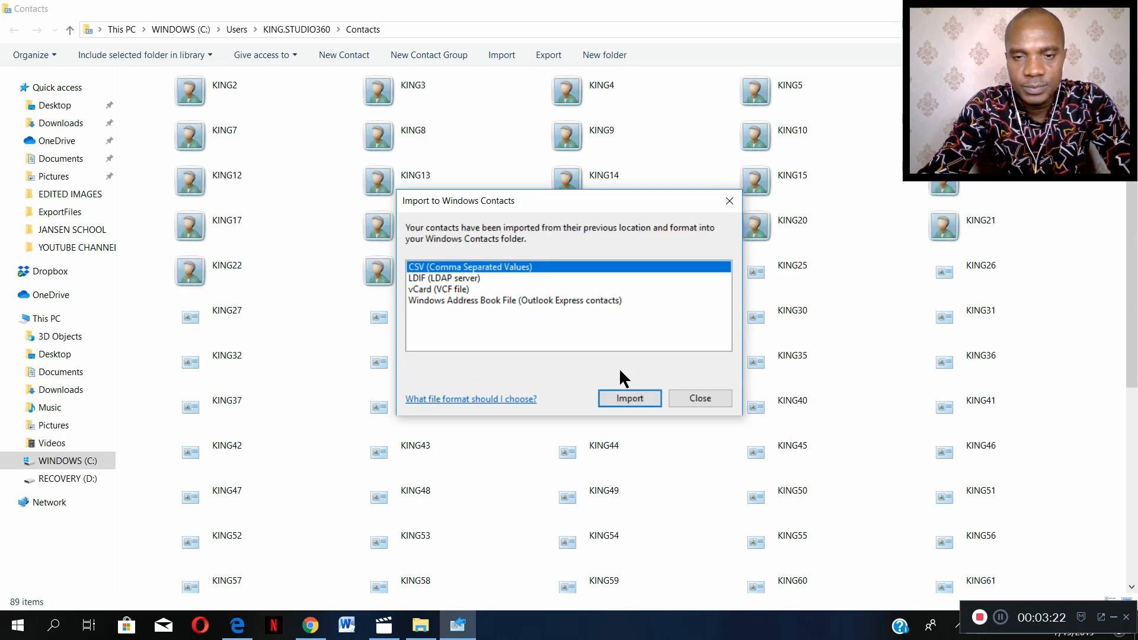
{"action": "left_click", "coordinate": [696, 398]}
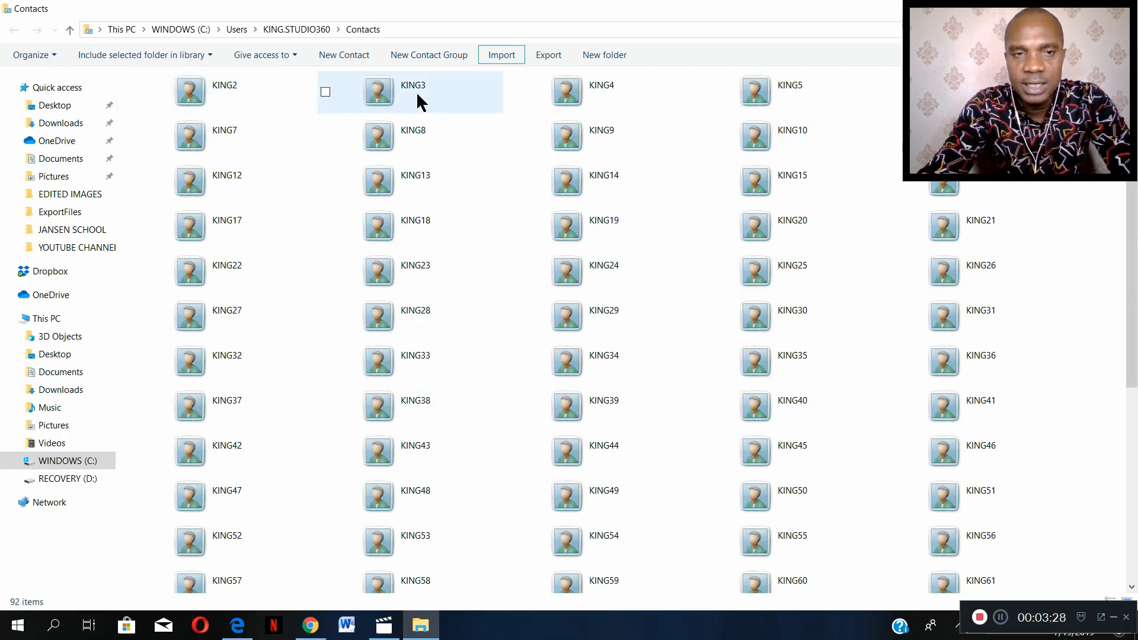
- Check the file type in the properties of the imported contacts KING24 and KING9
{"action": "right_click", "coordinate": [570, 282]}
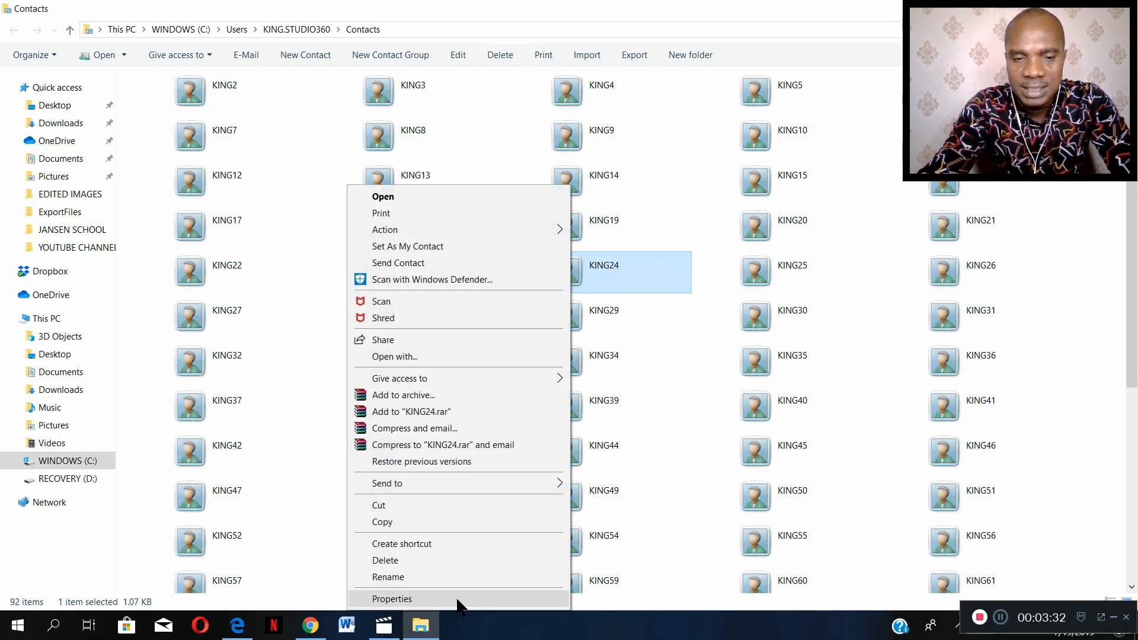
{"action": "left_click", "coordinate": [392, 598]}
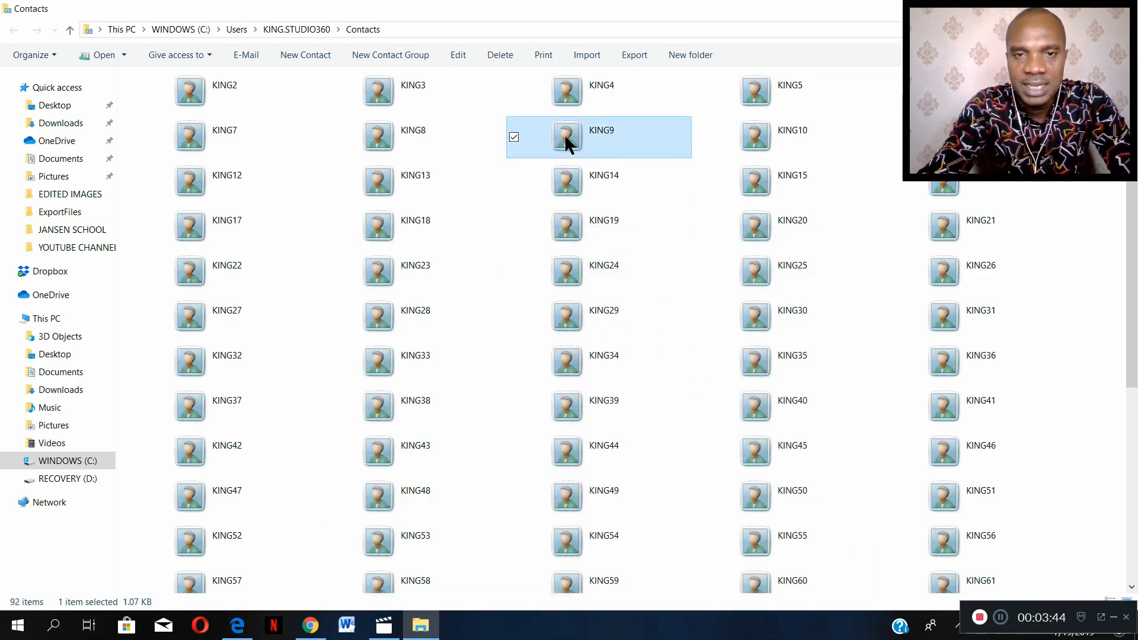
{"action": "right_click", "coordinate": [564, 134]}
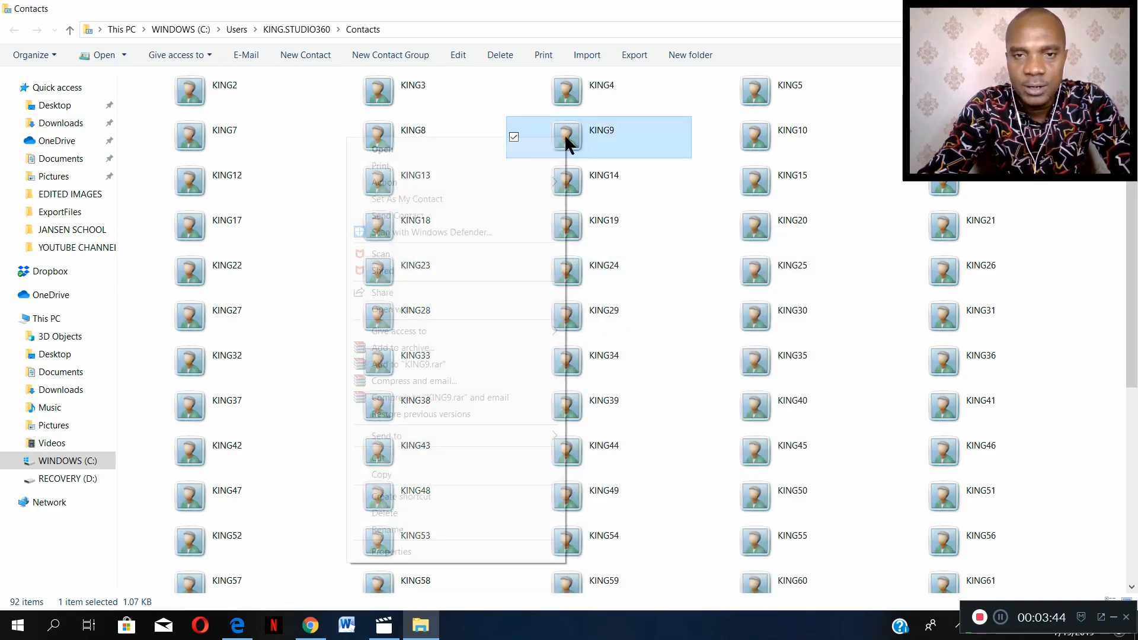
{"action": "left_click", "coordinate": [513, 545]}
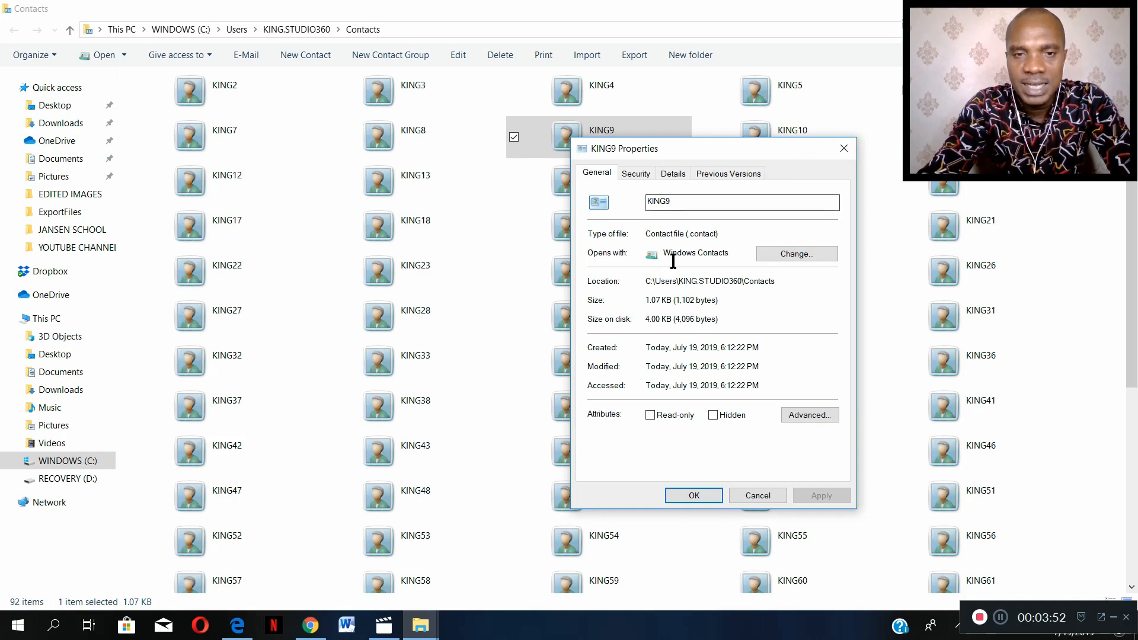
{"action": "left_click", "coordinate": [848, 151]}
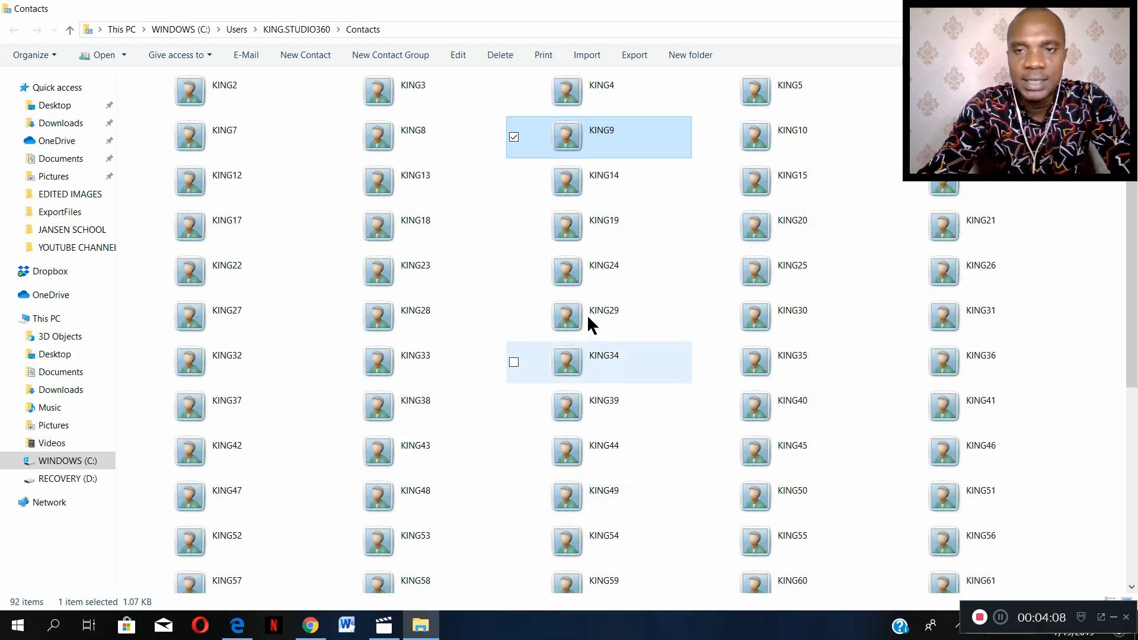
{"action": "left_click", "coordinate": [698, 520]}
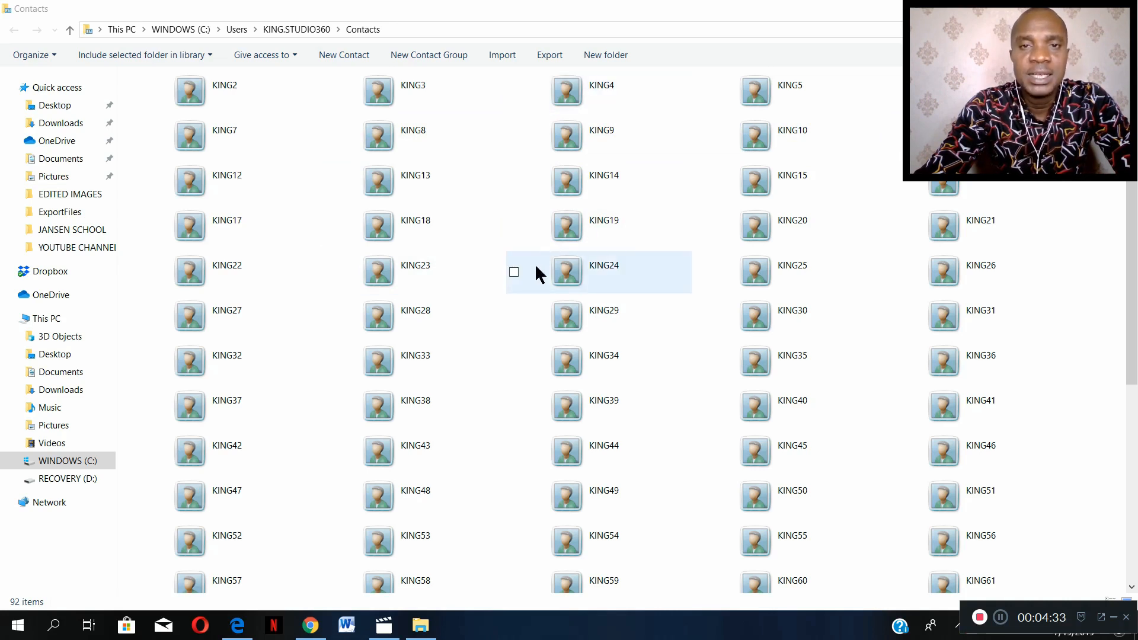
- Create a new folder named VCF inside the Contacts folder
{"action": "left_click", "coordinate": [606, 55]}
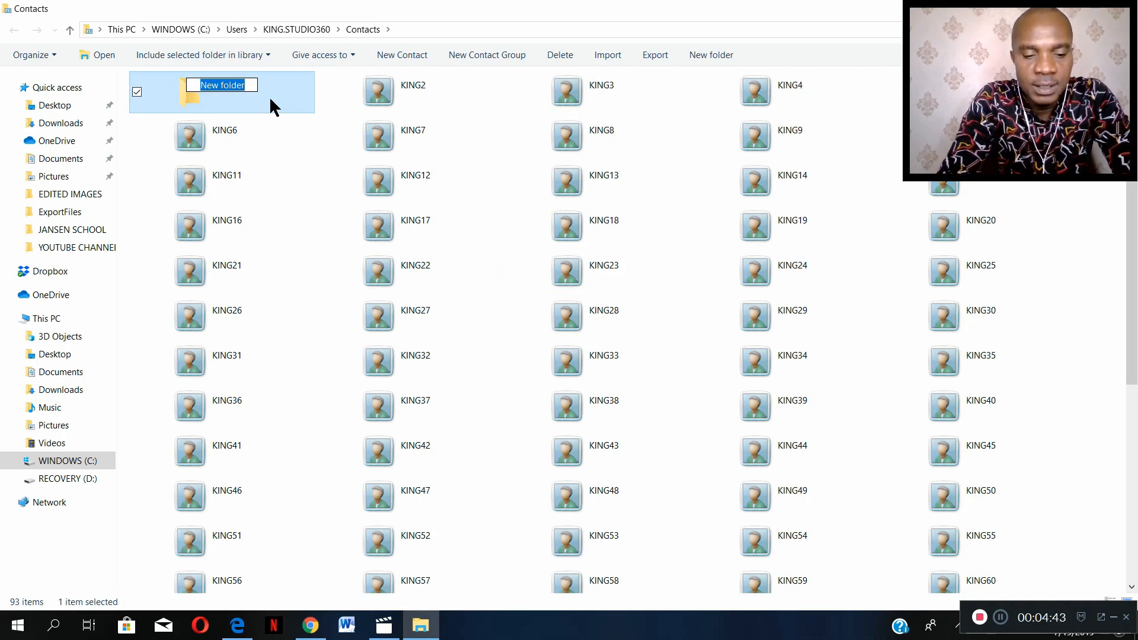
{"action": "type", "text": "VCF"}
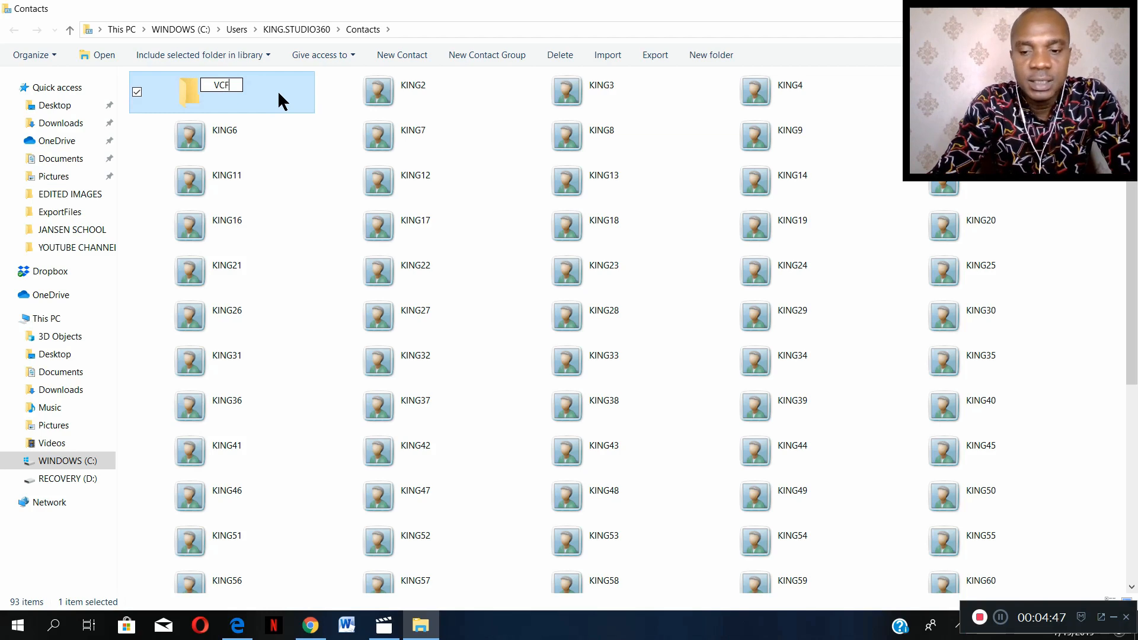
{"action": "key", "text": "Return"}
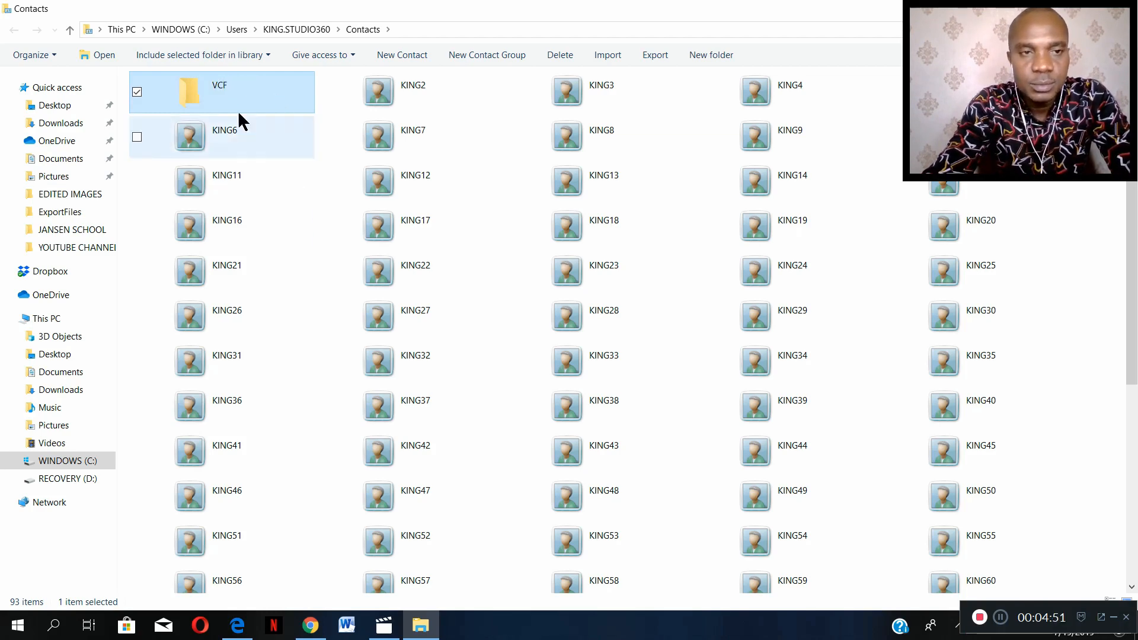
- Rename the VCF folder as CONTACT
{"action": "right_click", "coordinate": [235, 89]}
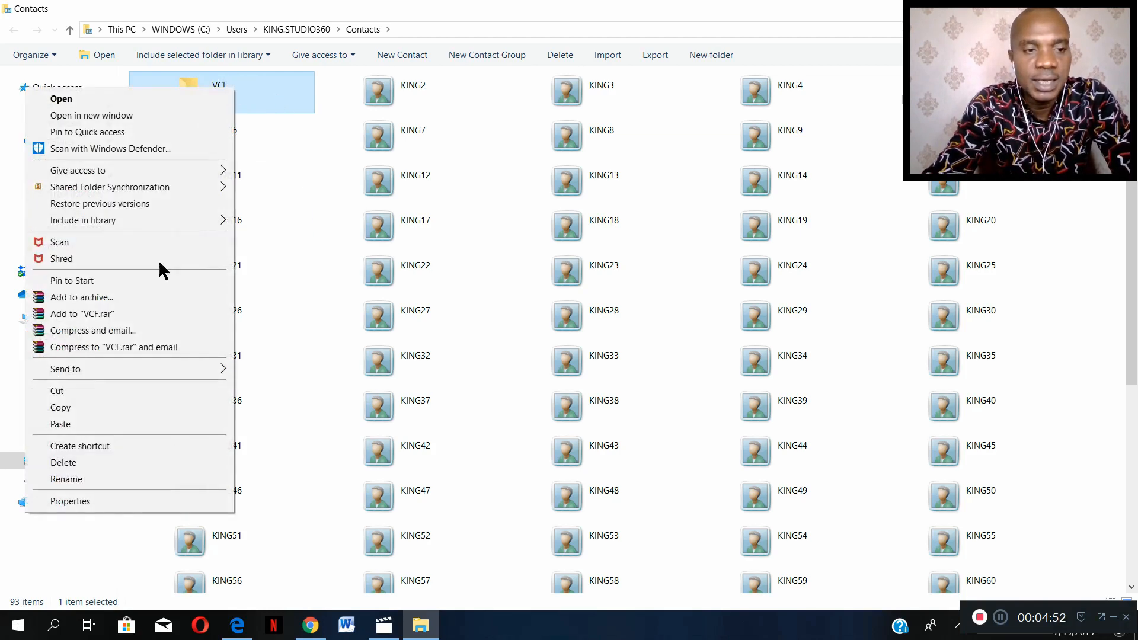
{"action": "left_click", "coordinate": [92, 479]}
{"action": "type", "text": "CON"}
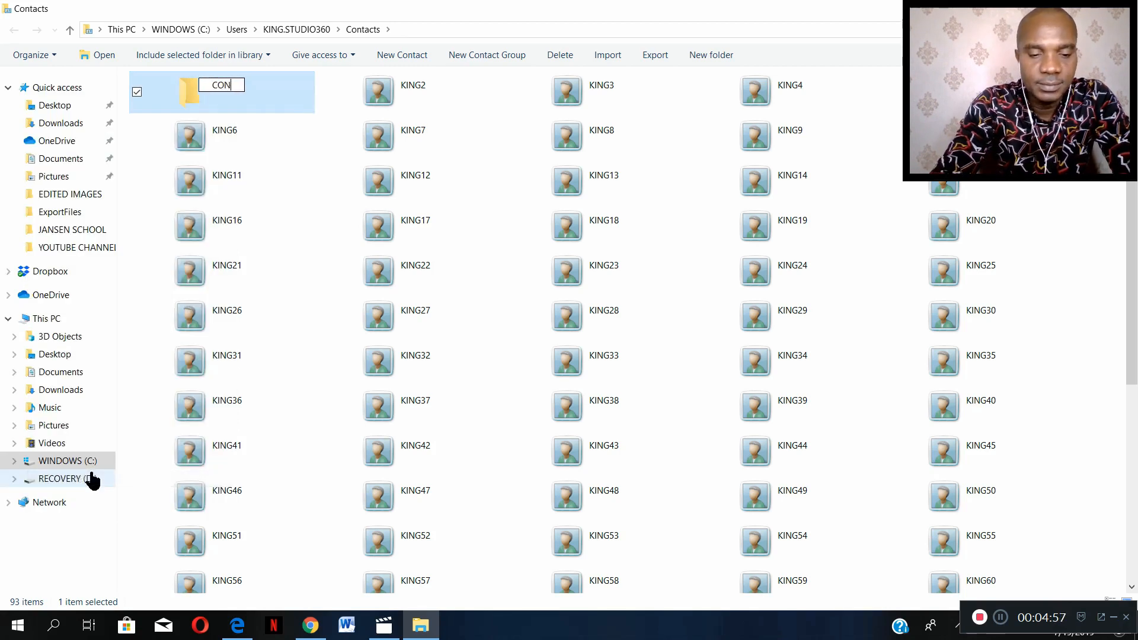
{"action": "type", "text": "TACT"}
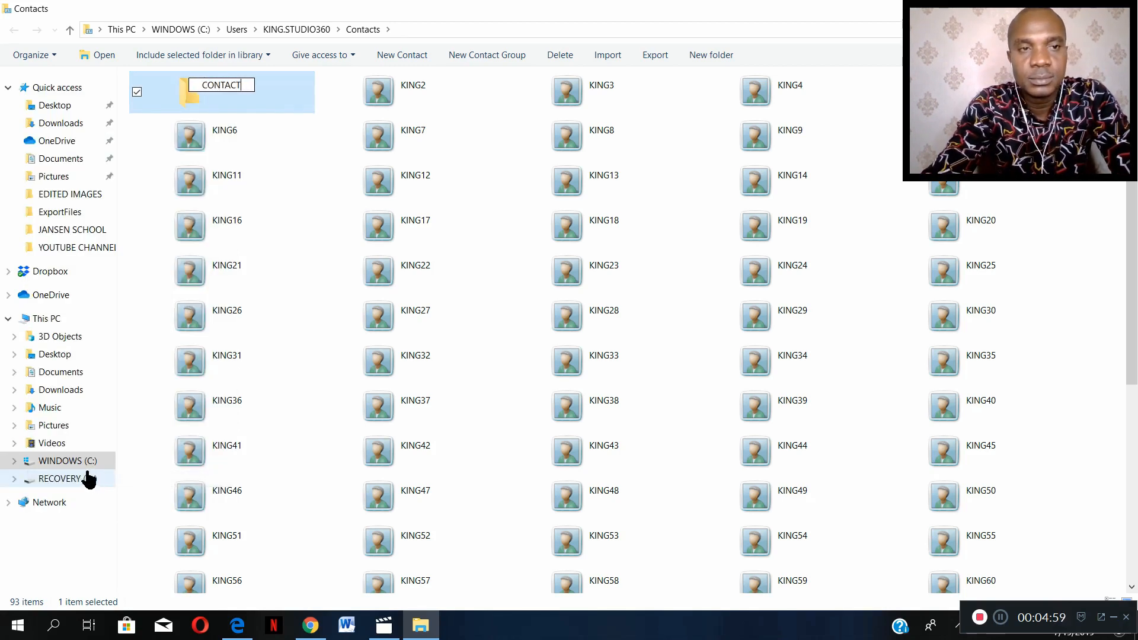
{"action": "key", "text": "Return"}
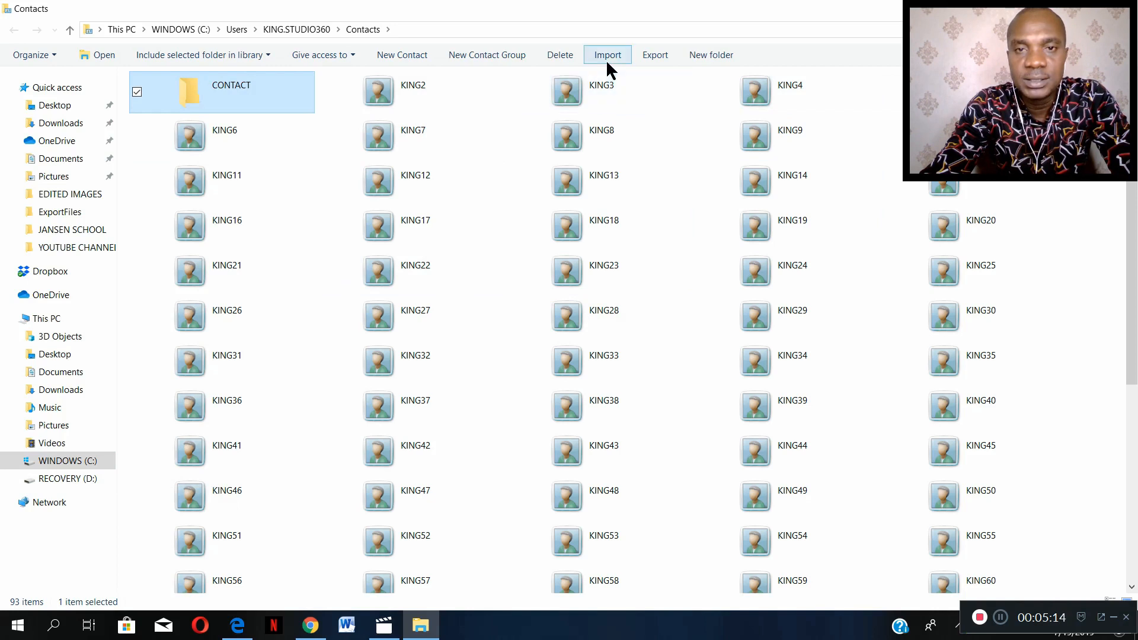
- Export the contacts as vCards (folder of .vcf files) into the CONTACT folder inside the user's Contacts folder
{"action": "left_click", "coordinate": [651, 57]}
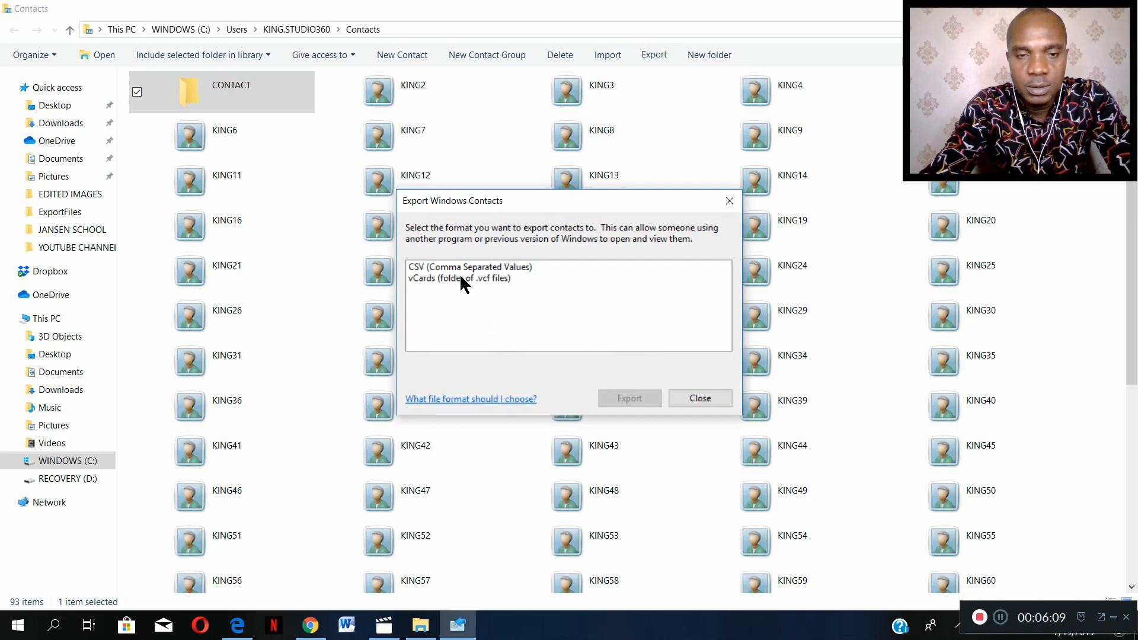
{"action": "left_click", "coordinate": [459, 278]}
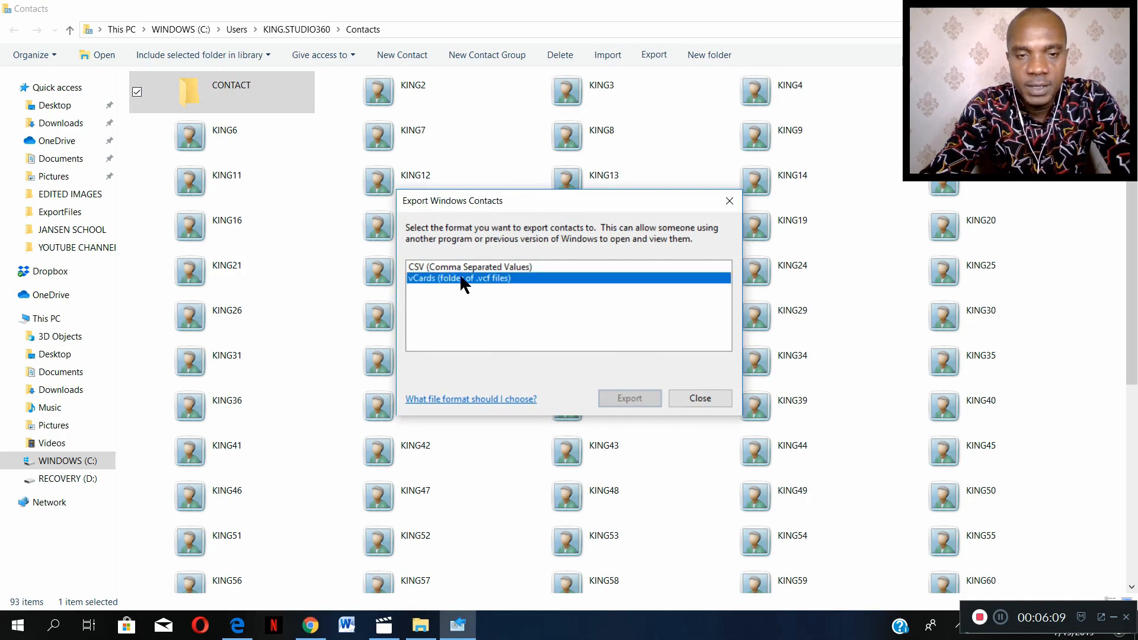
{"action": "left_click", "coordinate": [636, 400]}
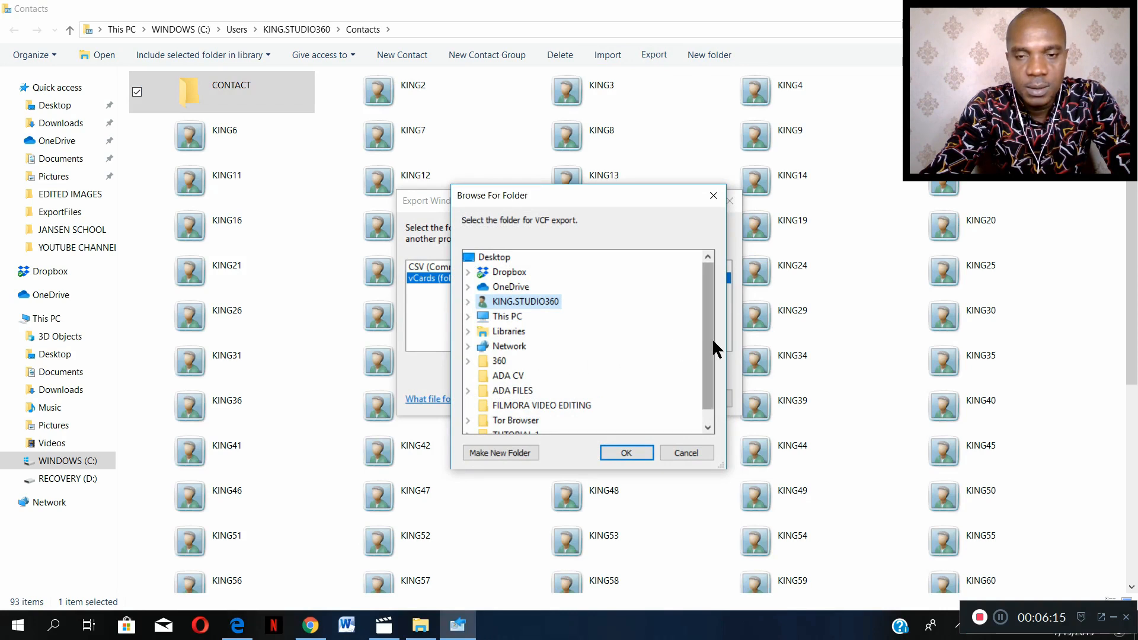
{"action": "left_click_drag", "start_coordinate": [711, 343], "coordinate": [709, 355]}
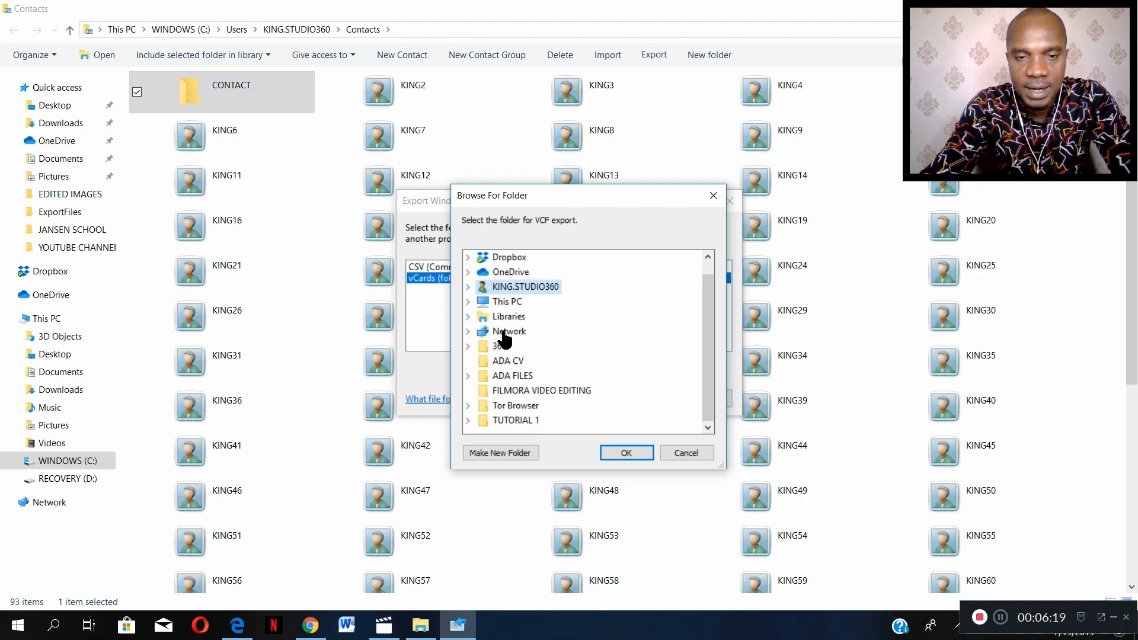
{"action": "left_click", "coordinate": [468, 287]}
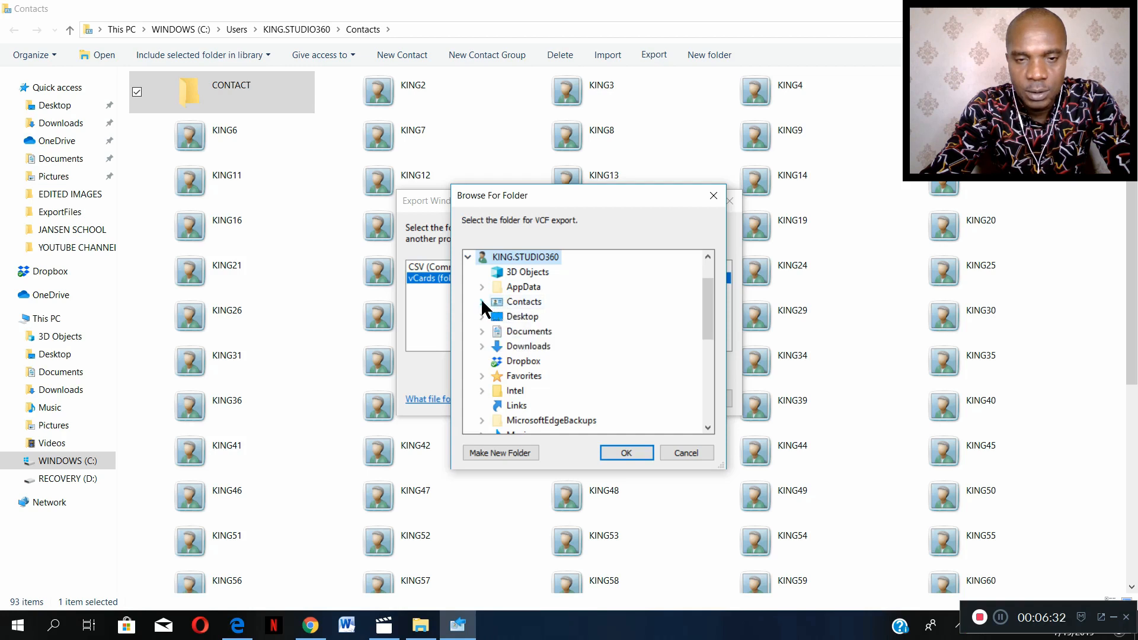
{"action": "left_click", "coordinate": [481, 301]}
{"action": "left_click", "coordinate": [548, 317]}
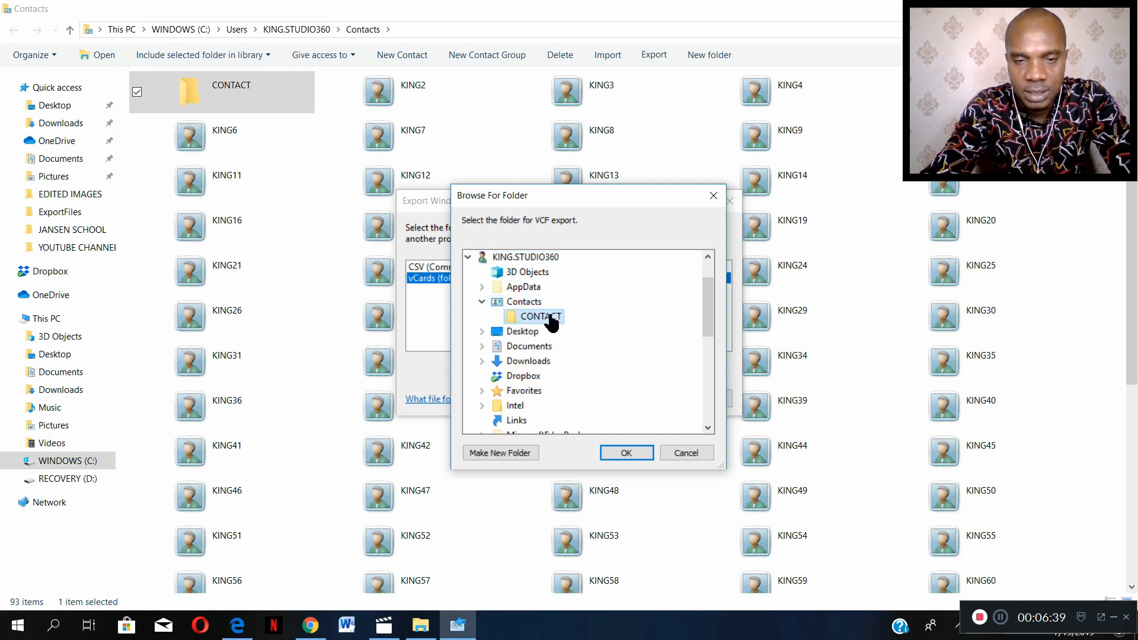
{"action": "left_click", "coordinate": [623, 456]}
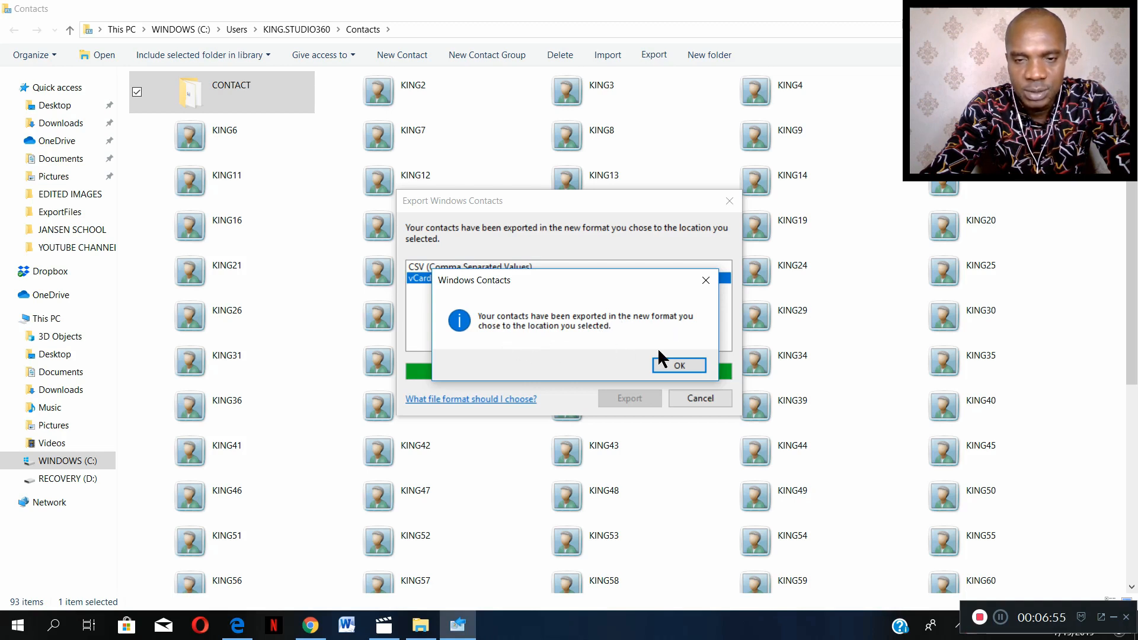
{"action": "left_click", "coordinate": [673, 364]}
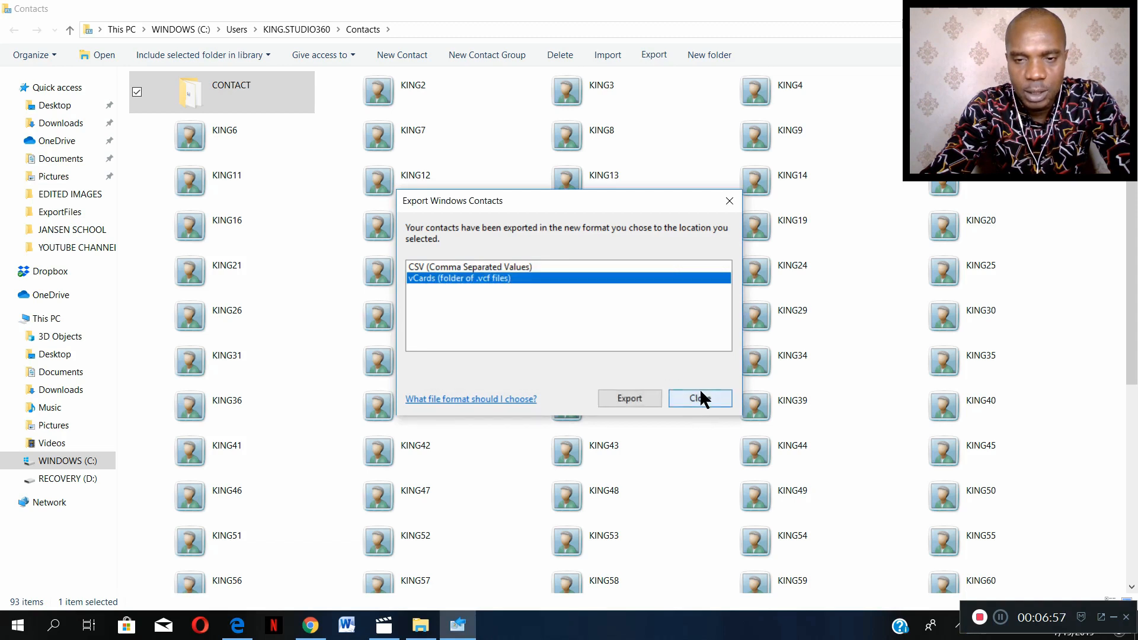
- Close the export dialog and check the file type in the properties of the KING3 vCard inside the CONTACT folder
{"action": "left_click", "coordinate": [700, 399]}
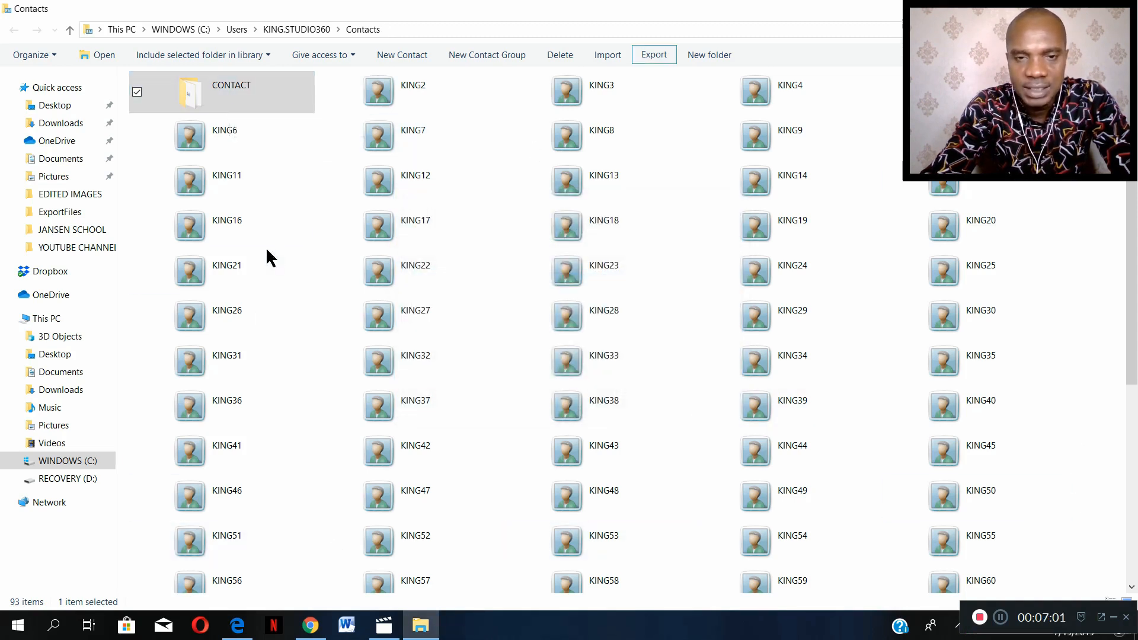
{"action": "double_click", "coordinate": [213, 94]}
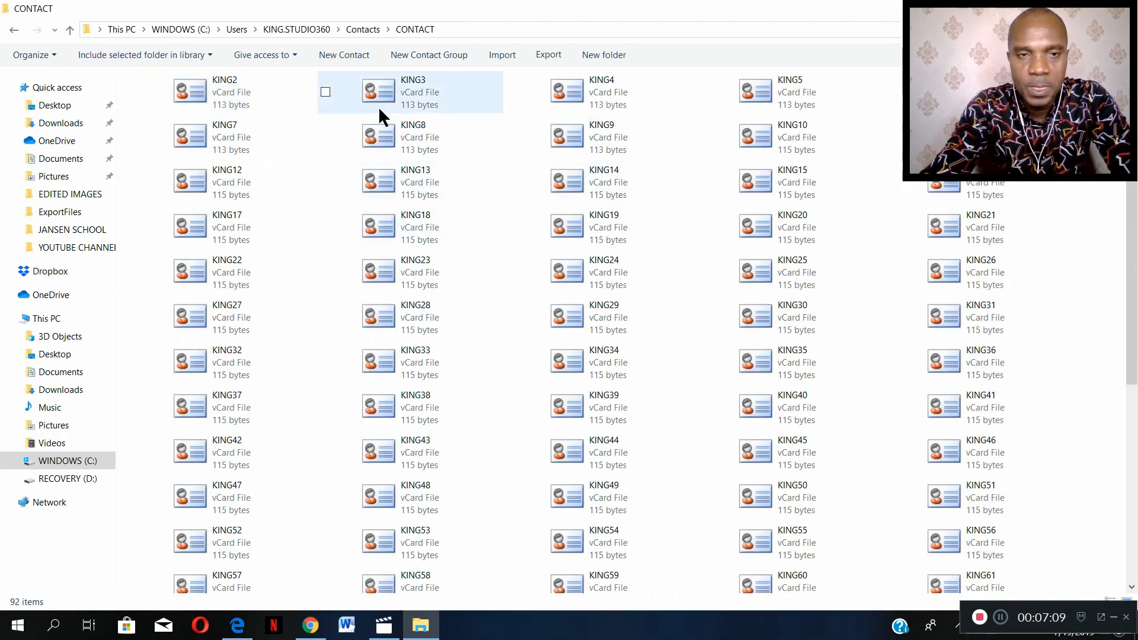
{"action": "right_click", "coordinate": [382, 97]}
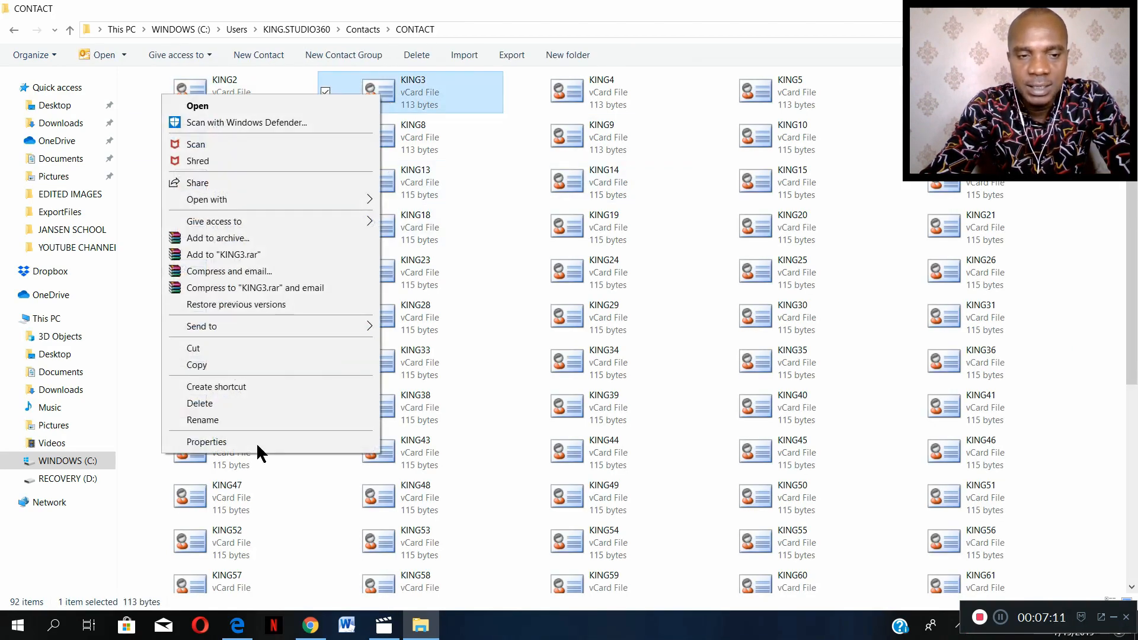
{"action": "left_click", "coordinate": [265, 441]}
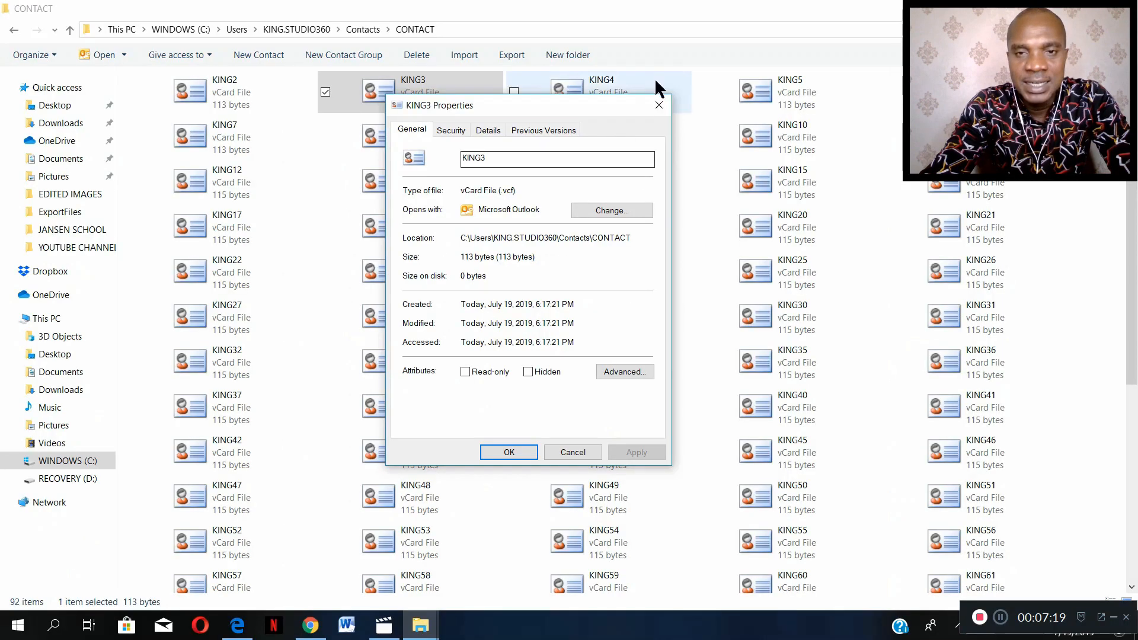
{"action": "left_click", "coordinate": [764, 96]}
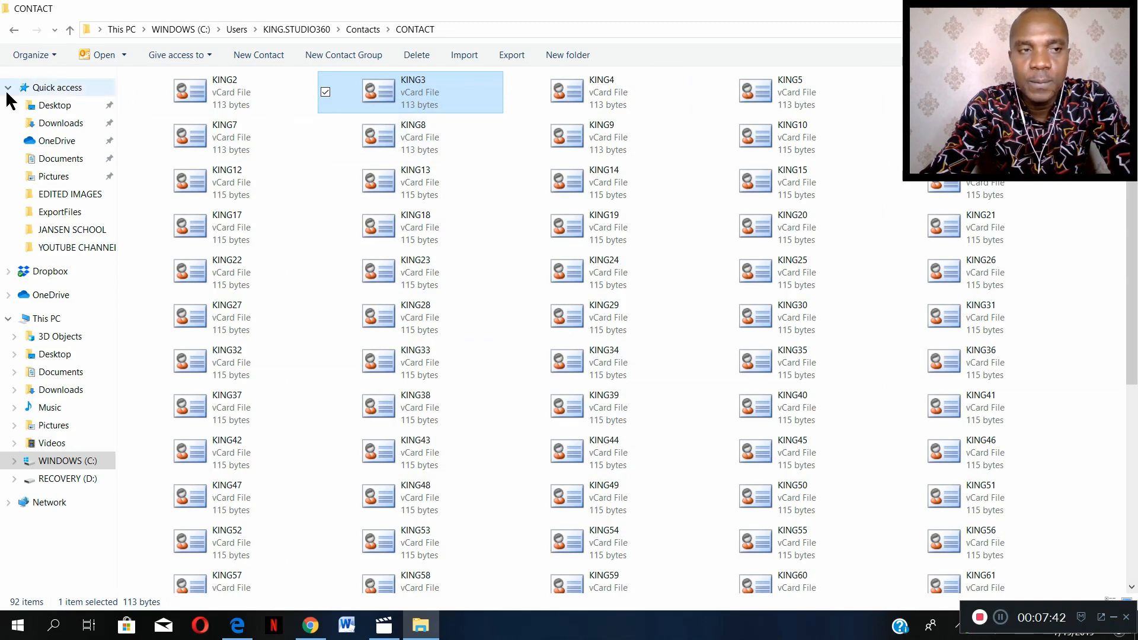
- Return to the Contacts folder, then reopen the CONTACT folder and select all of its vCard files
{"action": "left_click", "coordinate": [13, 31]}
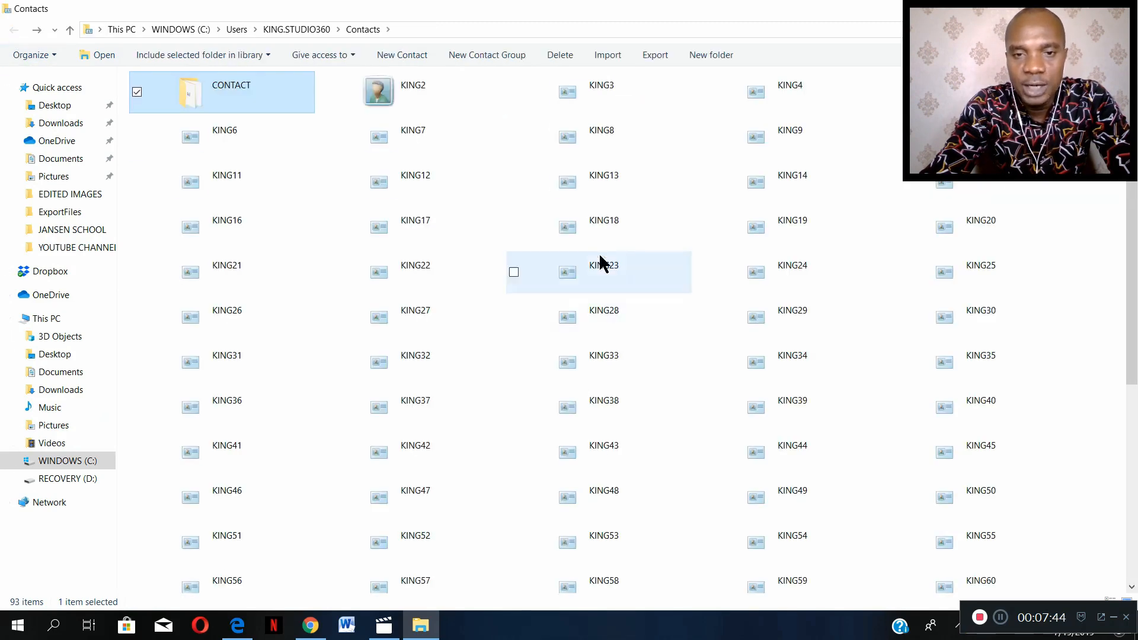
{"action": "double_click", "coordinate": [262, 79]}
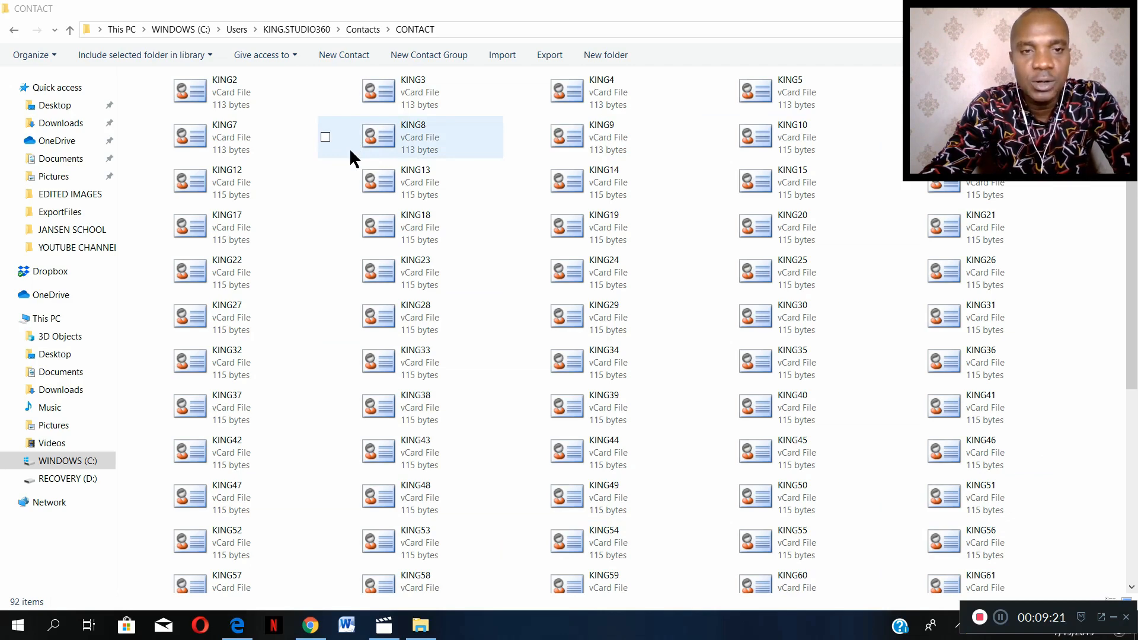
{"action": "left_click", "coordinate": [972, 242]}
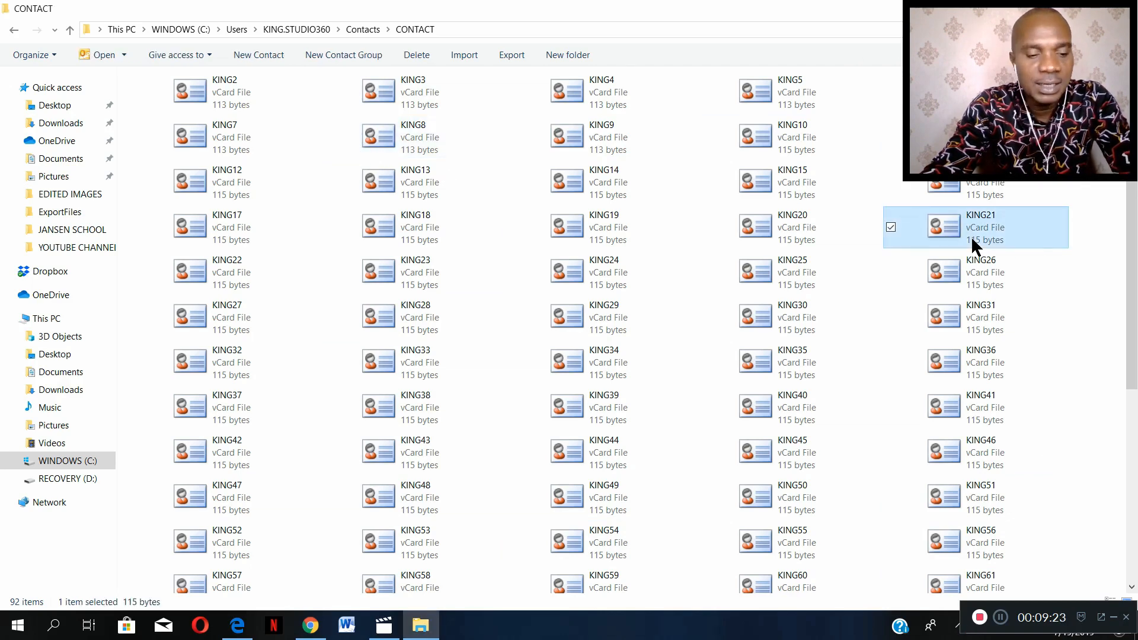
{"action": "key", "text": "ctrl+a"}
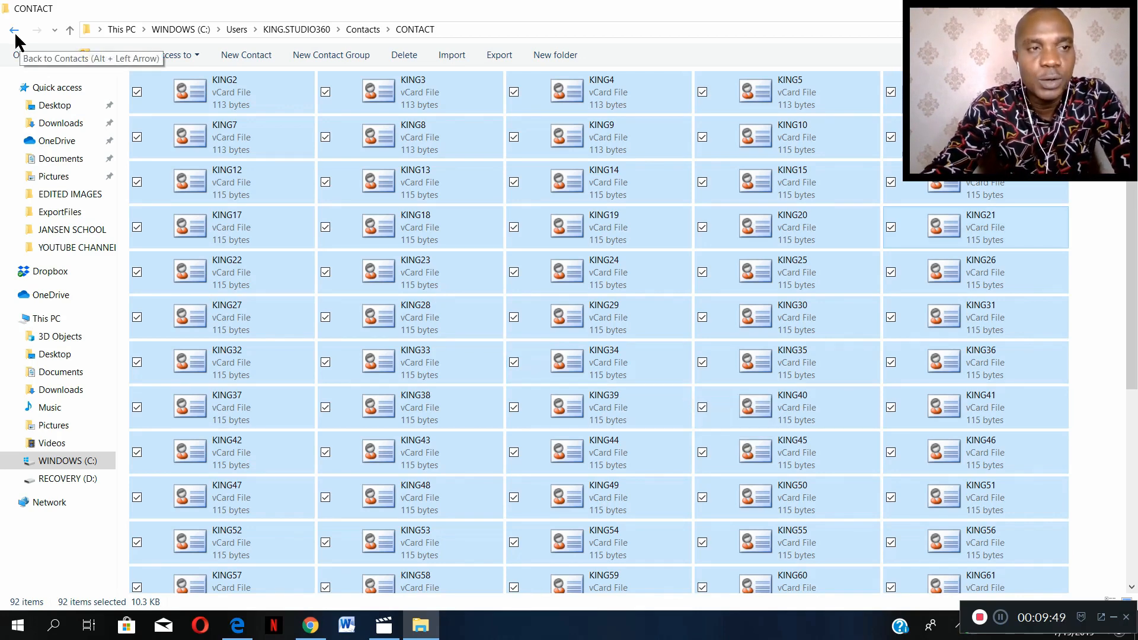
- Go back to the Contacts folder and copy the CONTACT folder to the clipboard
{"action": "left_click", "coordinate": [16, 31]}
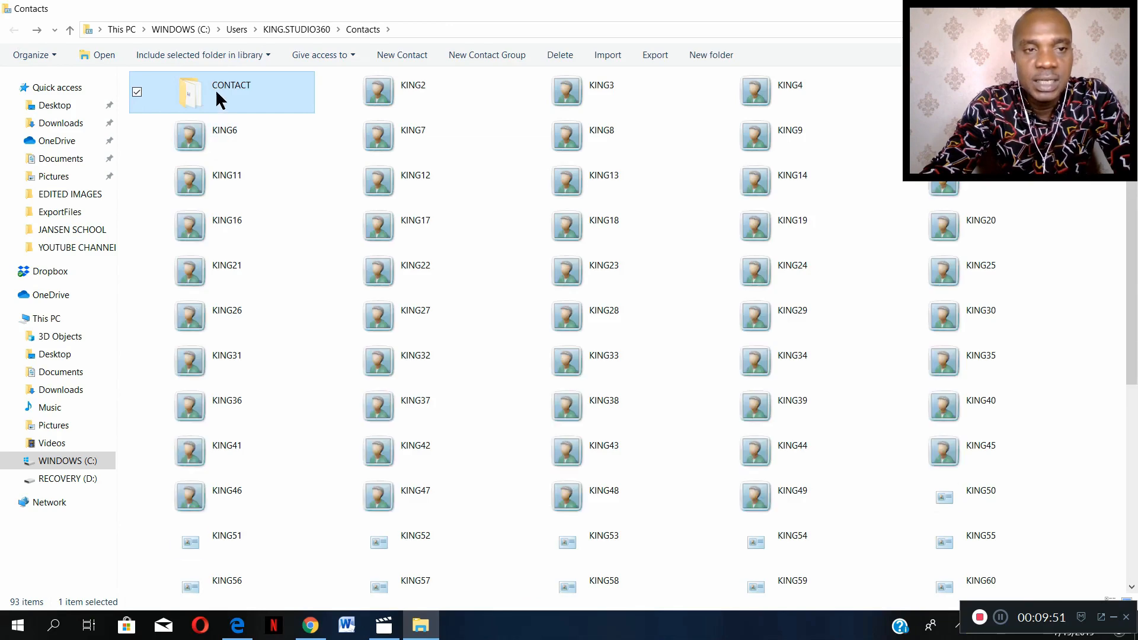
{"action": "right_click", "coordinate": [215, 87]}
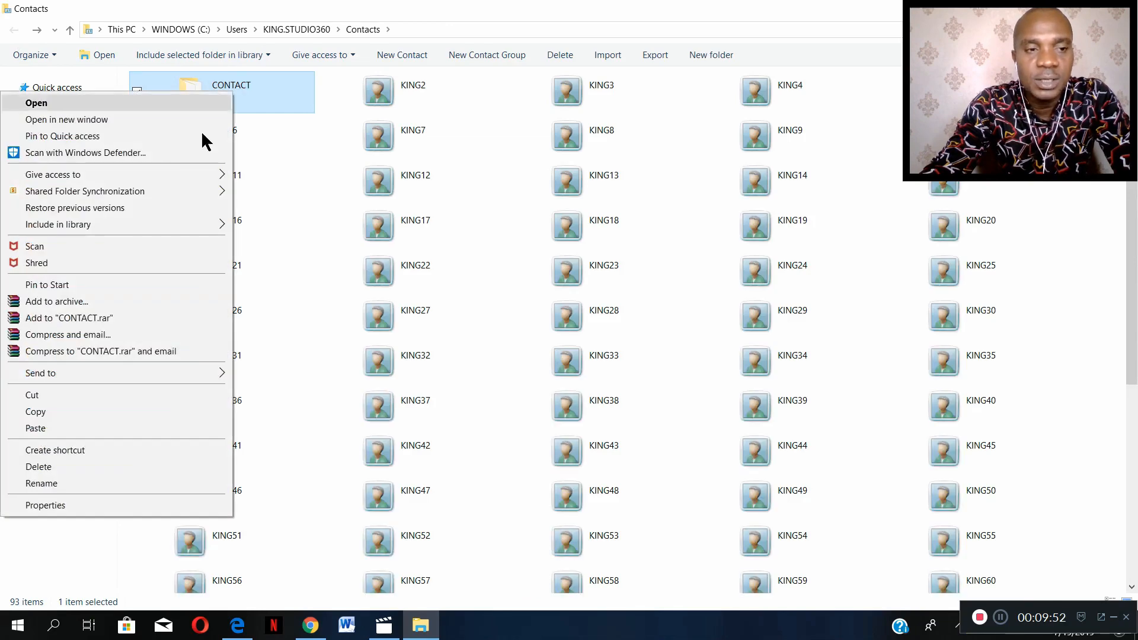
{"action": "left_click", "coordinate": [151, 404]}
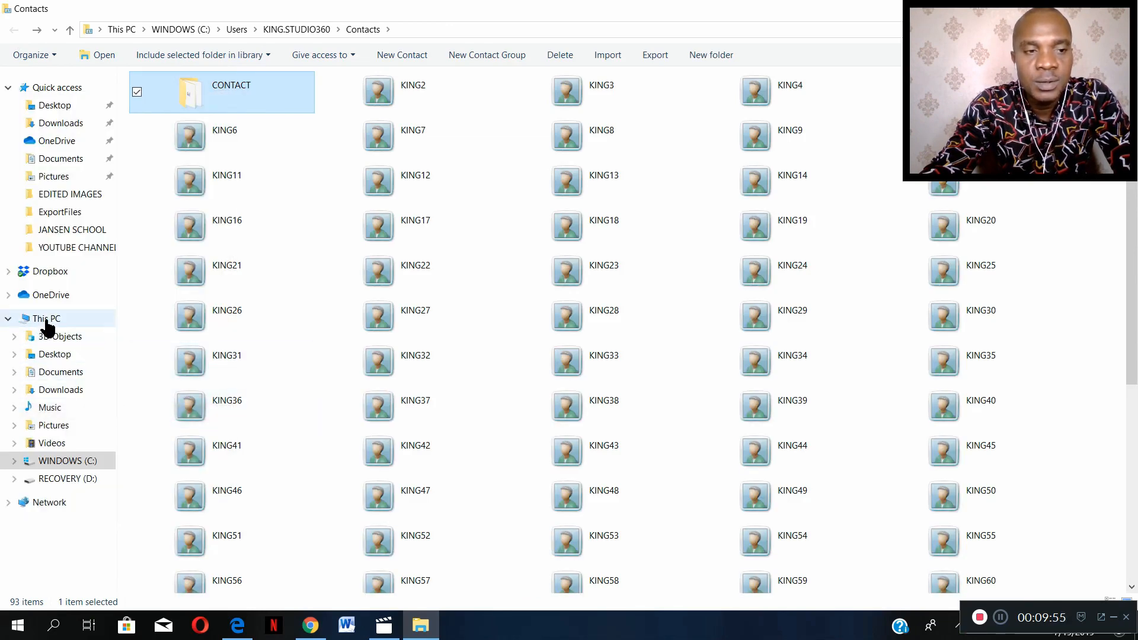
- Paste the CONTACT folder into the RECOVERY (D:) drive and check the vCard files in the copy
{"action": "left_click", "coordinate": [46, 321]}
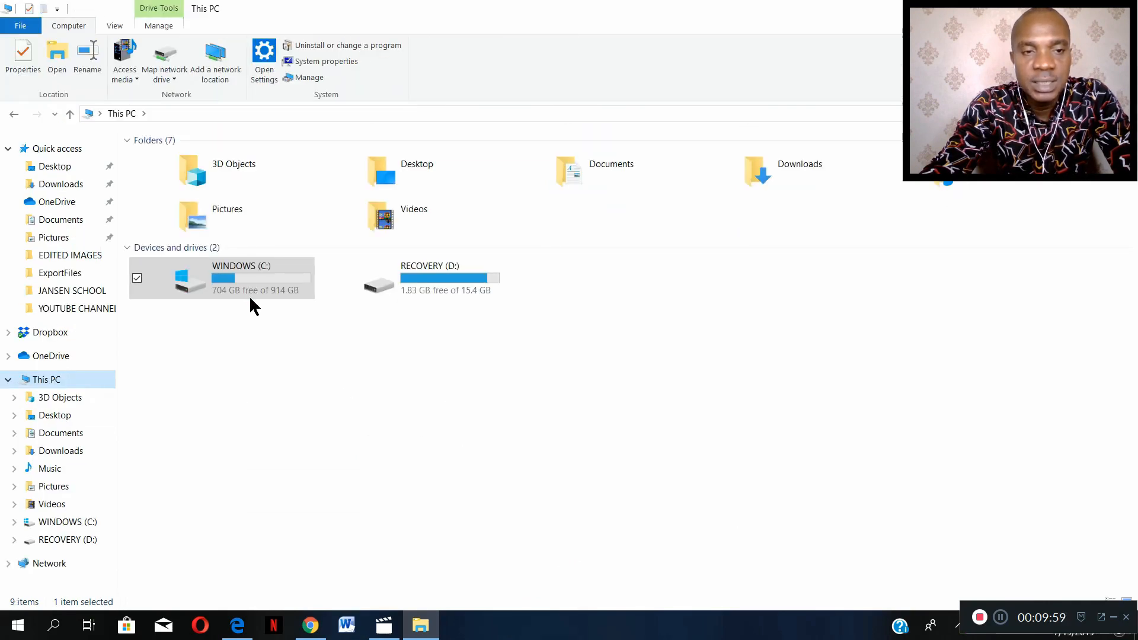
{"action": "left_click", "coordinate": [405, 278]}
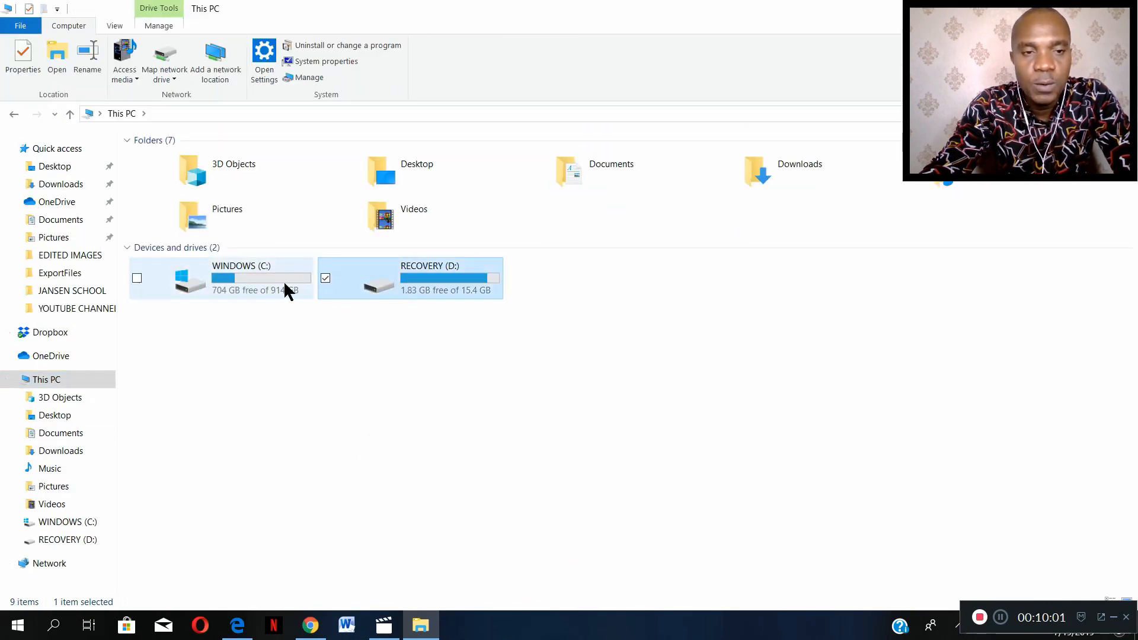
{"action": "left_click", "coordinate": [261, 276]}
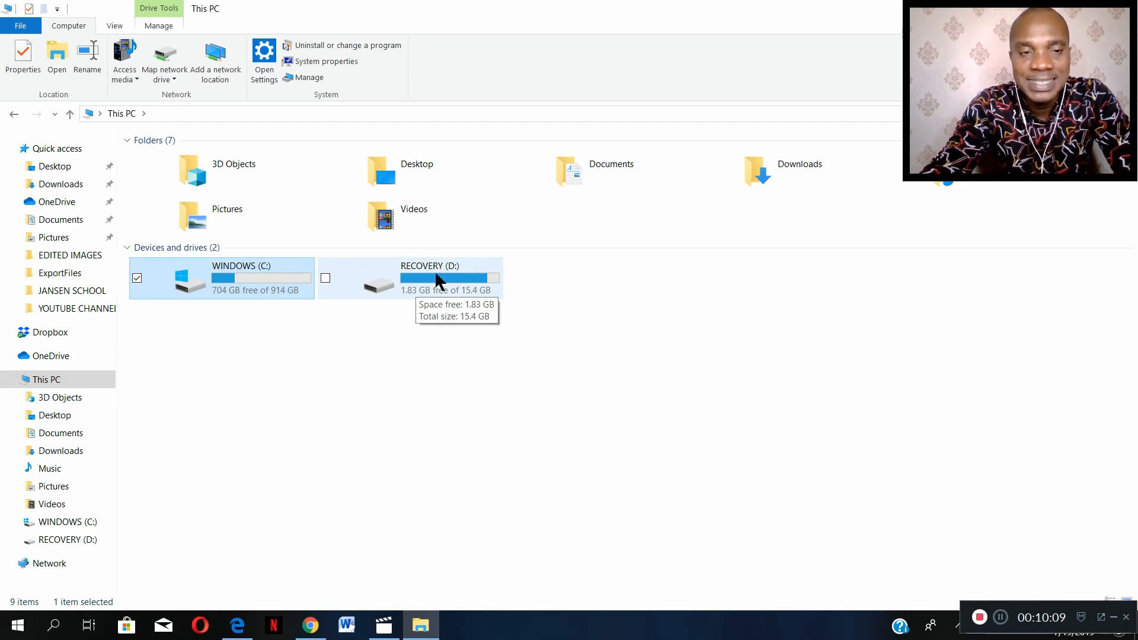
{"action": "double_click", "coordinate": [405, 279]}
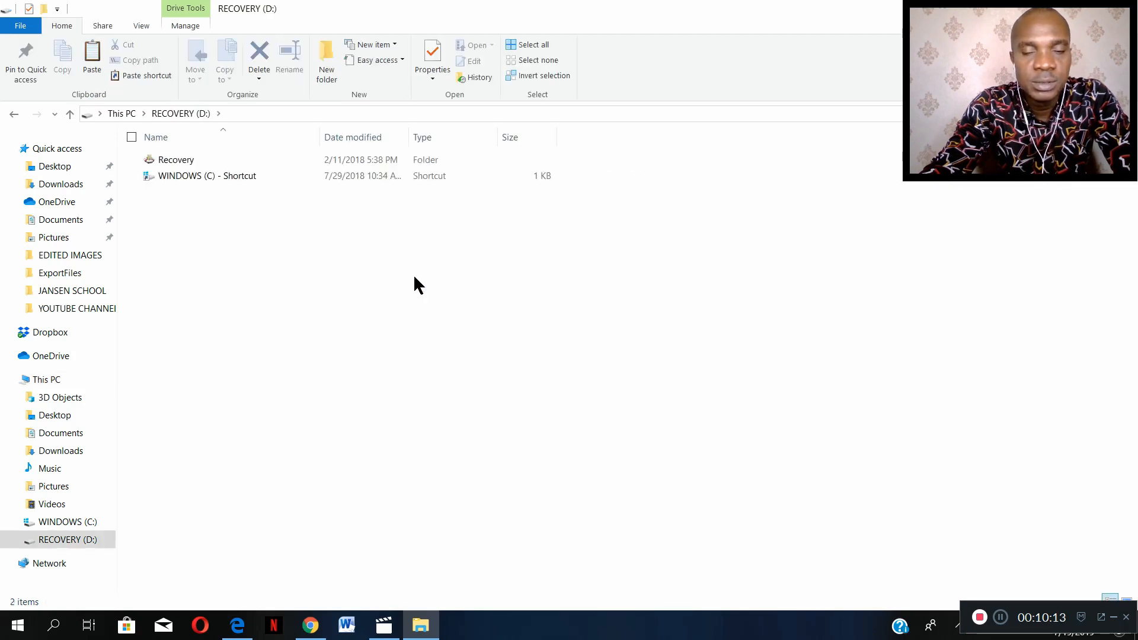
{"action": "left_click", "coordinate": [13, 114]}
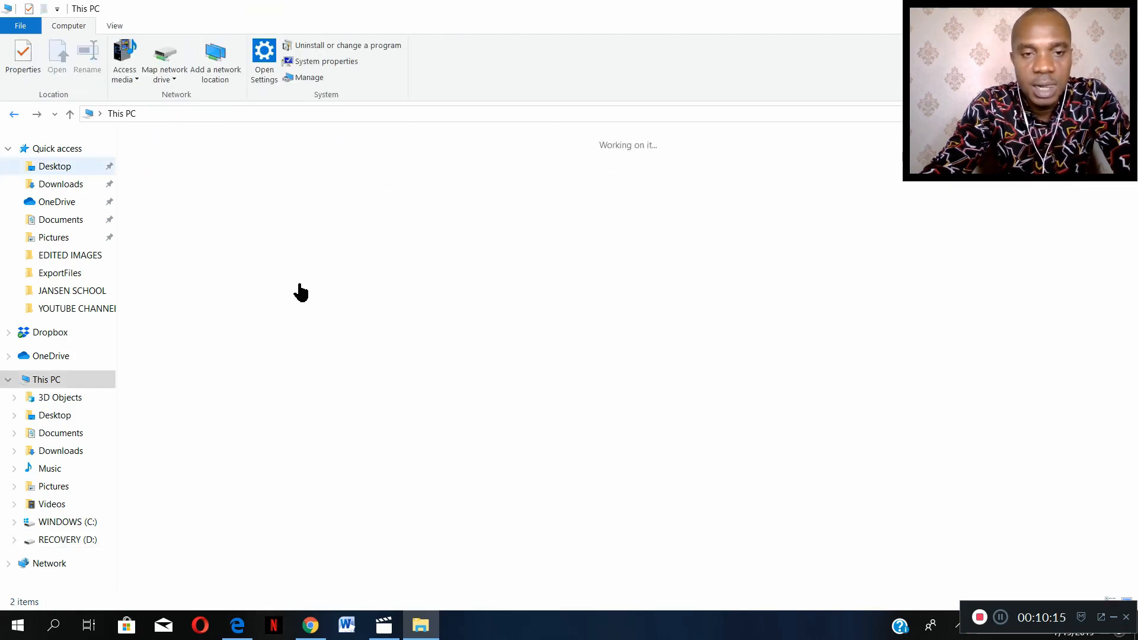
{"action": "double_click", "coordinate": [447, 279]}
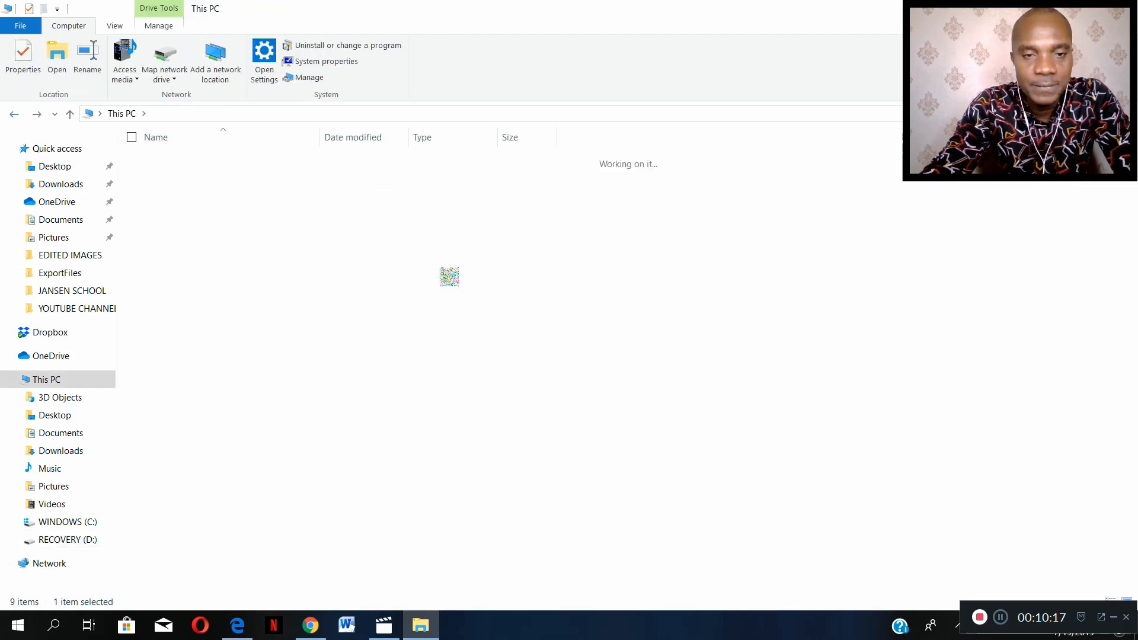
{"action": "right_click", "coordinate": [267, 237]}
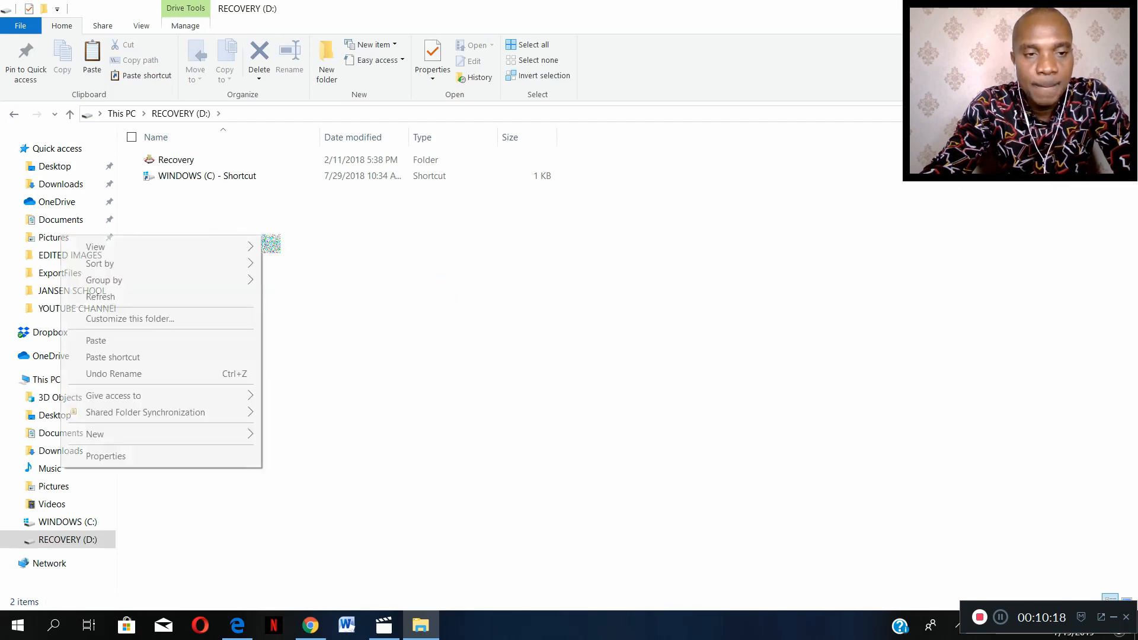
{"action": "left_click", "coordinate": [199, 343]}
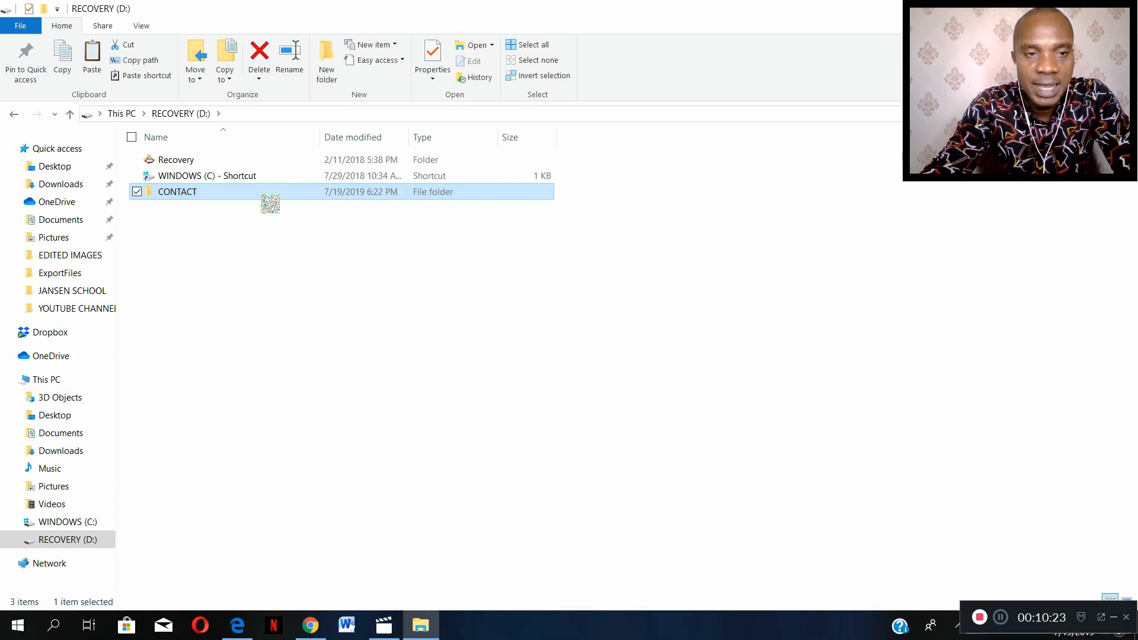
{"action": "double_click", "coordinate": [267, 197]}
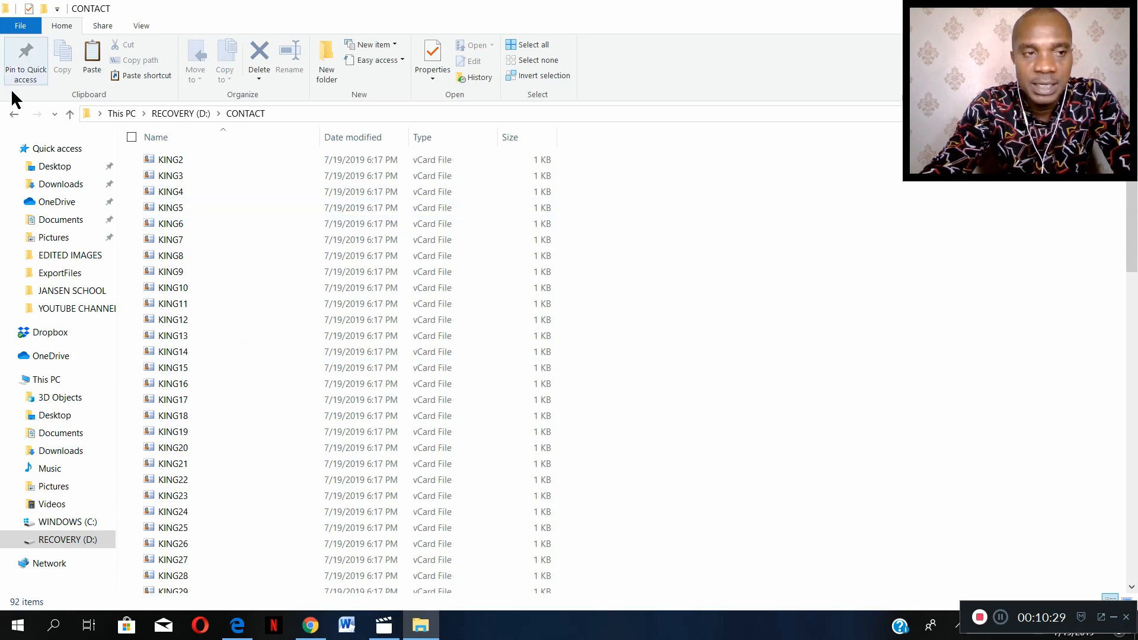
{"action": "left_click", "coordinate": [13, 114]}
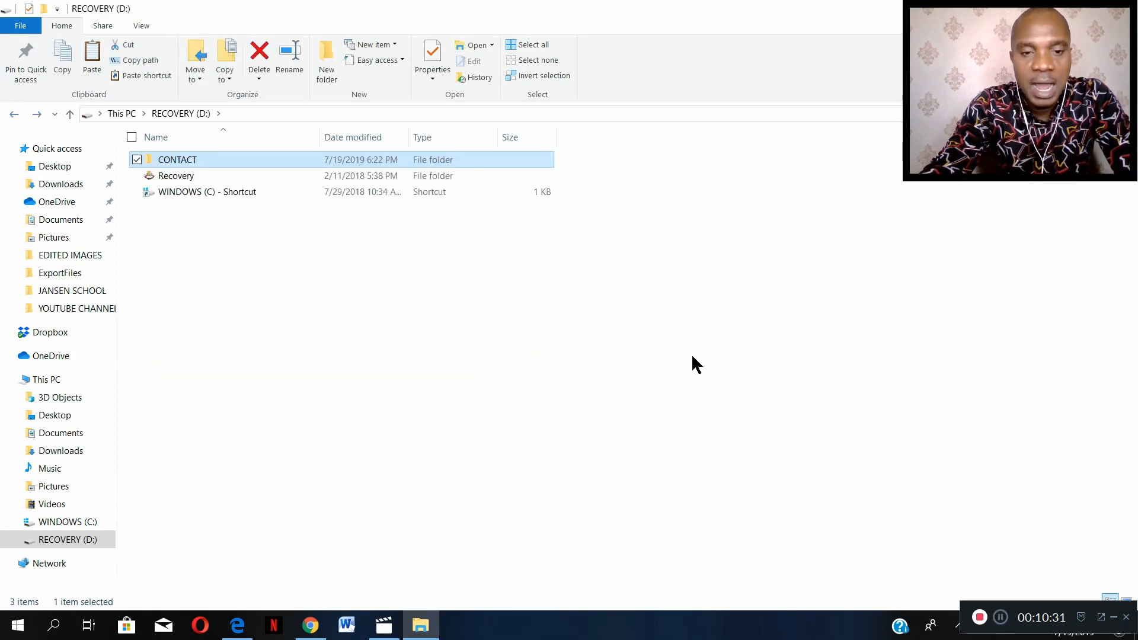
- Open Command Prompt and move its window clear of the RECOVERY (D:) folder list
{"action": "left_click", "coordinate": [54, 627]}
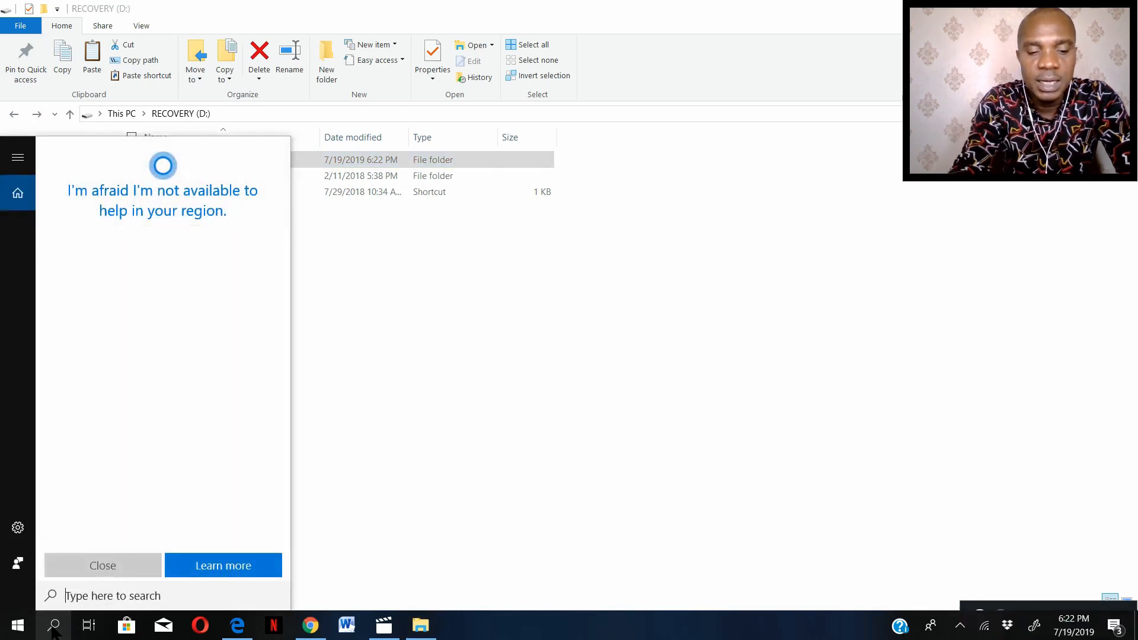
{"action": "type", "text": "CMD"}
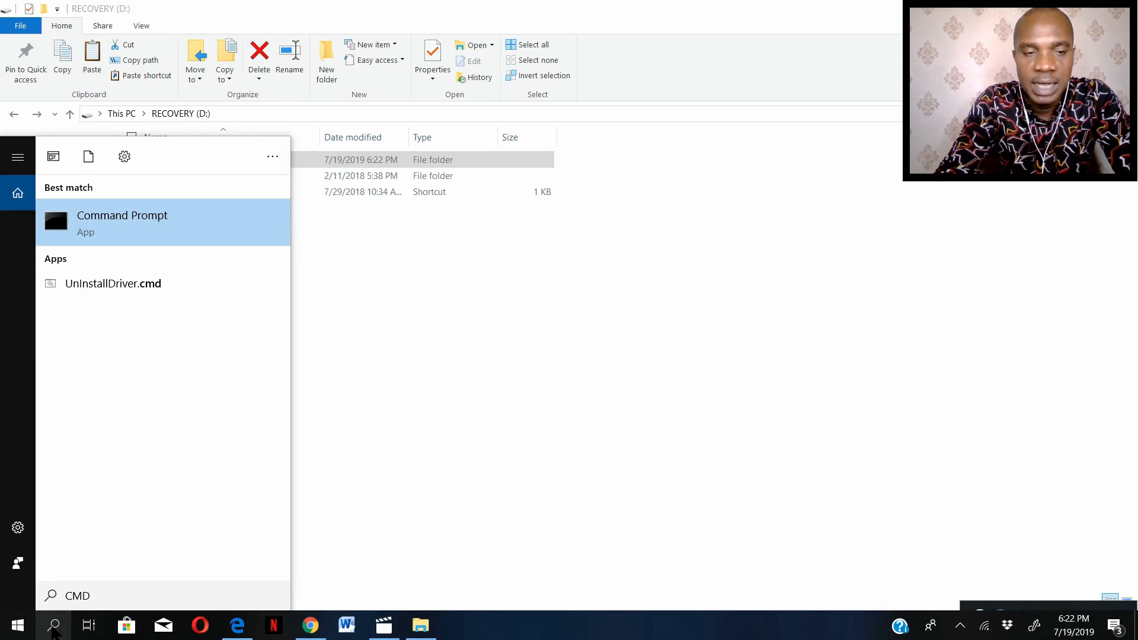
{"action": "key", "text": "Return"}
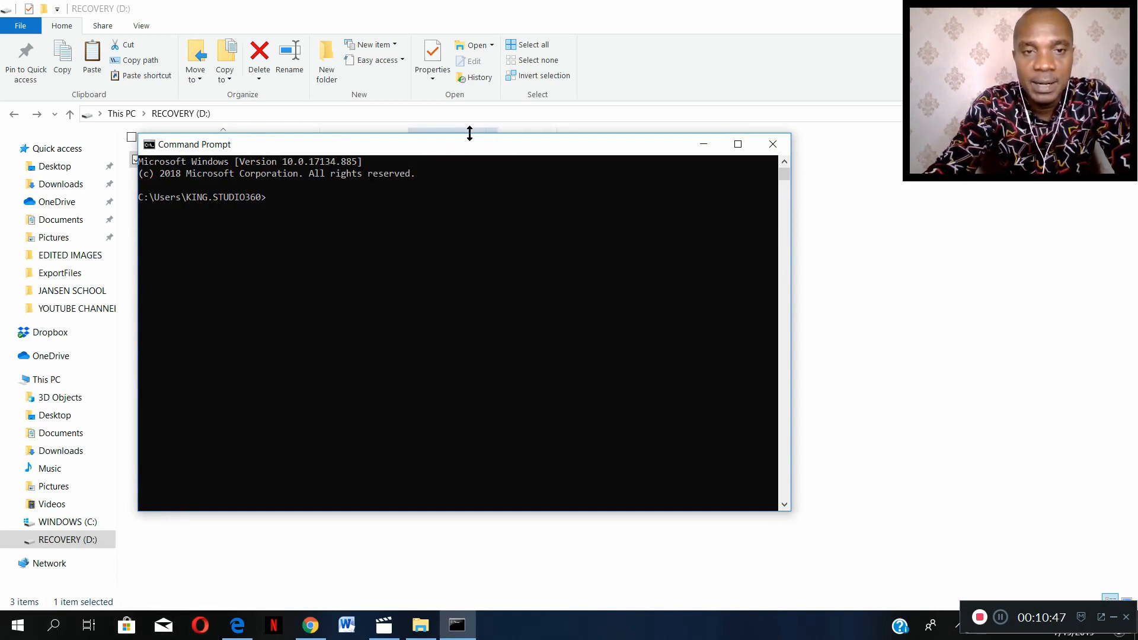
{"action": "left_click_drag", "start_coordinate": [450, 153], "coordinate": [791, 150]}
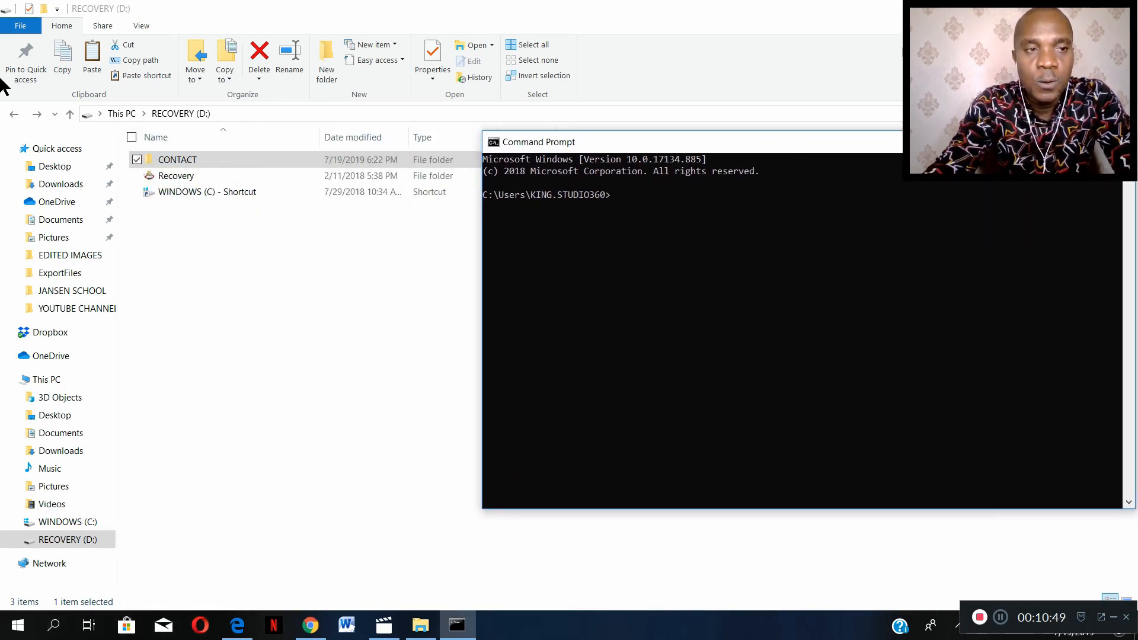
- Reopen the CONTACT folder on the RECOVERY (D:) drive from This PC and look through its vCard files
{"action": "left_click", "coordinate": [14, 114]}
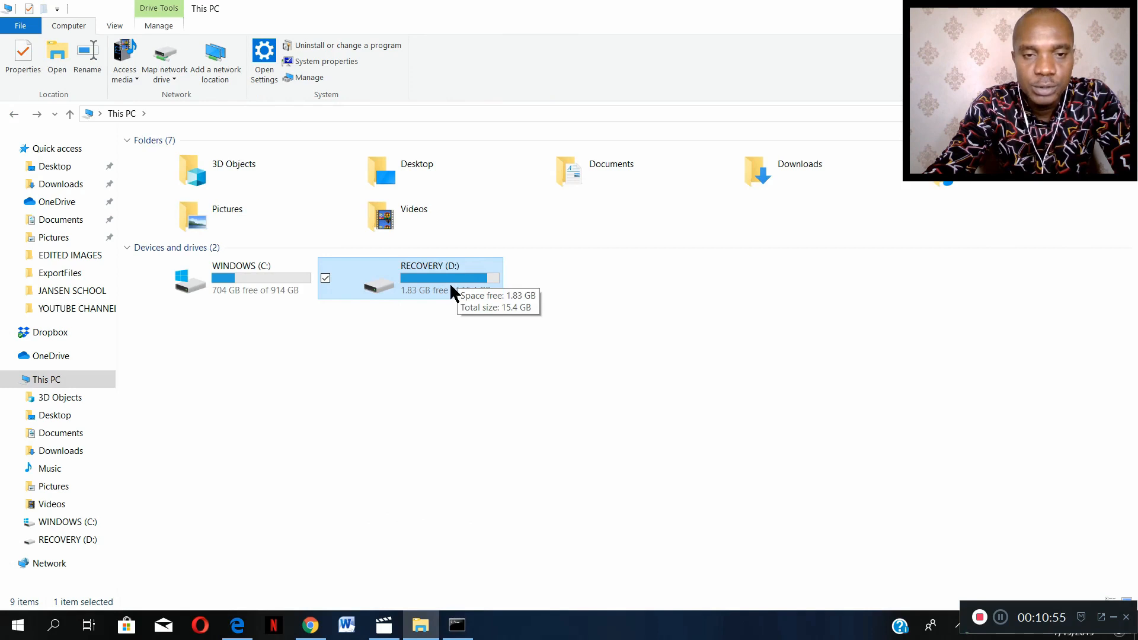
{"action": "double_click", "coordinate": [401, 269]}
{"action": "left_click", "coordinate": [172, 159]}
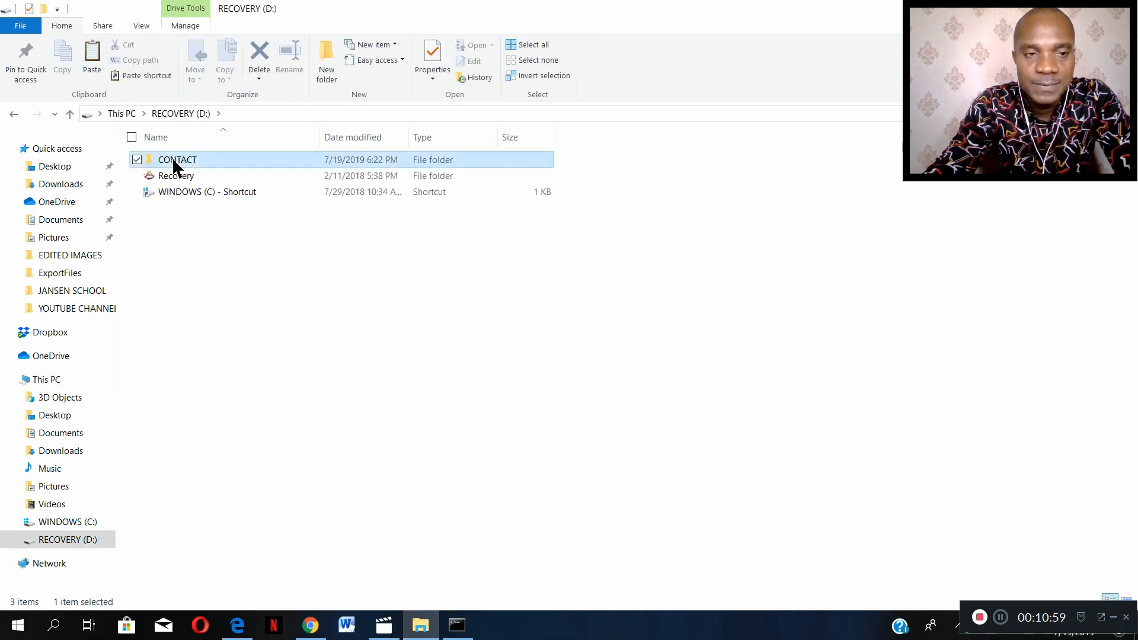
{"action": "double_click", "coordinate": [172, 159]}
{"action": "scroll", "coordinate": [237, 197], "scroll_direction": "down", "scroll_amount": 3}
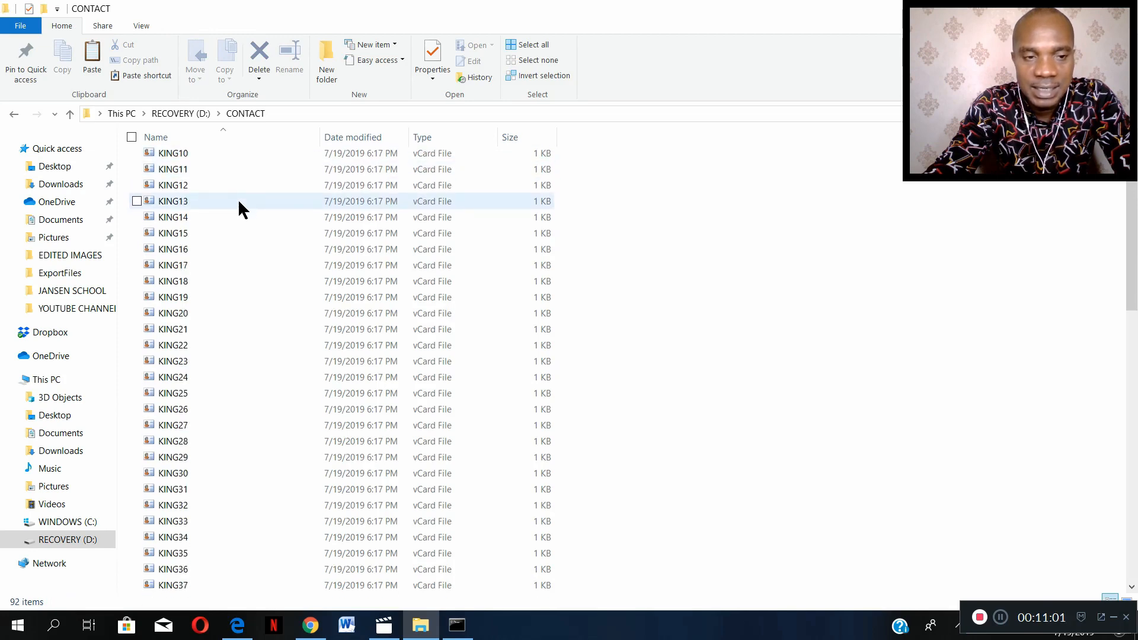
{"action": "scroll", "coordinate": [238, 201], "scroll_direction": "down", "scroll_amount": 3}
- Display the vCard files in the CONTACT folder as large icons and look through them to the end
{"action": "left_click", "coordinate": [141, 25]}
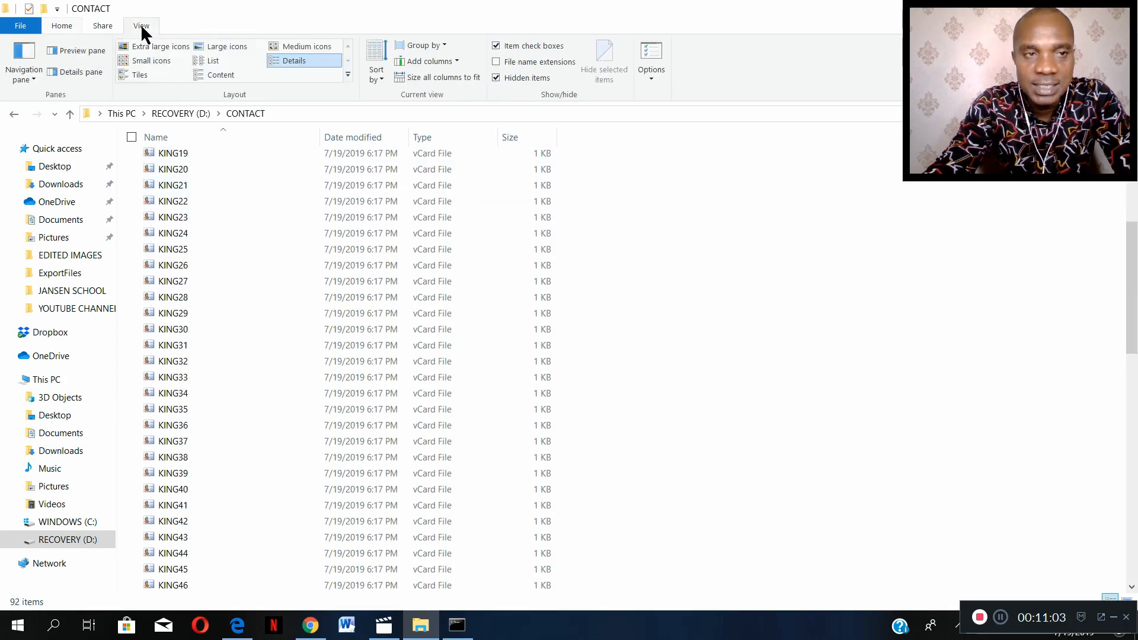
{"action": "left_click", "coordinate": [223, 44]}
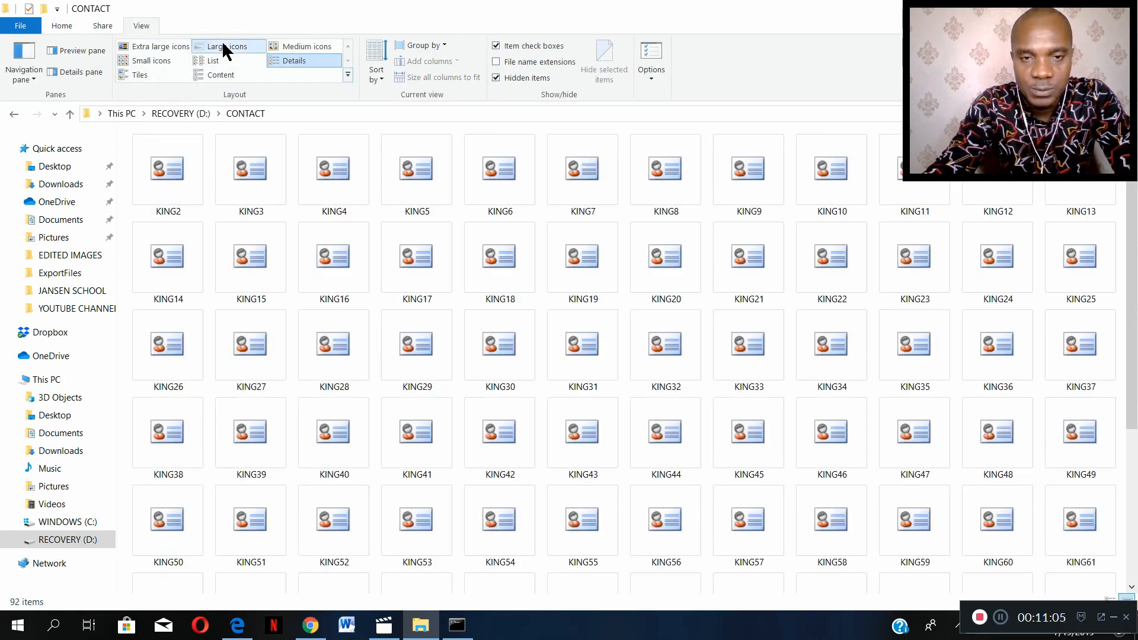
{"action": "scroll", "coordinate": [829, 228], "scroll_direction": "down", "scroll_amount": 3}
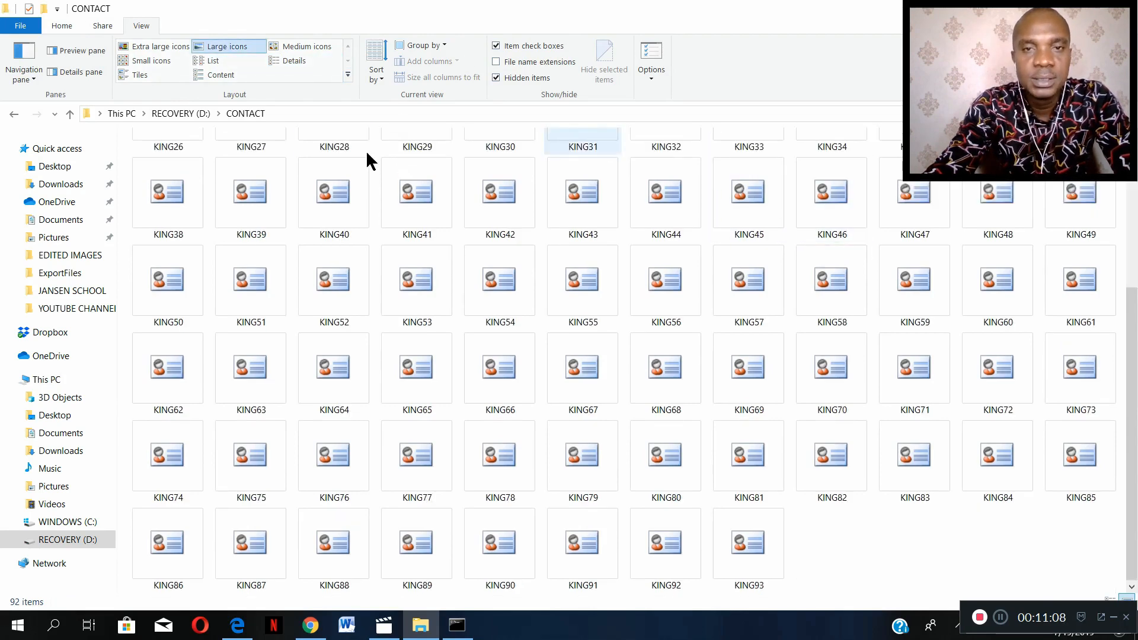
{"action": "left_click", "coordinate": [1052, 9]}
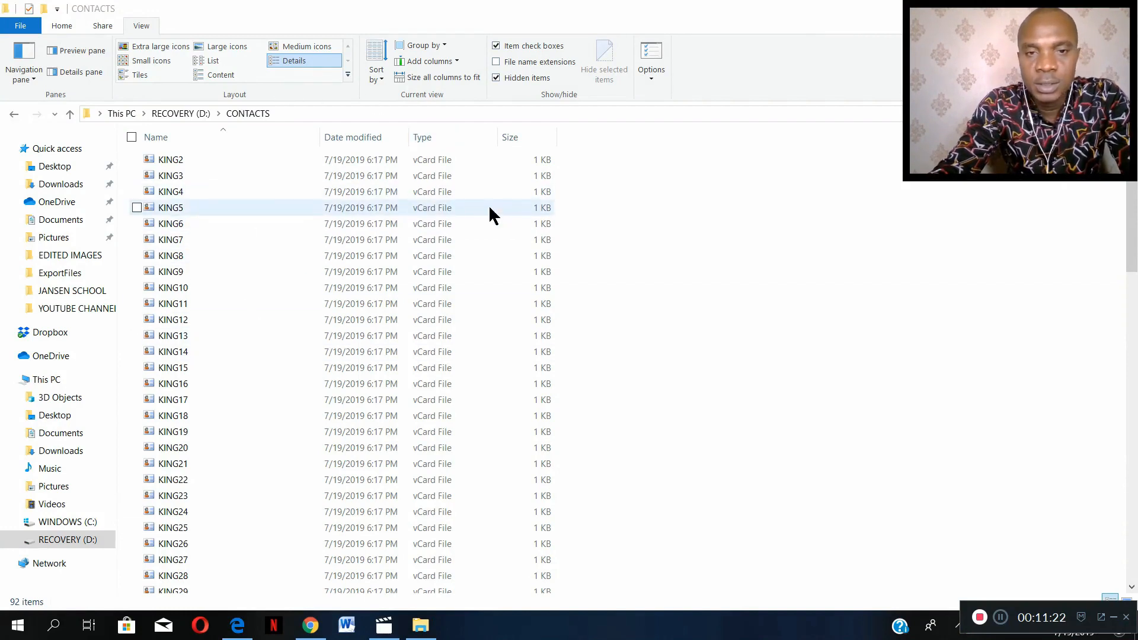
- Look down the vCard files in the CONTACTS folder and open Command Prompt
{"action": "scroll", "coordinate": [293, 194], "scroll_direction": "down", "scroll_amount": 7}
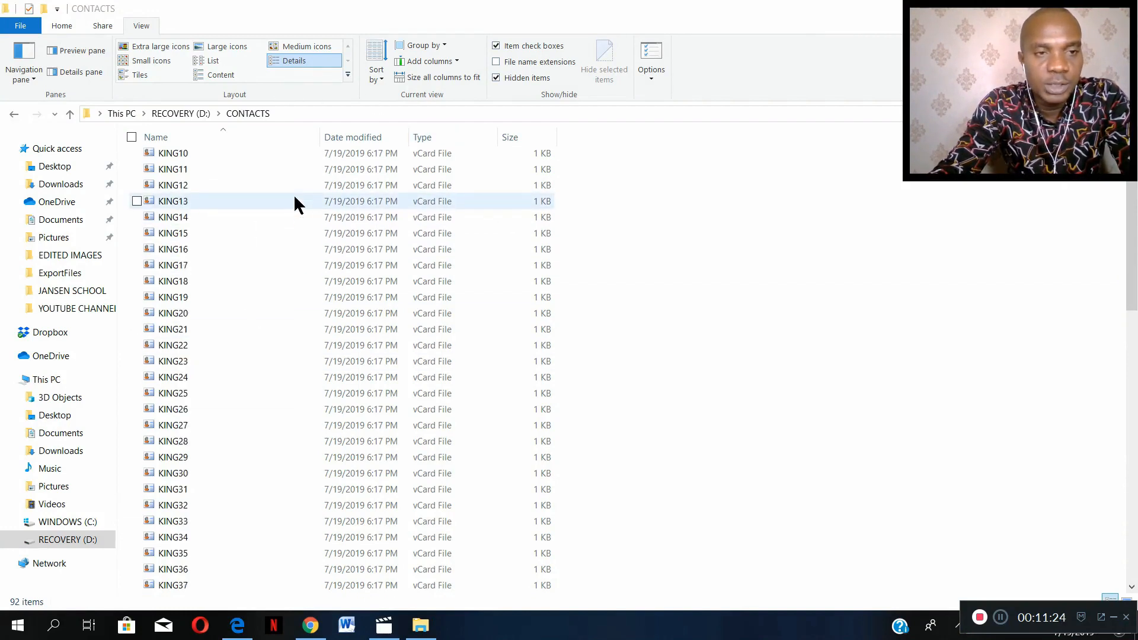
{"action": "left_click", "coordinate": [54, 626]}
{"action": "type", "text": "cmd"}
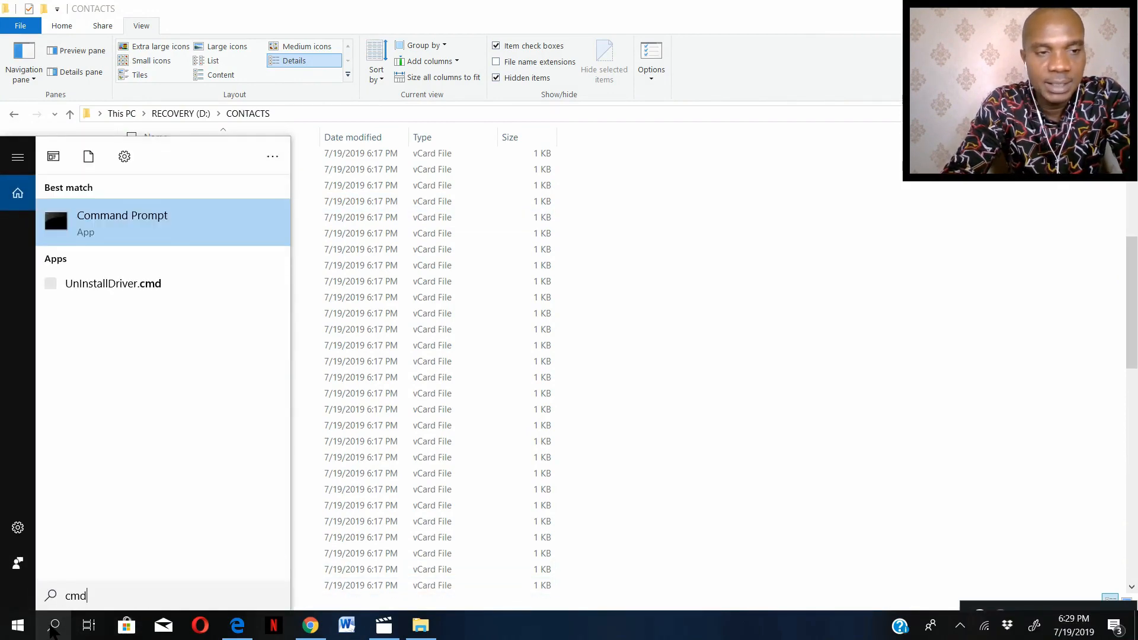
{"action": "key", "text": "Return"}
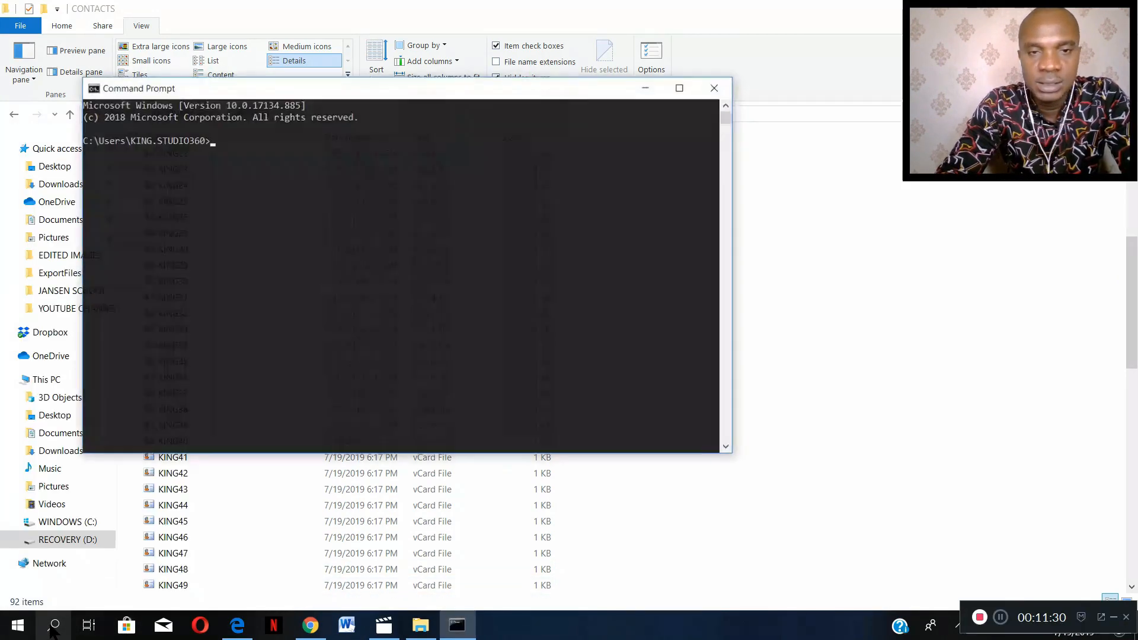
- Go back to This PC in File Explorer and reopen the RECOVERY (D:) drive to check the CONTACTS folder's location
{"action": "left_click", "coordinate": [487, 19]}
{"action": "left_click", "coordinate": [14, 114]}
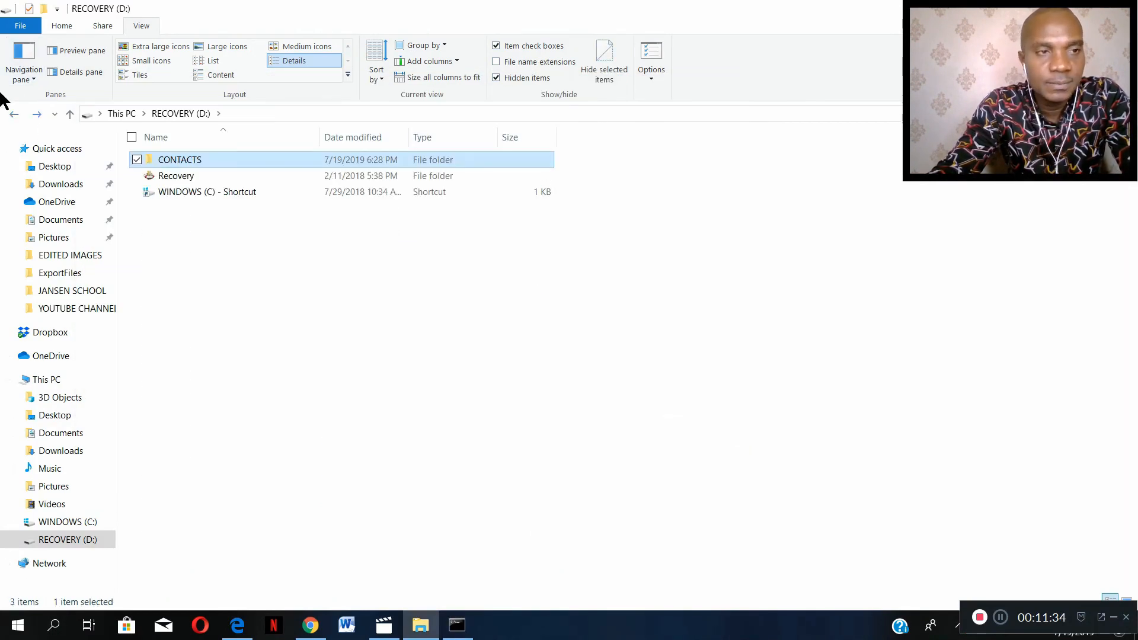
{"action": "left_click", "coordinate": [14, 113]}
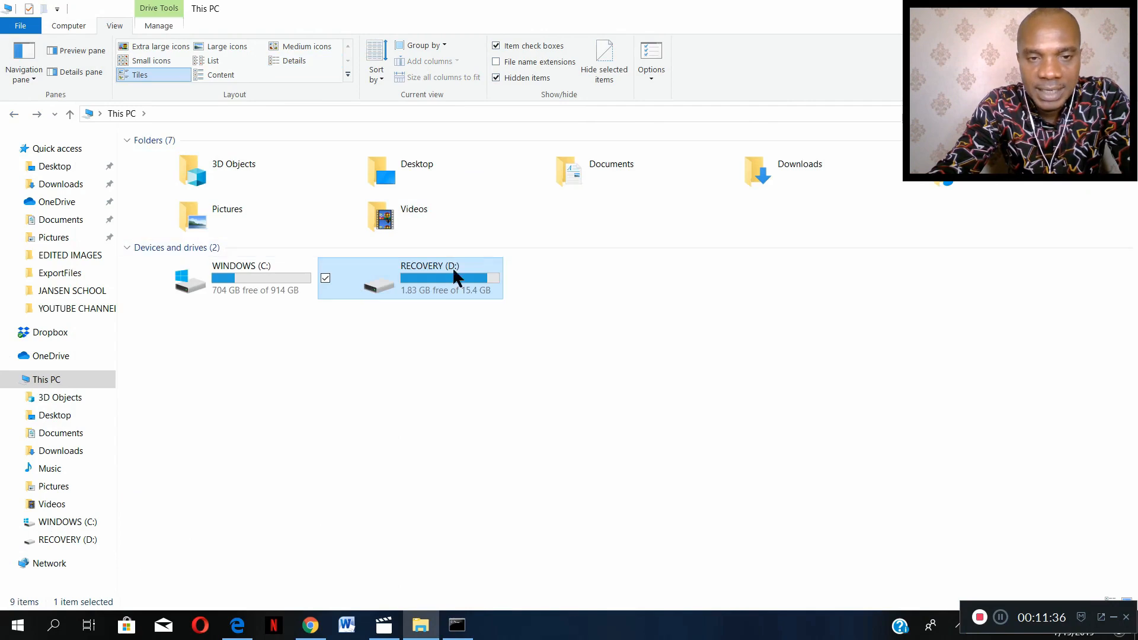
{"action": "double_click", "coordinate": [431, 291]}
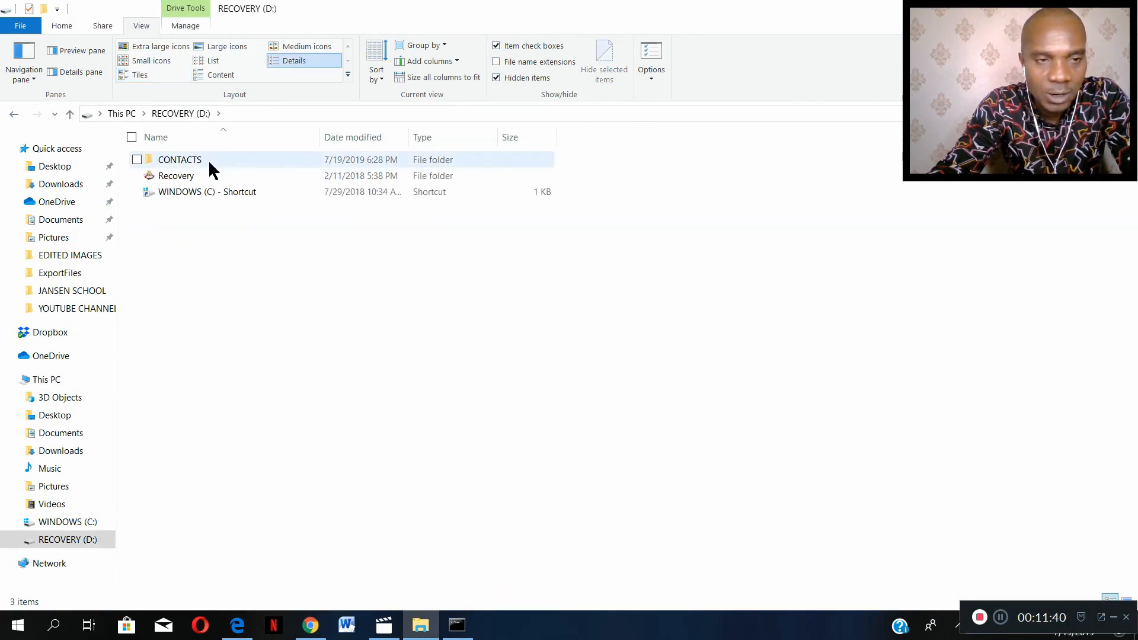
- In Command Prompt, switch to the D: drive with d: and enter the contacts folder with cd contacts
{"action": "left_click", "coordinate": [457, 625]}
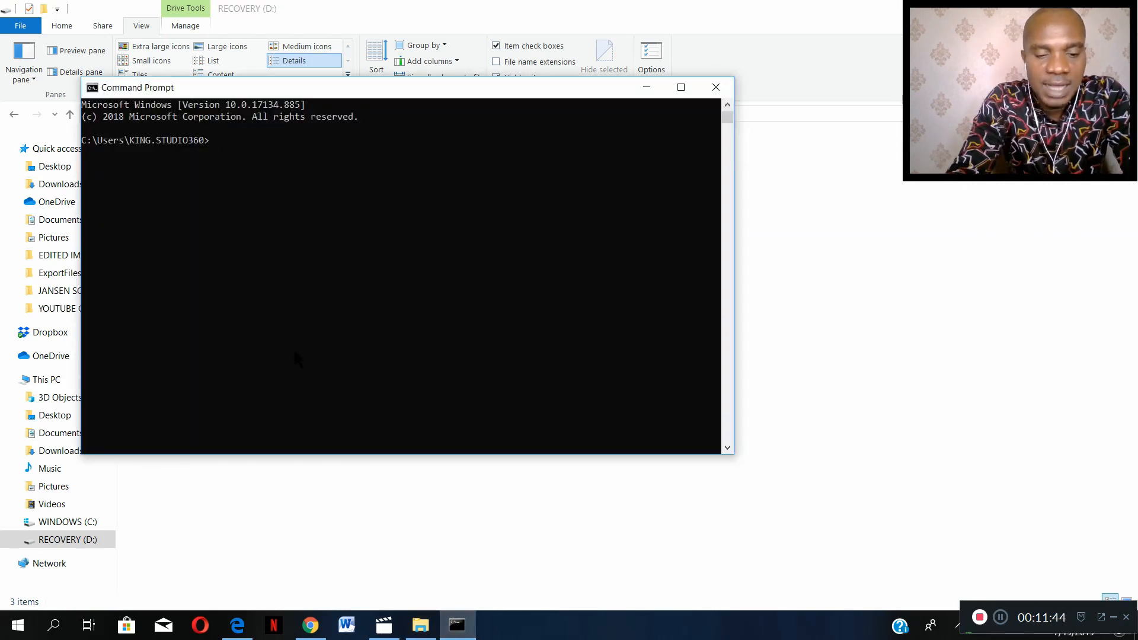
{"action": "type", "text": "d"}
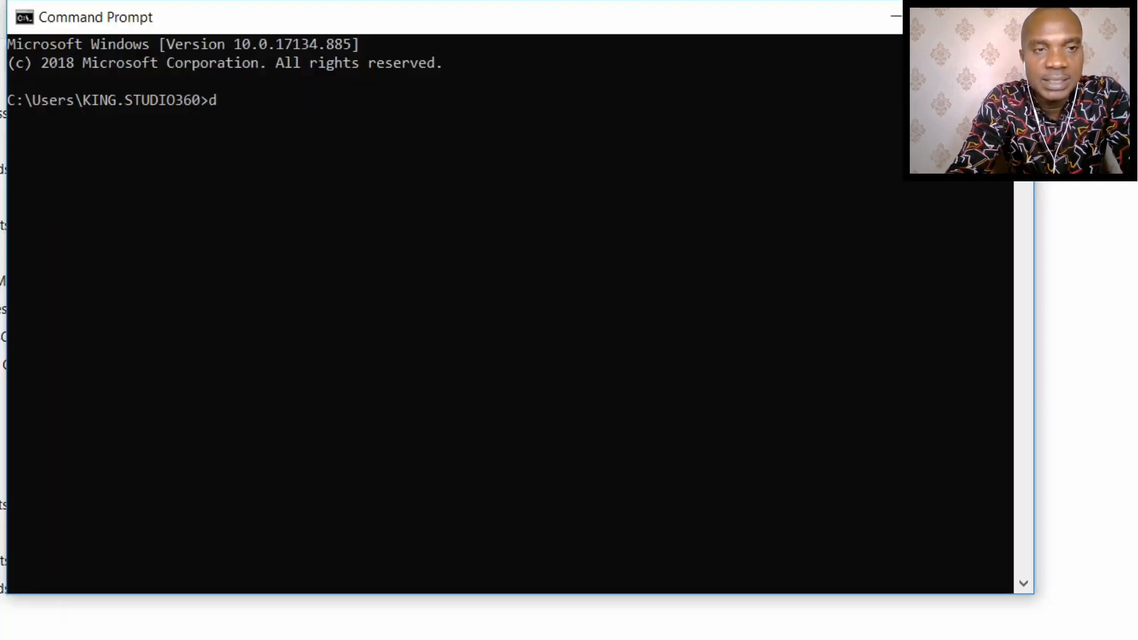
{"action": "type", "text": ":"}
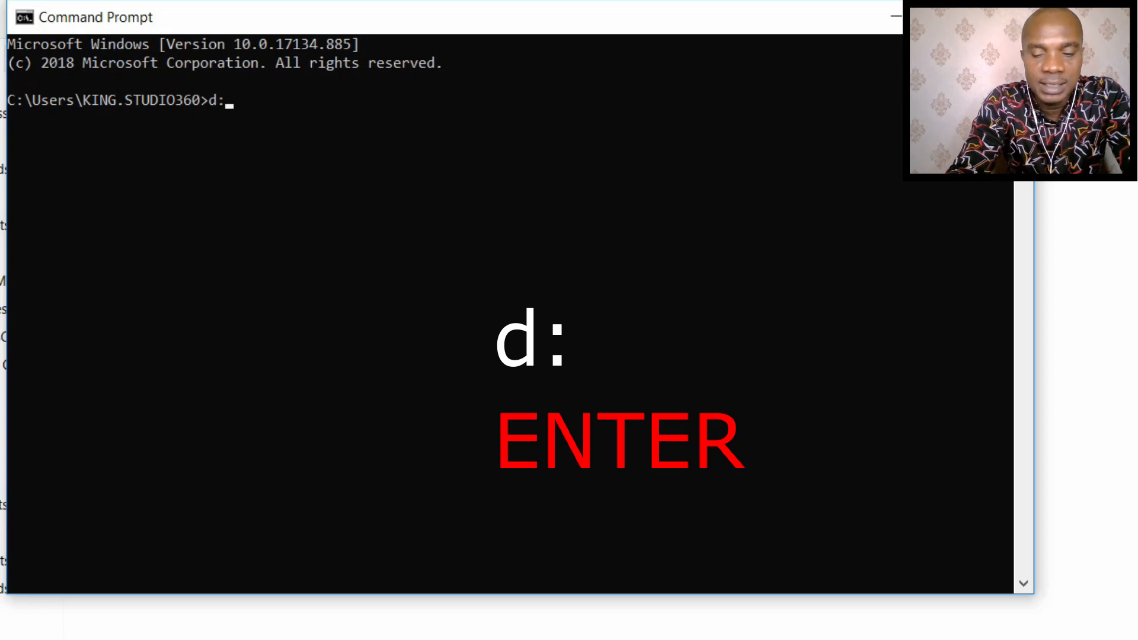
{"action": "key", "text": "Return"}
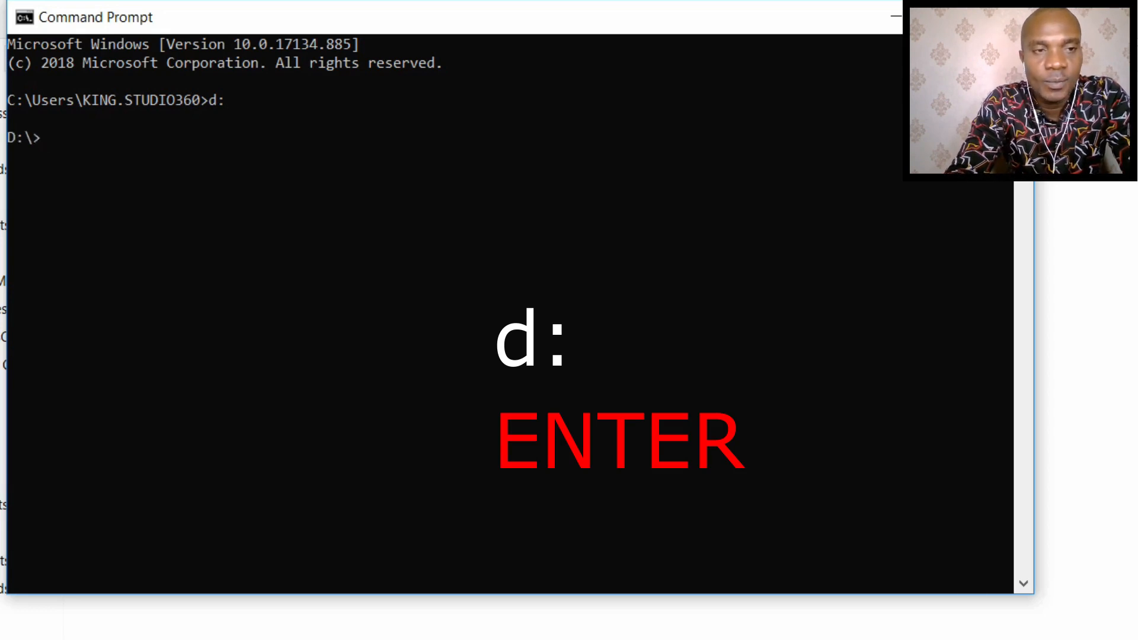
{"action": "type", "text": "cd"}
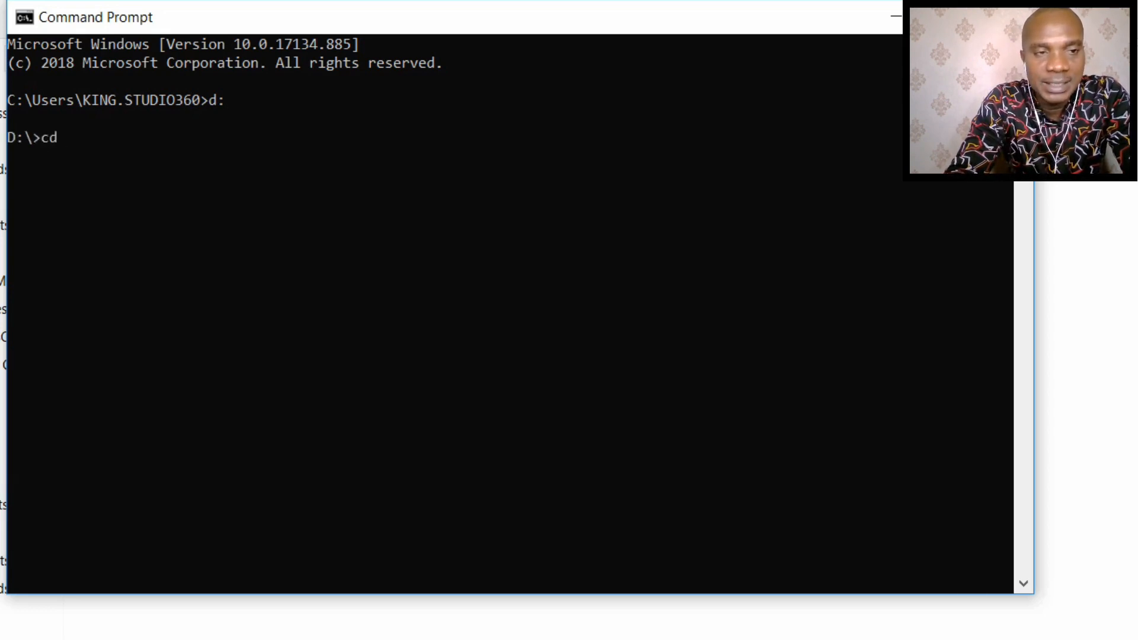
{"action": "type", "text": " cont"}
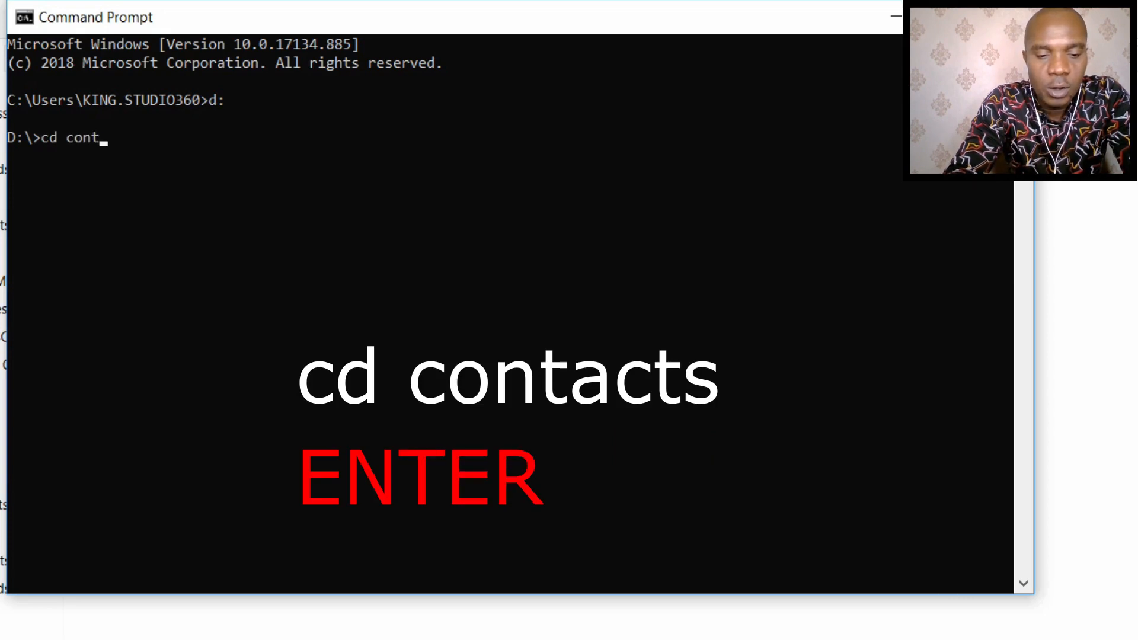
{"action": "type", "text": "acts"}
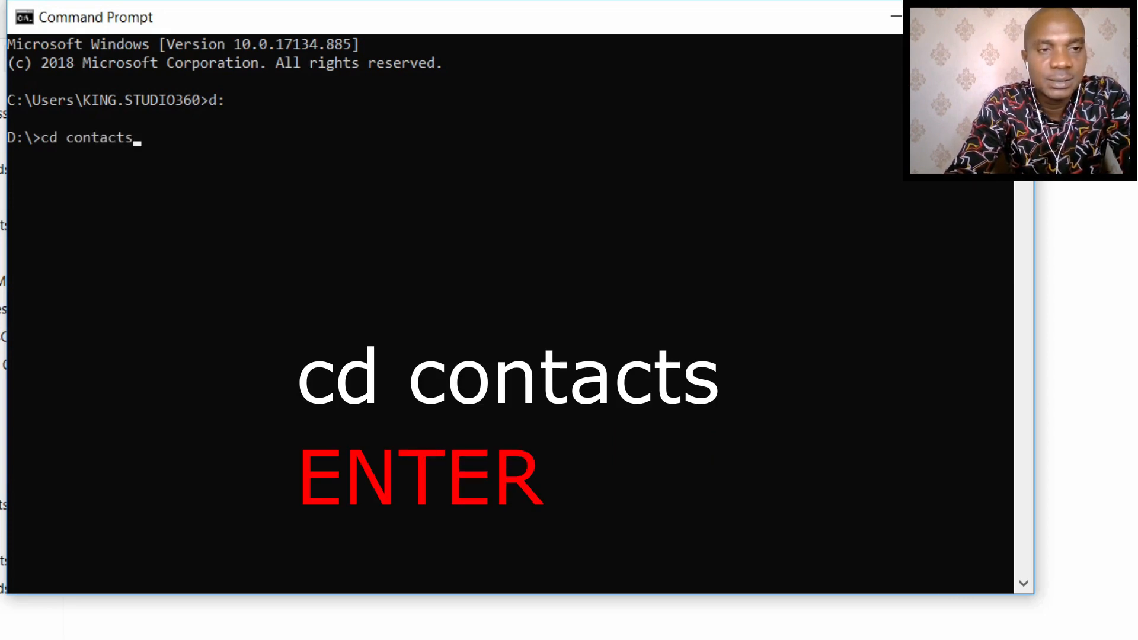
{"action": "key", "text": "Return"}
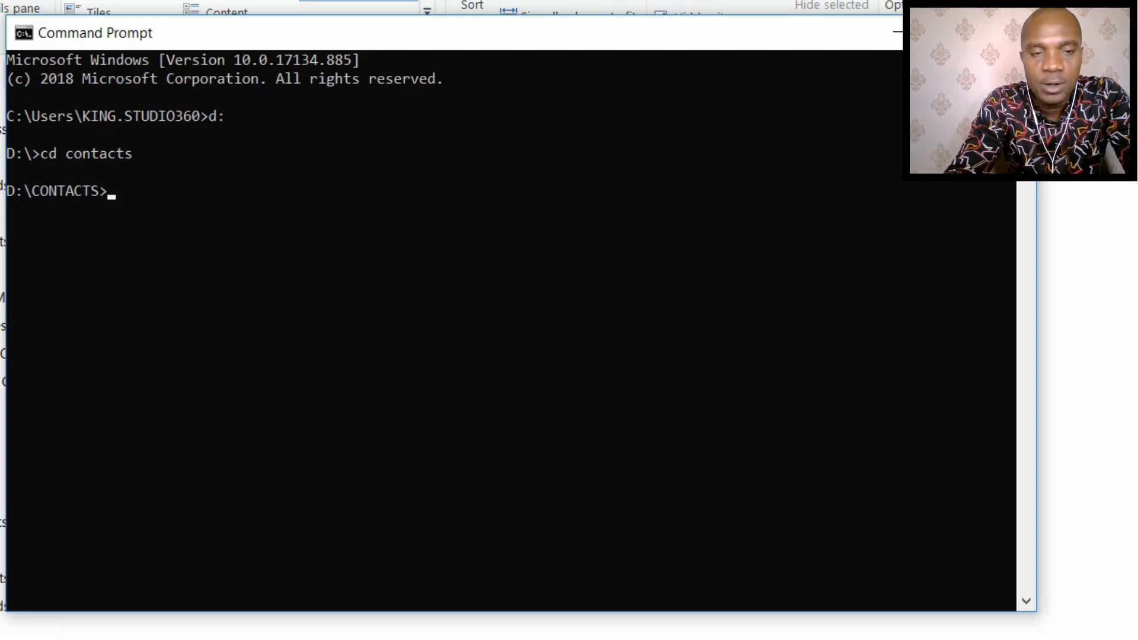
- Merge all vCard files in the folder into one file by running copy *.vcf all.vcf
{"action": "type", "text": "copy"}
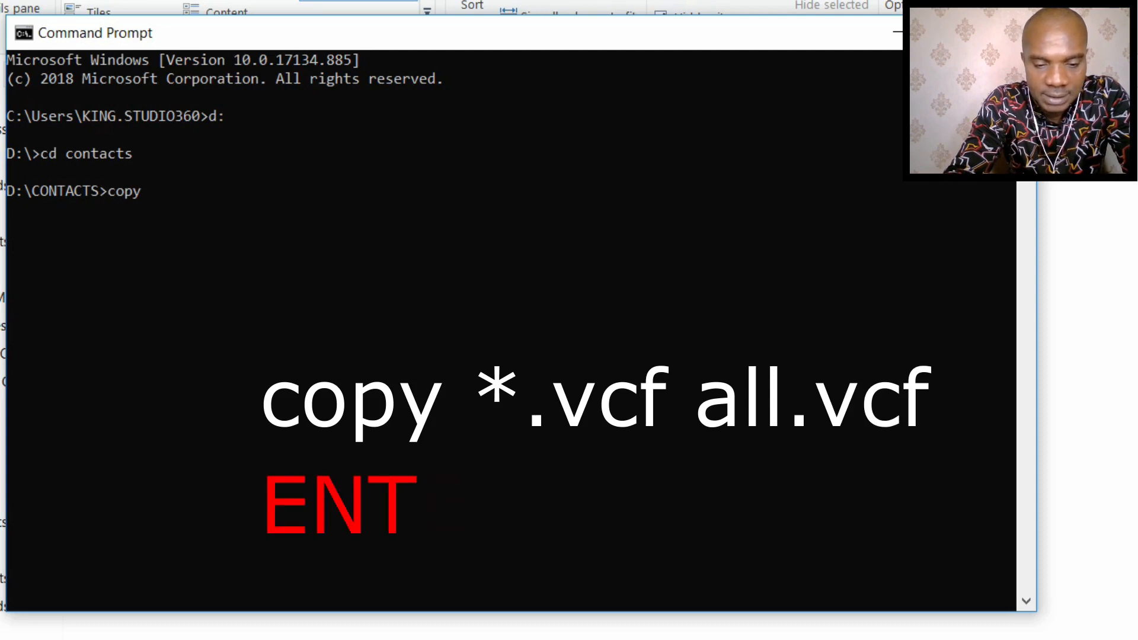
{"action": "type", "text": " *"}
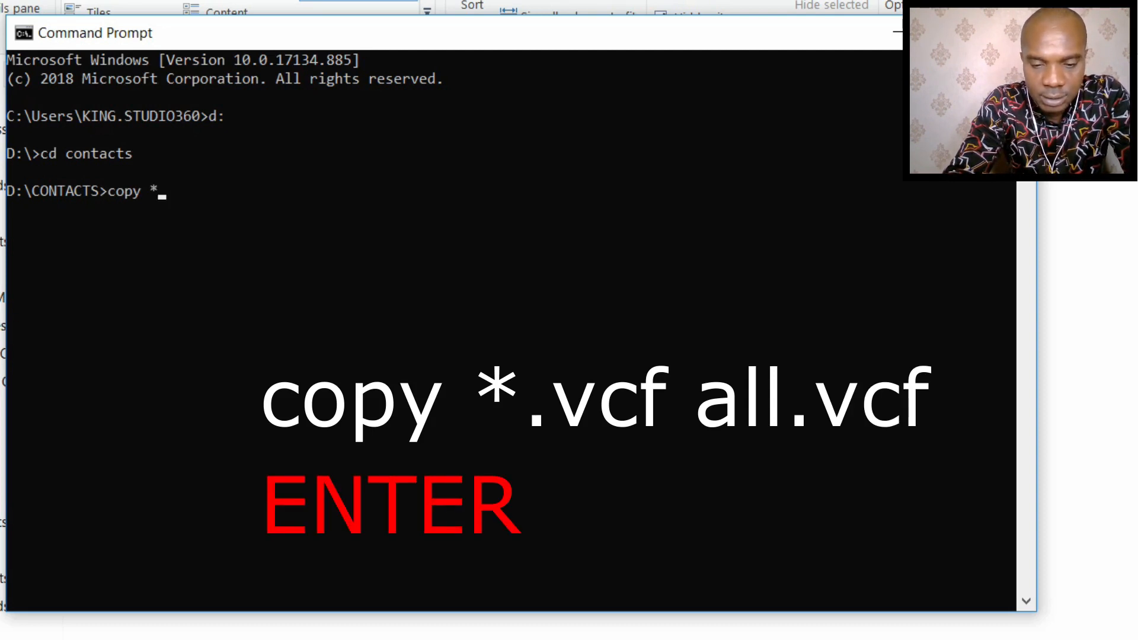
{"action": "type", "text": "."}
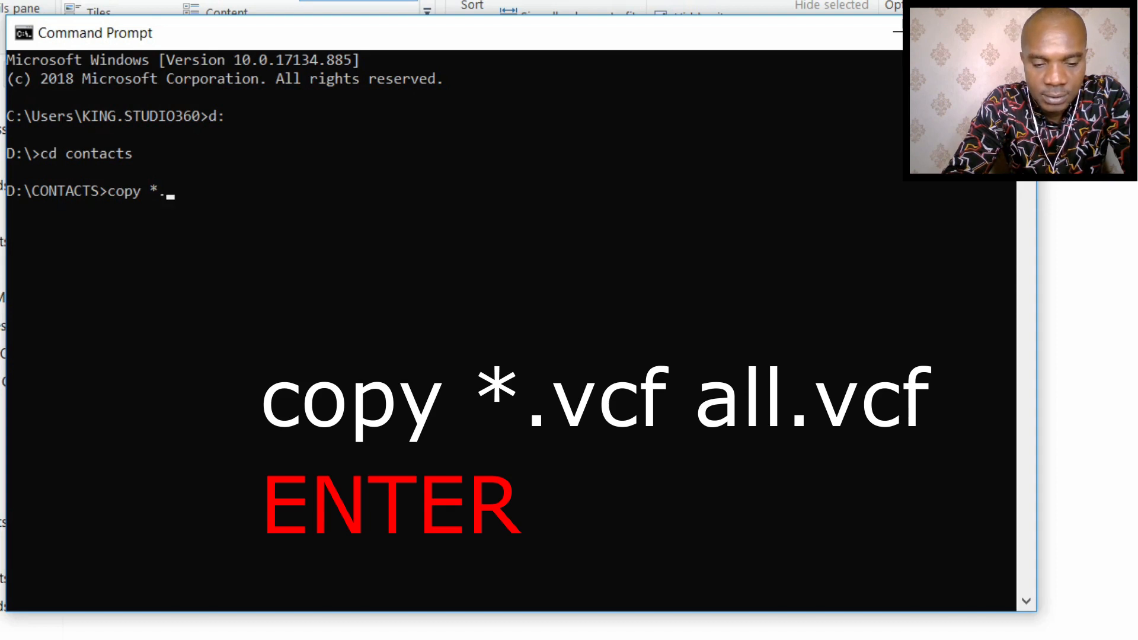
{"action": "type", "text": "vcf"}
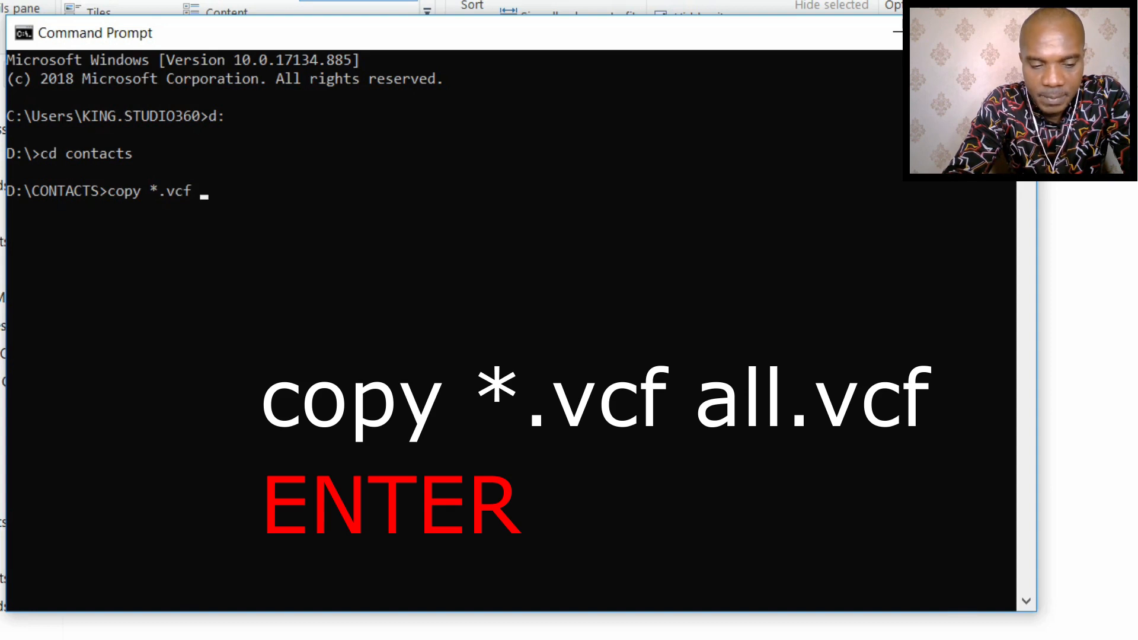
{"action": "type", "text": " all"}
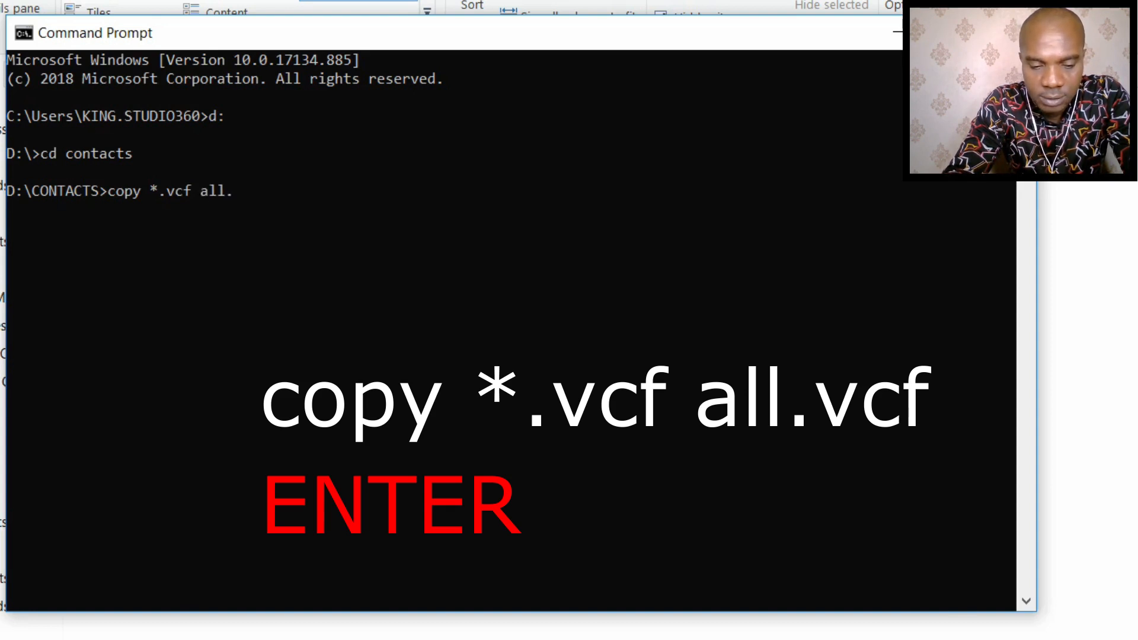
{"action": "type", "text": ".vcf"}
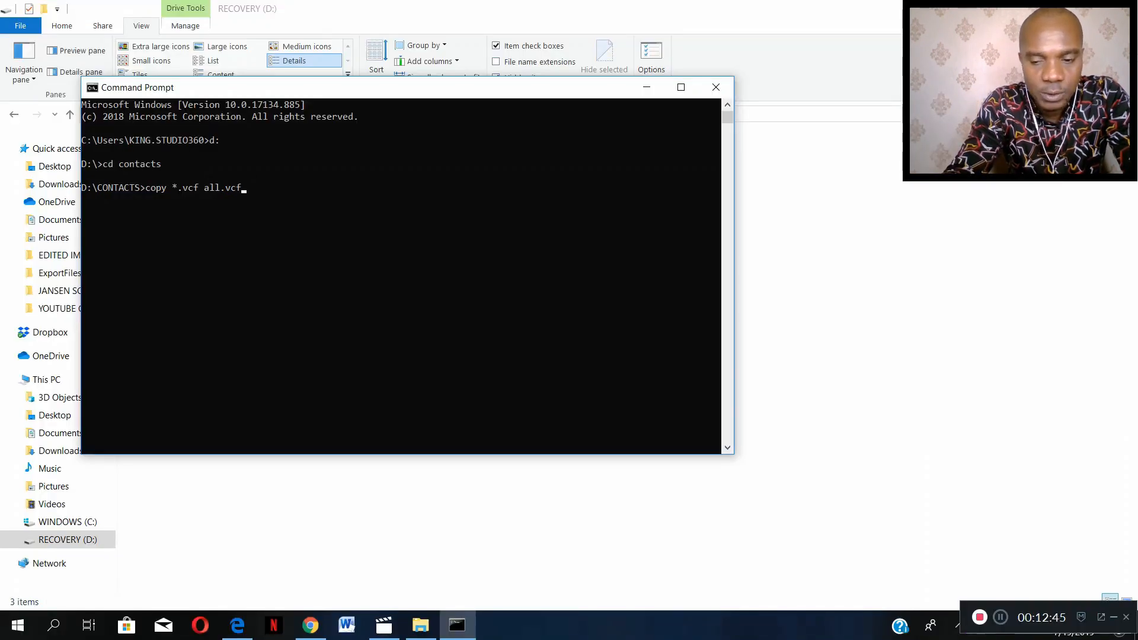
{"action": "key", "text": "Return"}
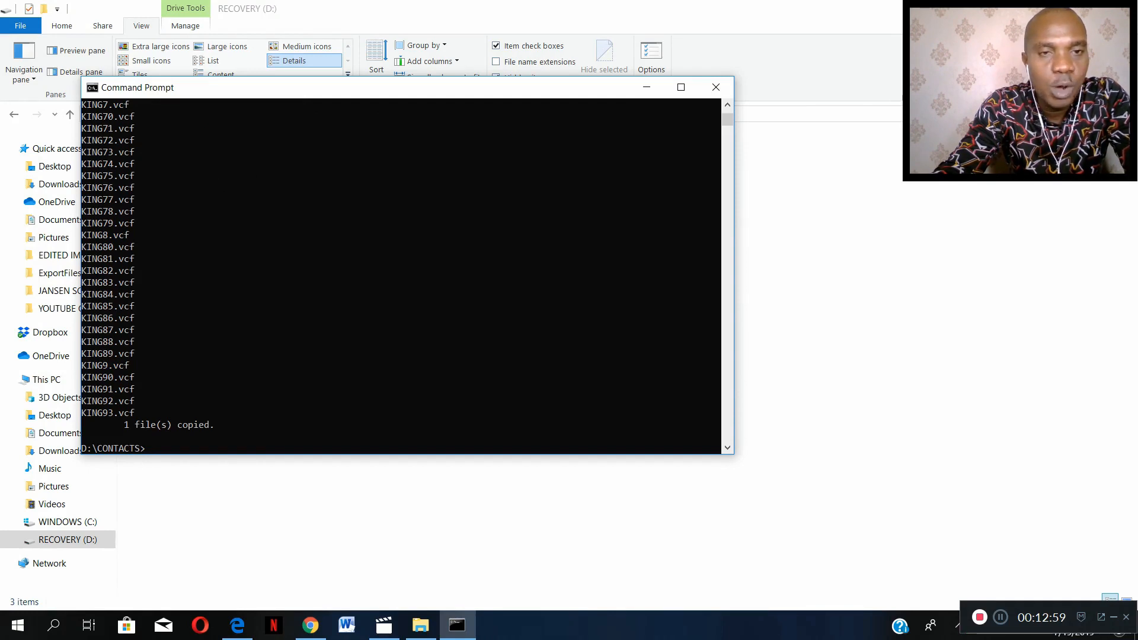
- Return to File Explorer, open the CONTACTS folder on RECOVERY (D:) and select the merged all vCard file
{"action": "left_click_drag", "start_coordinate": [281, 90], "coordinate": [634, 154]}
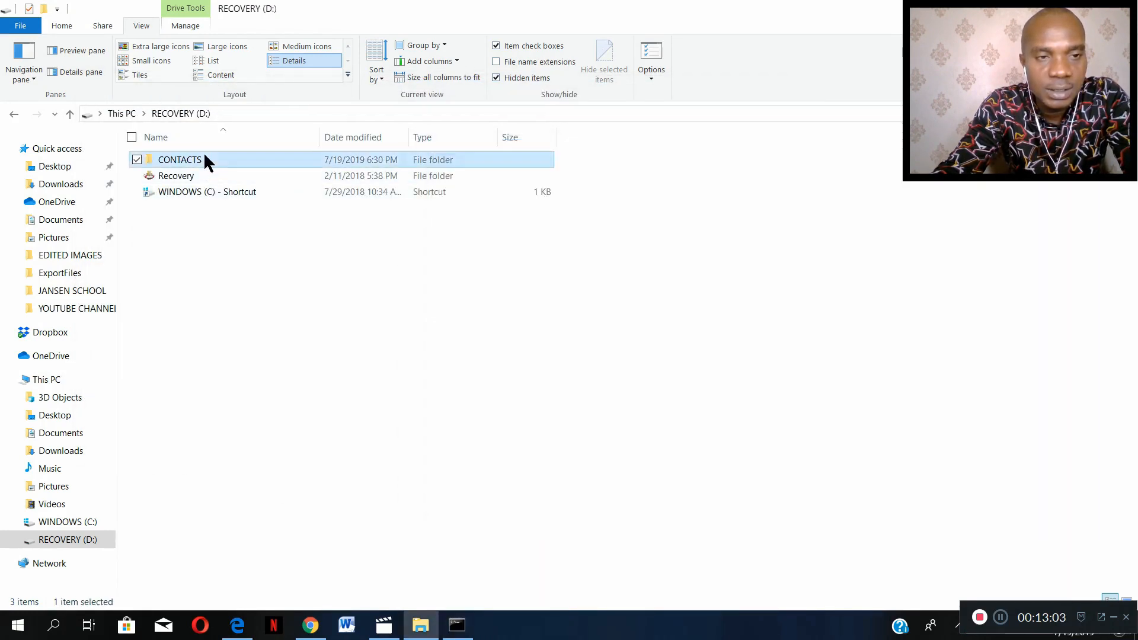
{"action": "double_click", "coordinate": [205, 159]}
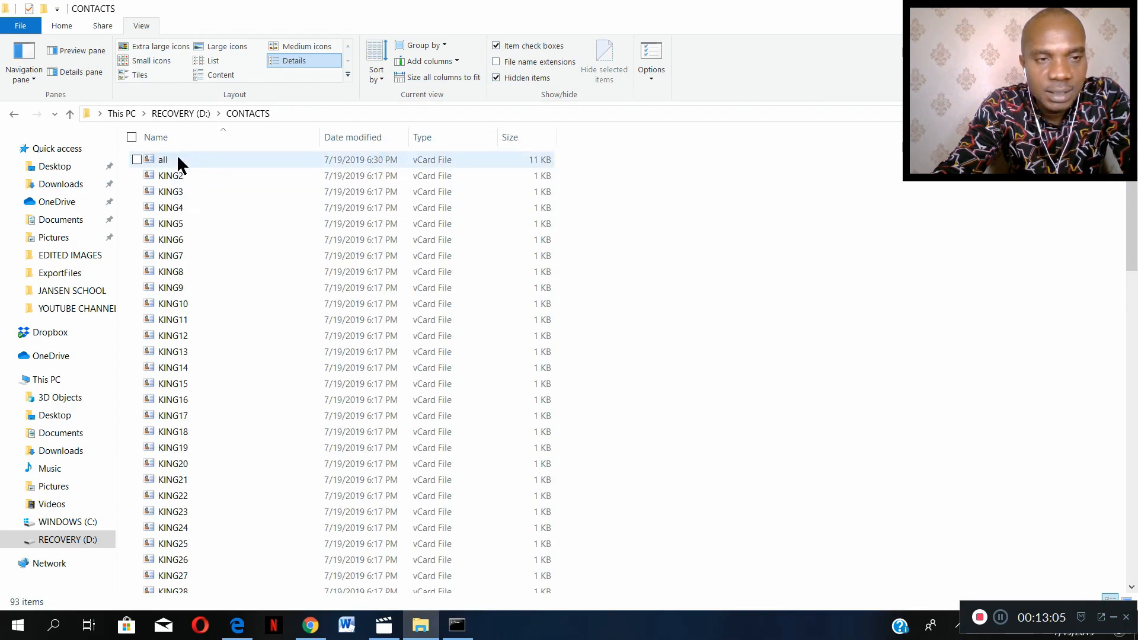
{"action": "left_click", "coordinate": [177, 158]}
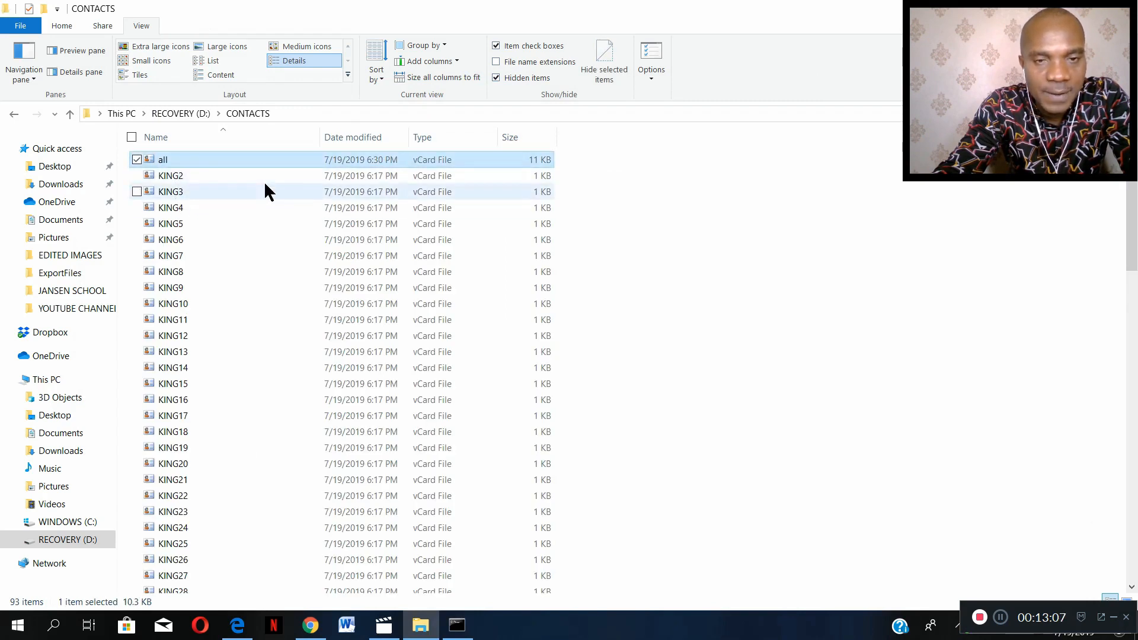
- Select a run of individual vCard files starting with KING2, leaving out the all file
{"action": "left_click_drag", "start_coordinate": [585, 185], "coordinate": [504, 228]}
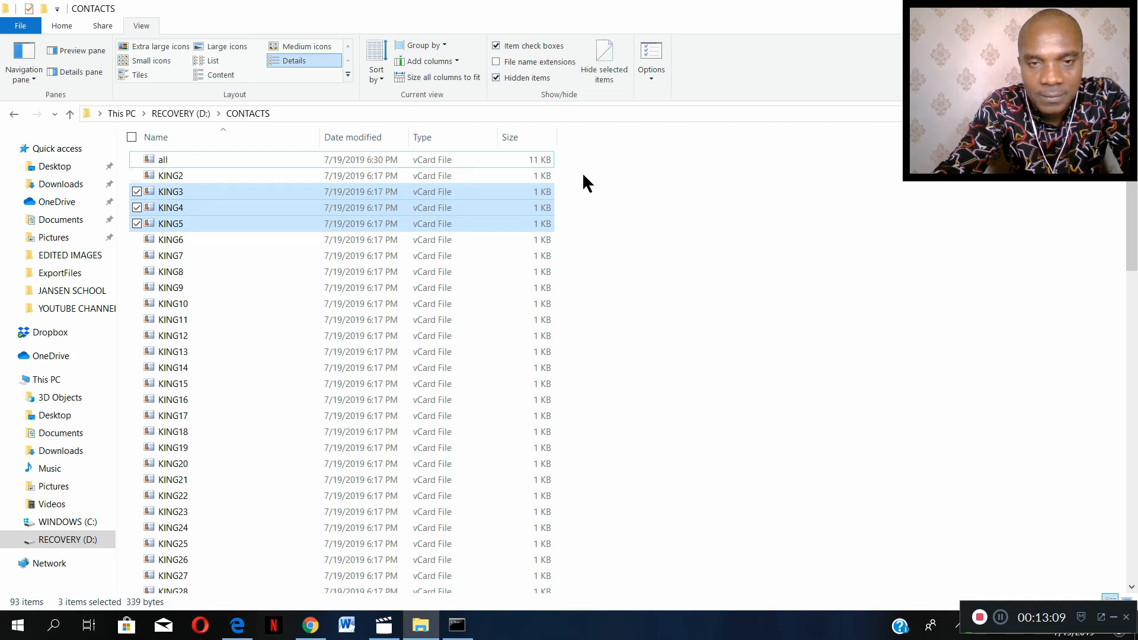
{"action": "left_click_drag", "start_coordinate": [583, 174], "coordinate": [393, 454]}
{"action": "scroll", "coordinate": [651, 284], "scroll_direction": "up", "scroll_amount": 8}
{"action": "scroll", "coordinate": [650, 292], "scroll_direction": "up", "scroll_amount": 8}
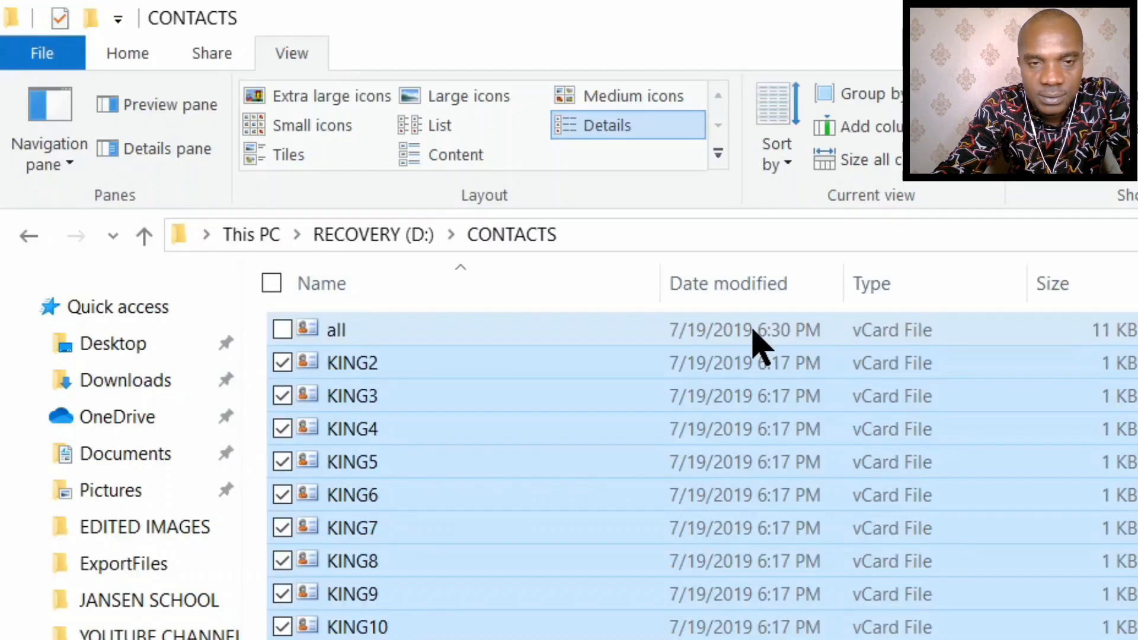
- Select only the all vCard file and check which actions are available for it
{"action": "left_click", "coordinate": [363, 159]}
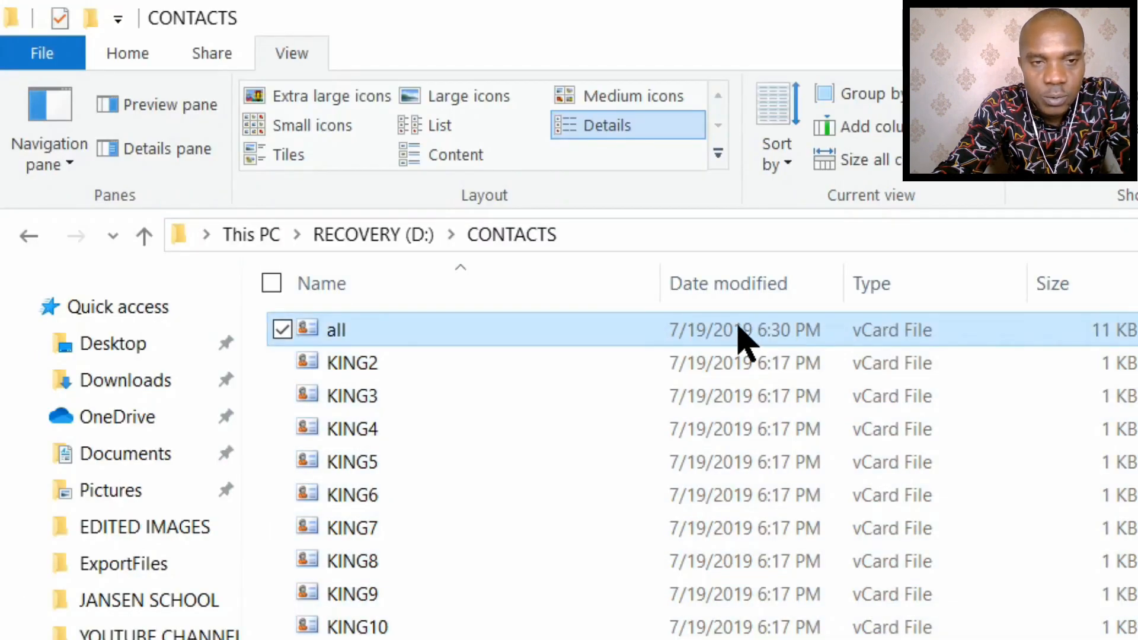
{"action": "right_click", "coordinate": [739, 331]}
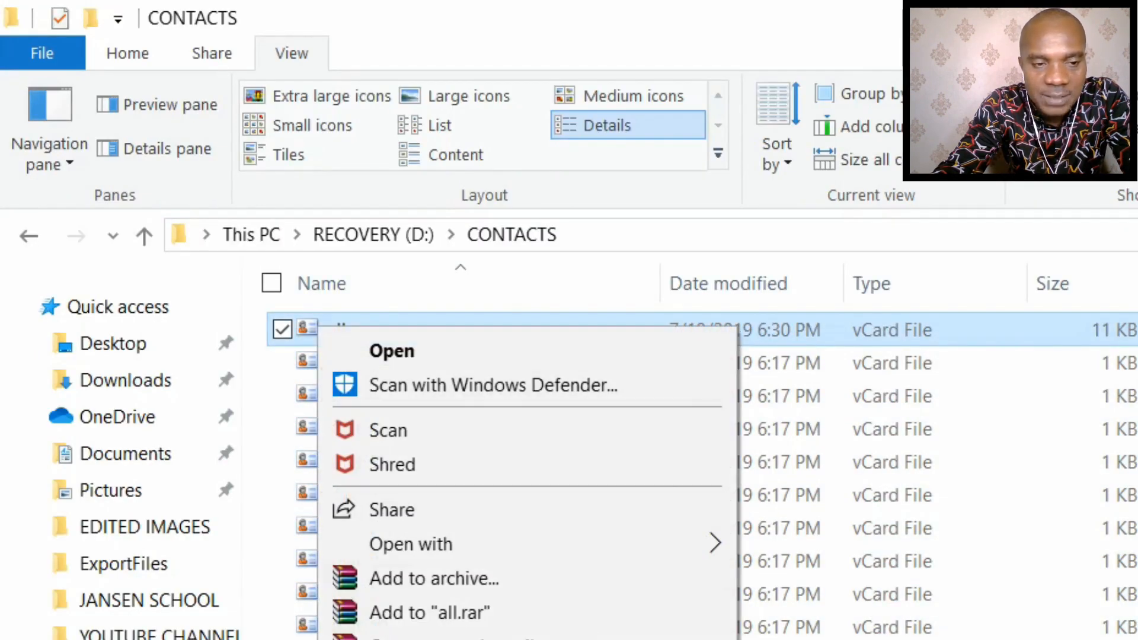
{"action": "key", "text": "Escape"}
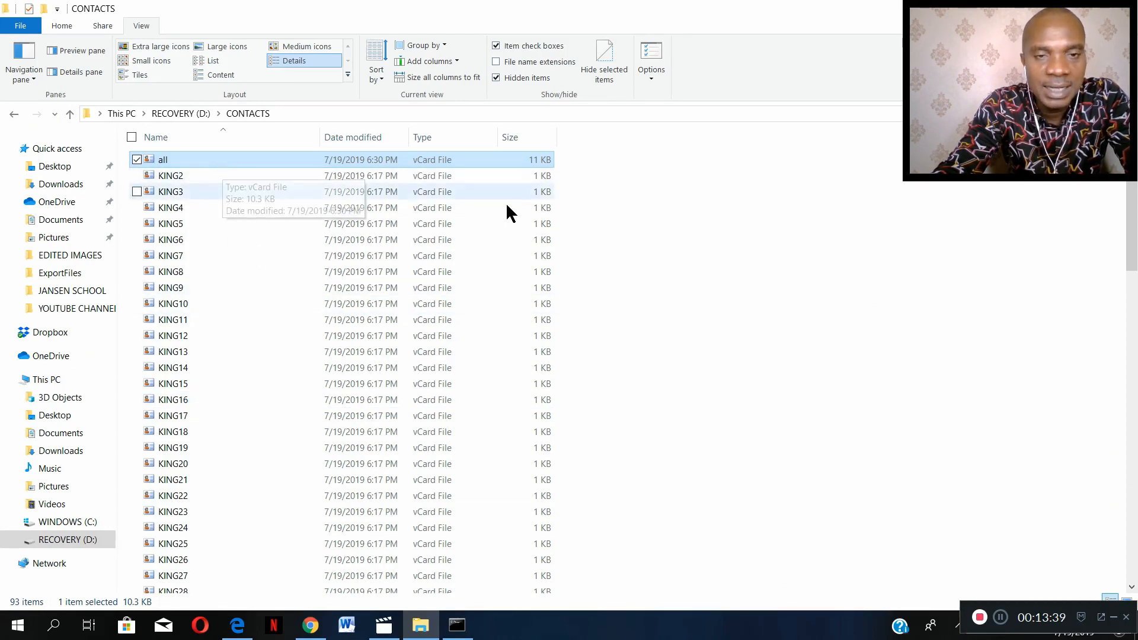
- Select every individual vCard file from KING2 through KING93, leaving the all file unselected
{"action": "left_click_drag", "start_coordinate": [591, 173], "coordinate": [407, 593]}
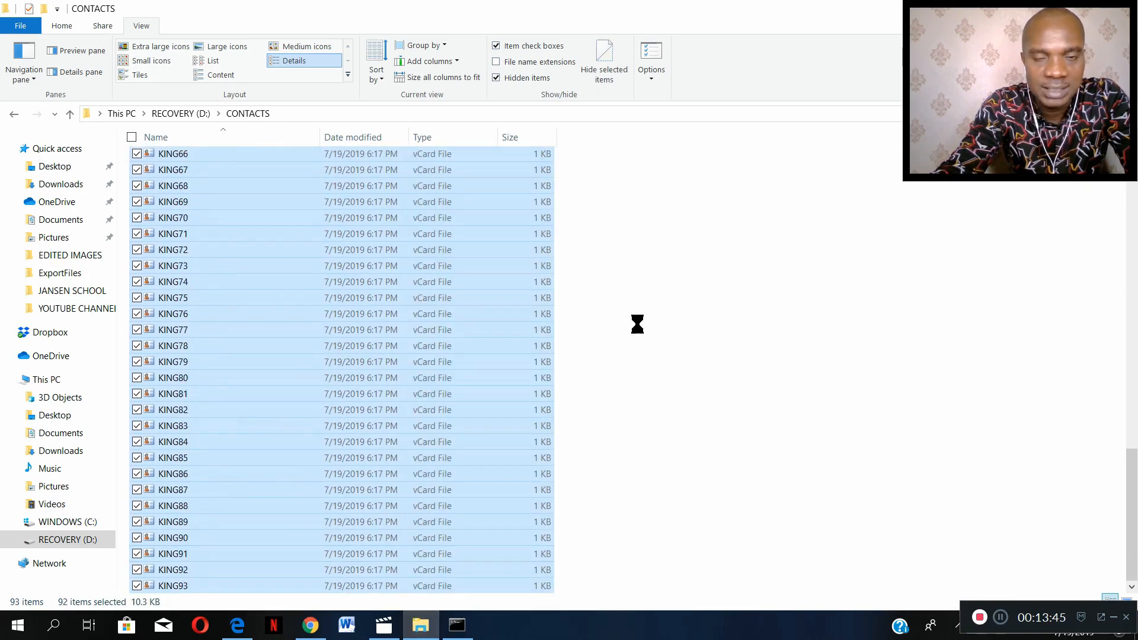
{"action": "scroll", "coordinate": [642, 215], "scroll_direction": "up", "scroll_amount": 13}
{"action": "scroll", "coordinate": [642, 221], "scroll_direction": "up", "scroll_amount": 9}
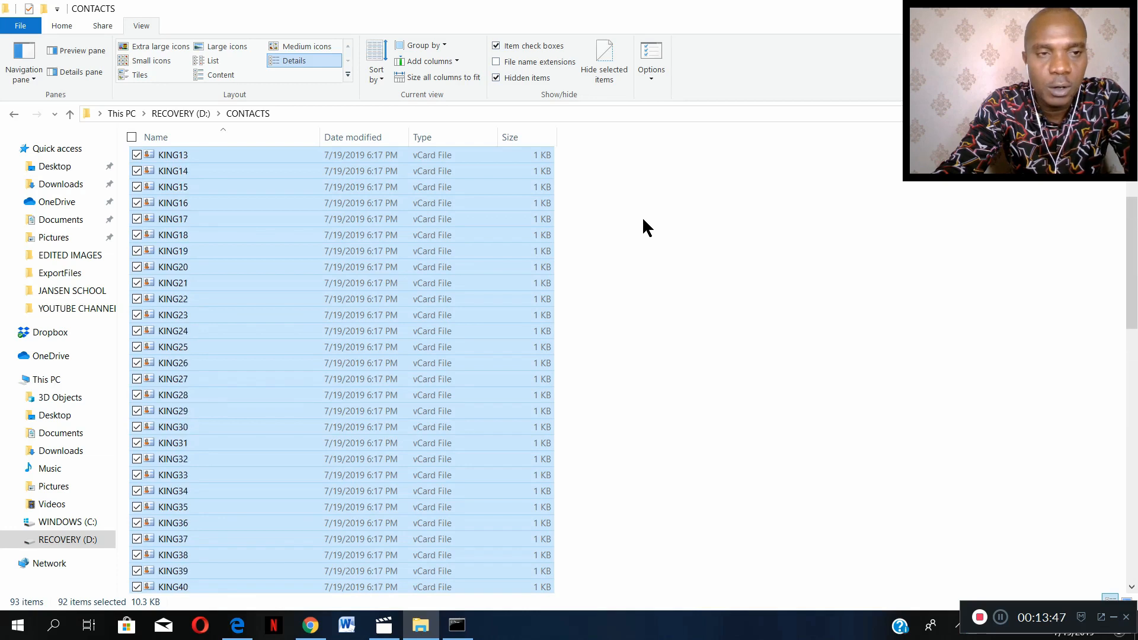